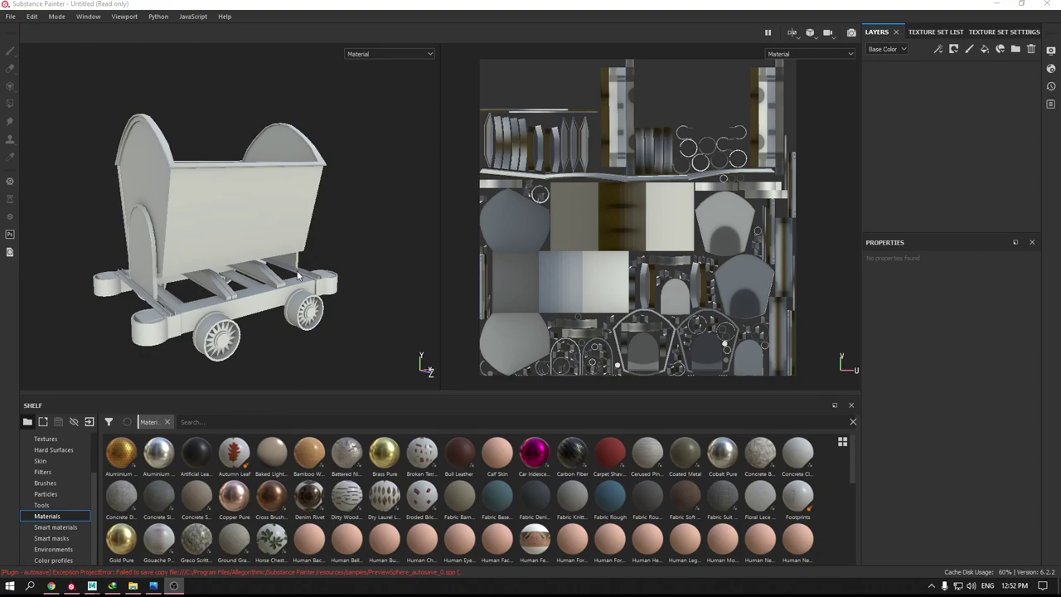
- Open the Bake Mesh Maps dialog from Texture Set Settings and show the Output Size choices
{"action": "left_click", "coordinate": [297, 275]}
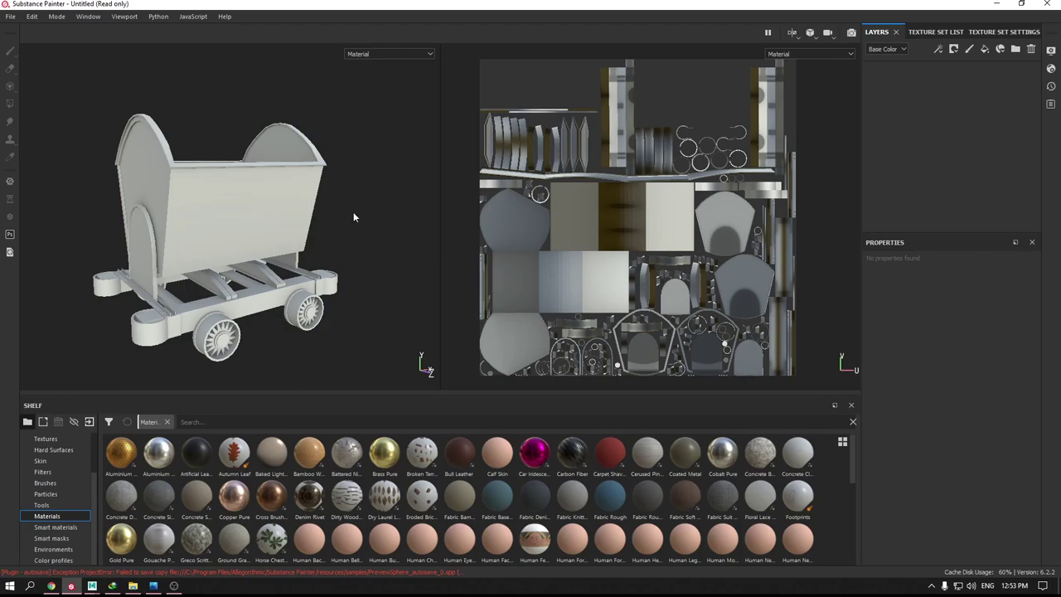
{"action": "left_click", "coordinate": [935, 31]}
{"action": "left_click", "coordinate": [1003, 32]}
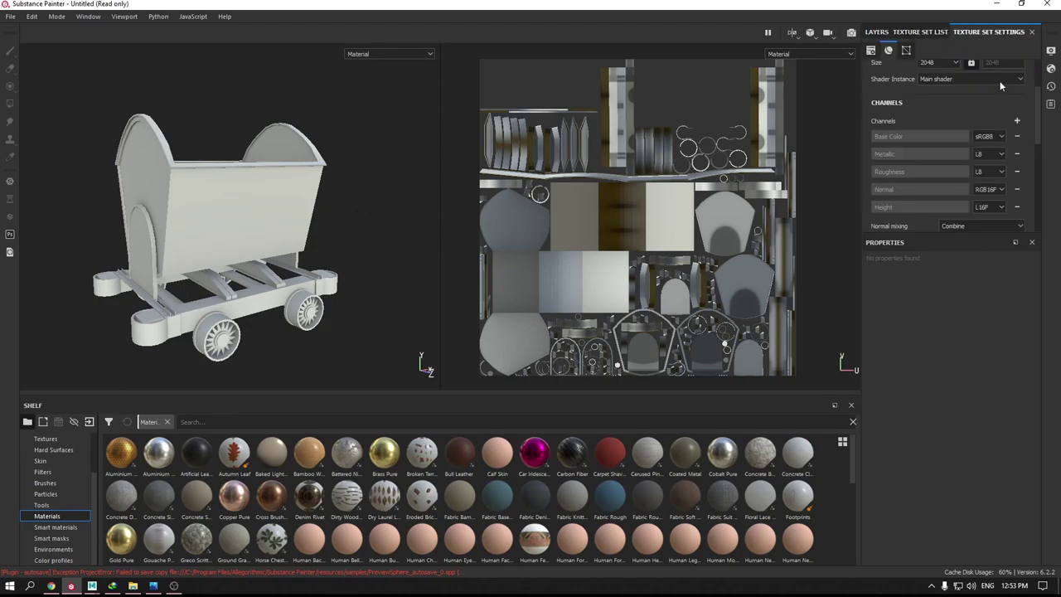
{"action": "scroll", "coordinate": [955, 148], "scroll_direction": "down", "scroll_amount": 3}
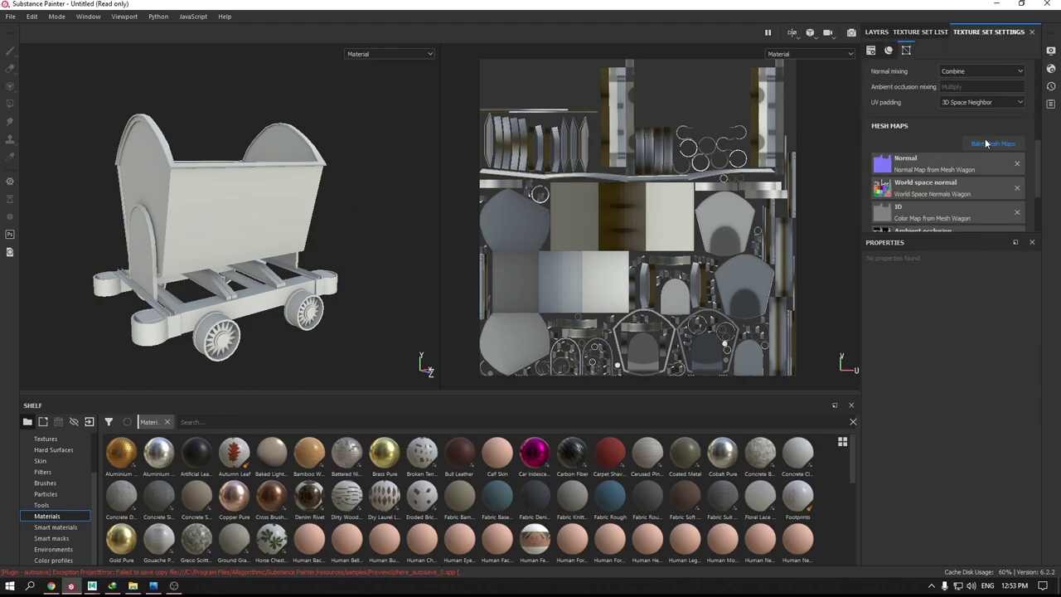
{"action": "left_click", "coordinate": [969, 143]}
{"action": "left_click", "coordinate": [543, 139]}
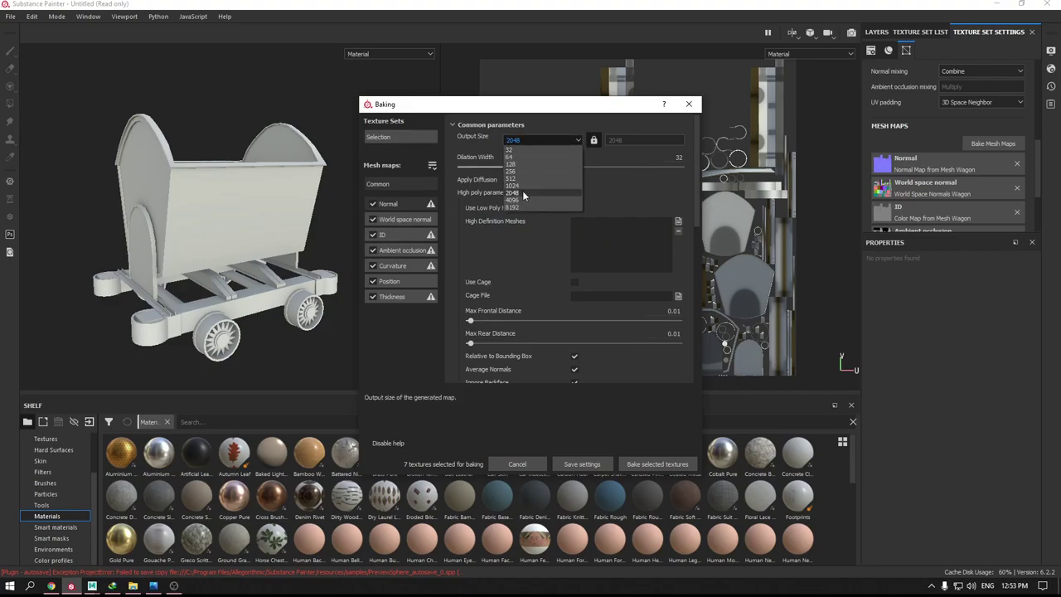
- Keep 2048 output size, choose Subsampling 4x4 antialiasing, and bake the seven selected mesh maps
{"action": "left_click", "coordinate": [523, 192]}
{"action": "mouse_move", "coordinate": [515, 208]}
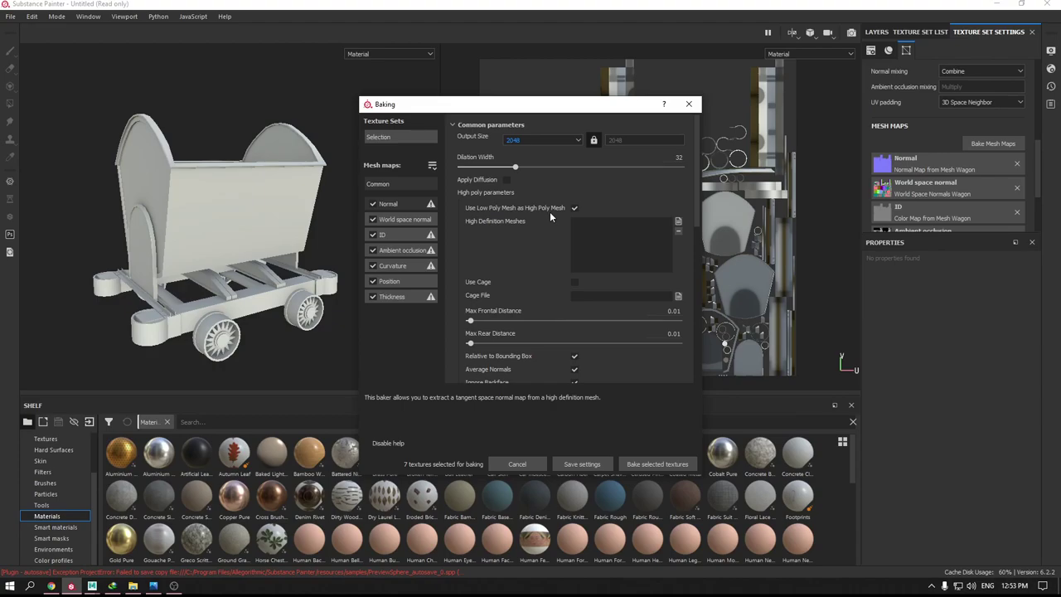
{"action": "scroll", "coordinate": [597, 248], "scroll_direction": "down", "scroll_amount": 2}
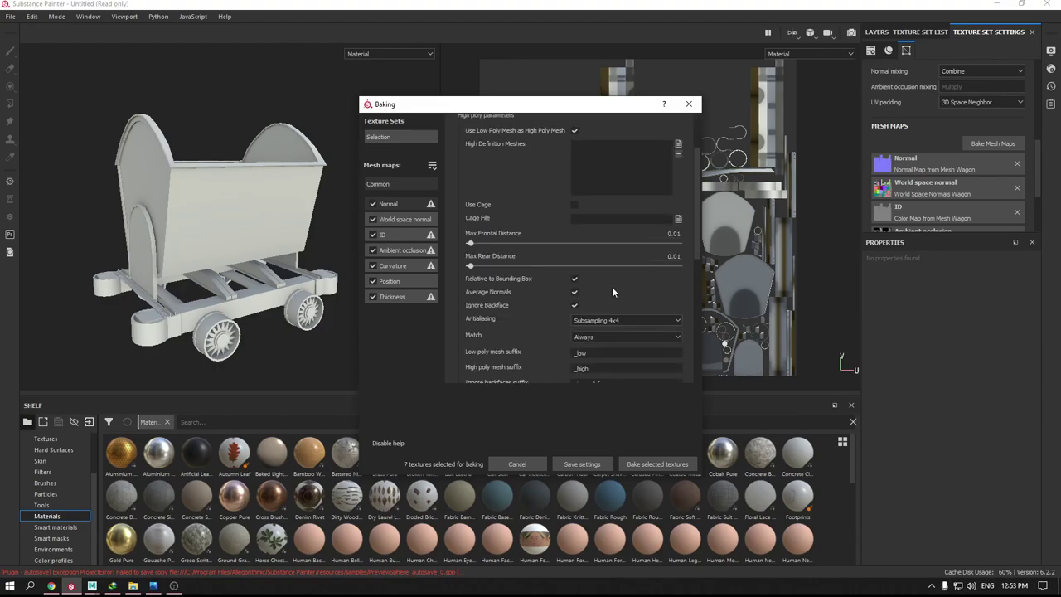
{"action": "scroll", "coordinate": [614, 249], "scroll_direction": "down", "scroll_amount": 3}
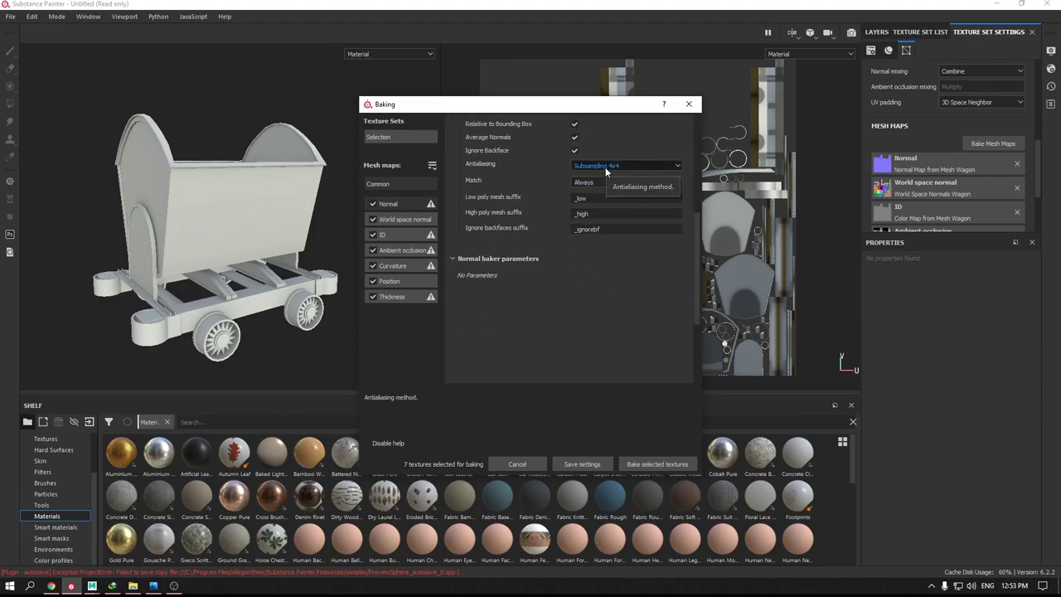
{"action": "left_click", "coordinate": [617, 165]}
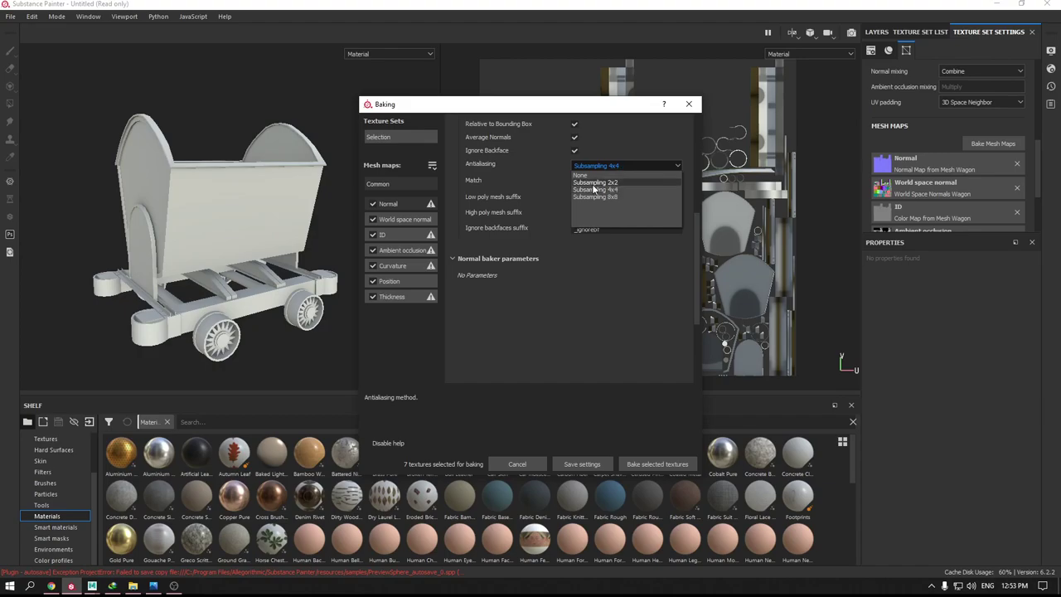
{"action": "left_click", "coordinate": [616, 190]}
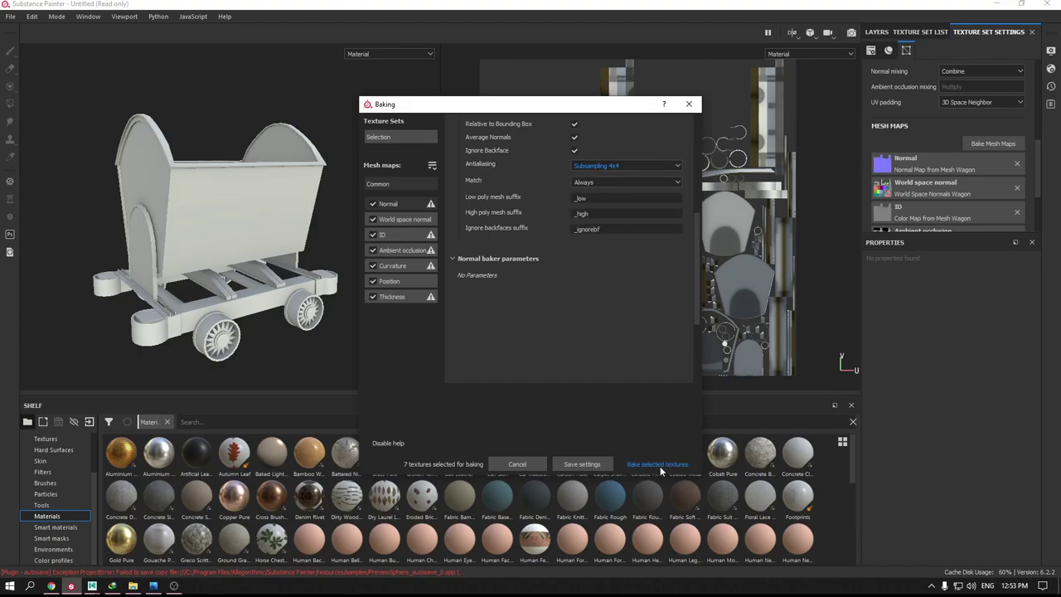
{"action": "left_click", "coordinate": [657, 463]}
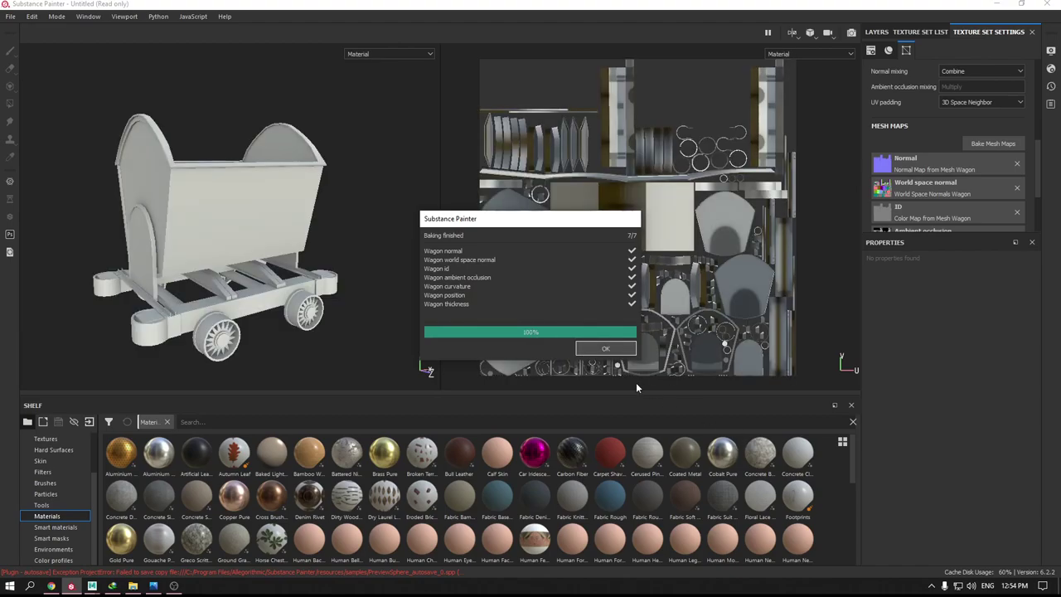
- Close the bake report and drop the 14 smart material onto the wagon
{"action": "left_click", "coordinate": [603, 349]}
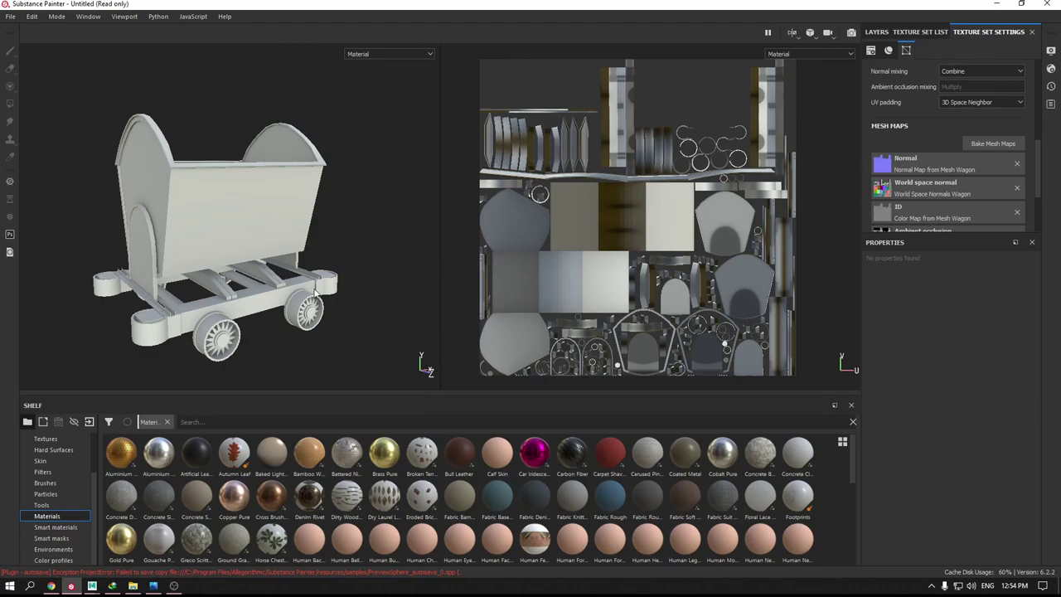
{"action": "left_click", "coordinate": [877, 32]}
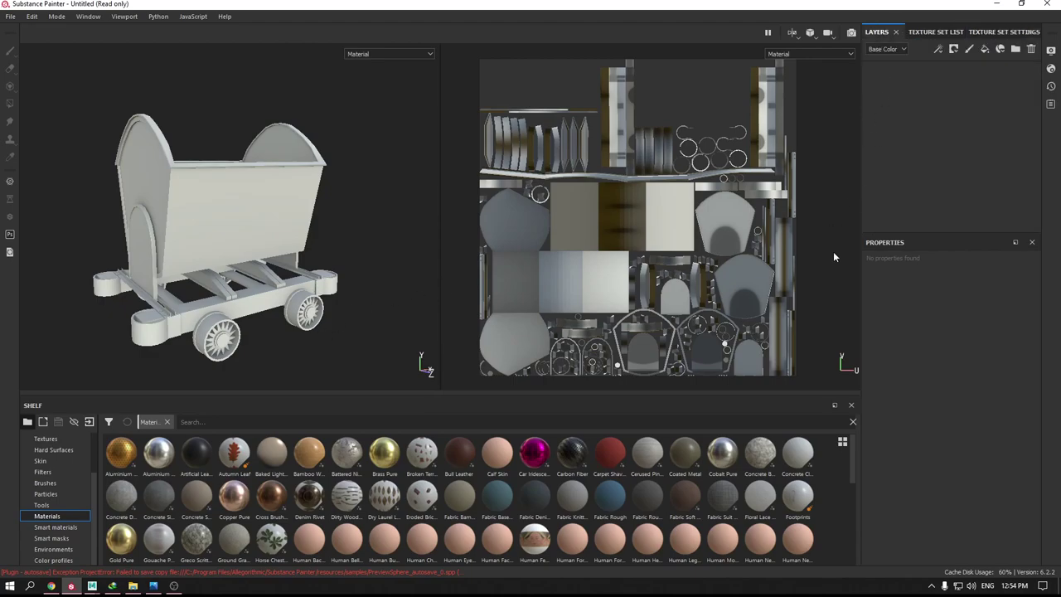
{"action": "left_click", "coordinate": [56, 527]}
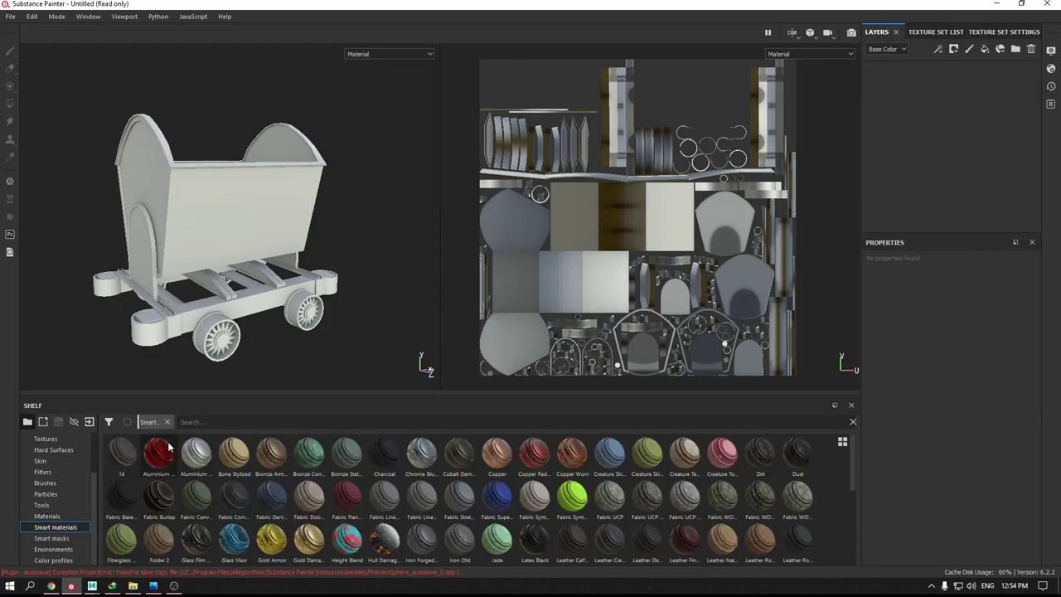
{"action": "left_click_drag", "start_coordinate": [120, 464], "coordinate": [920, 170]}
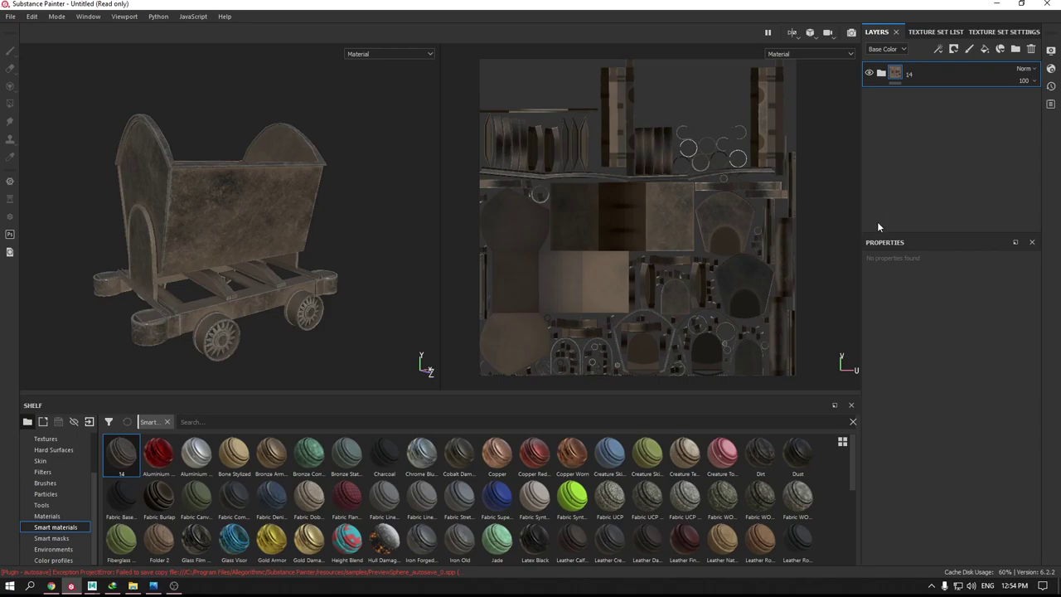
- Rename the new smart material folder to 'Base Material'
{"action": "left_click_drag", "start_coordinate": [257, 290], "coordinate": [278, 292], "text": "alt"}
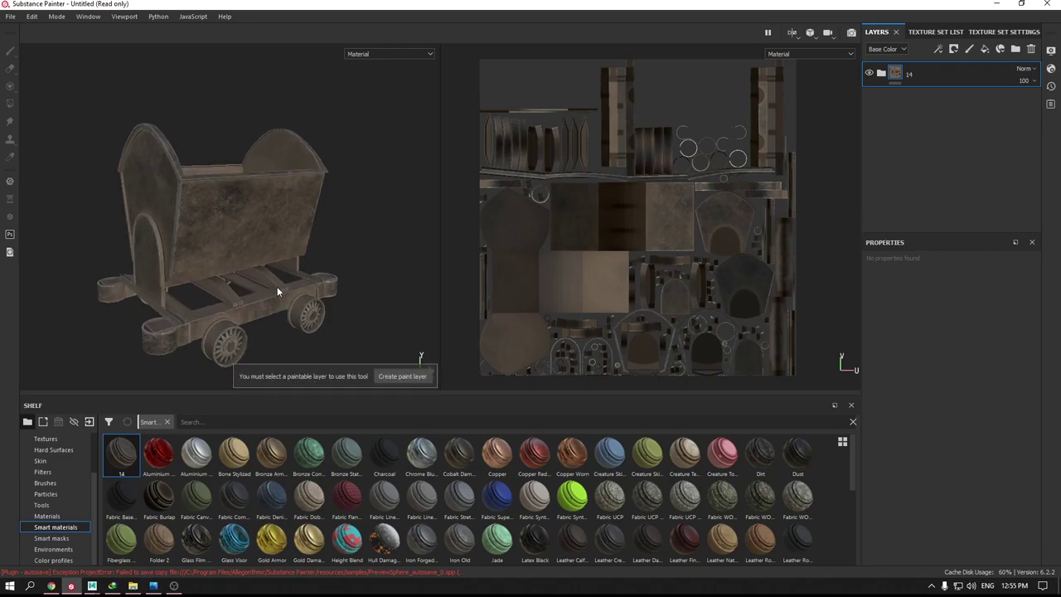
{"action": "left_click_drag", "start_coordinate": [381, 261], "coordinate": [378, 250], "text": "alt"}
{"action": "left_click_drag", "start_coordinate": [312, 267], "coordinate": [320, 258], "text": "alt"}
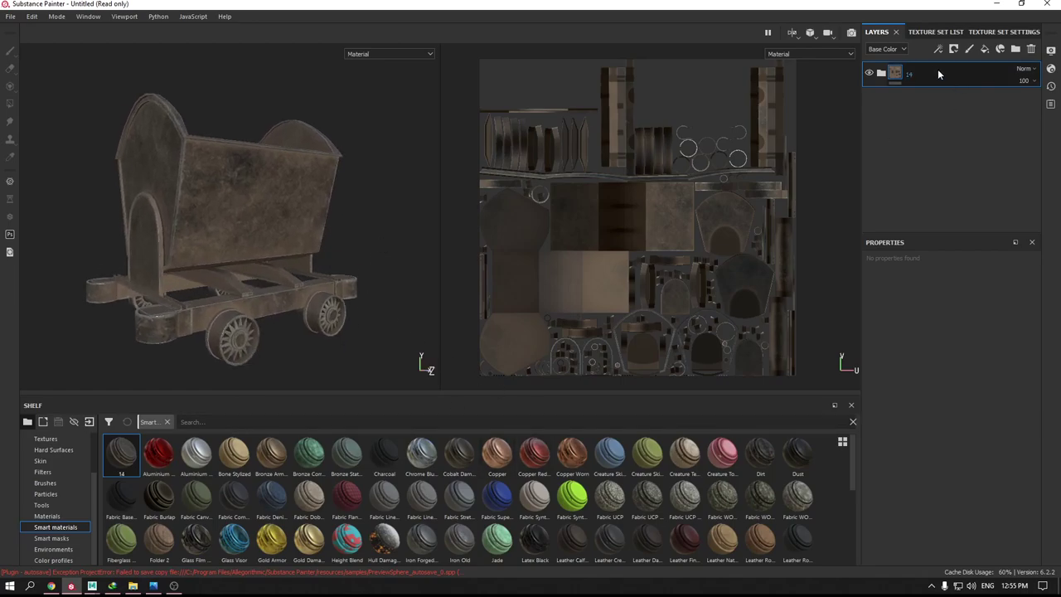
{"action": "type", "text": "Ba"}
{"action": "type", "text": "se Materi"}
{"action": "type", "text": "al"}
{"action": "key", "text": "Return"}
{"action": "scroll", "coordinate": [686, 543], "scroll_direction": "down", "scroll_amount": 5}
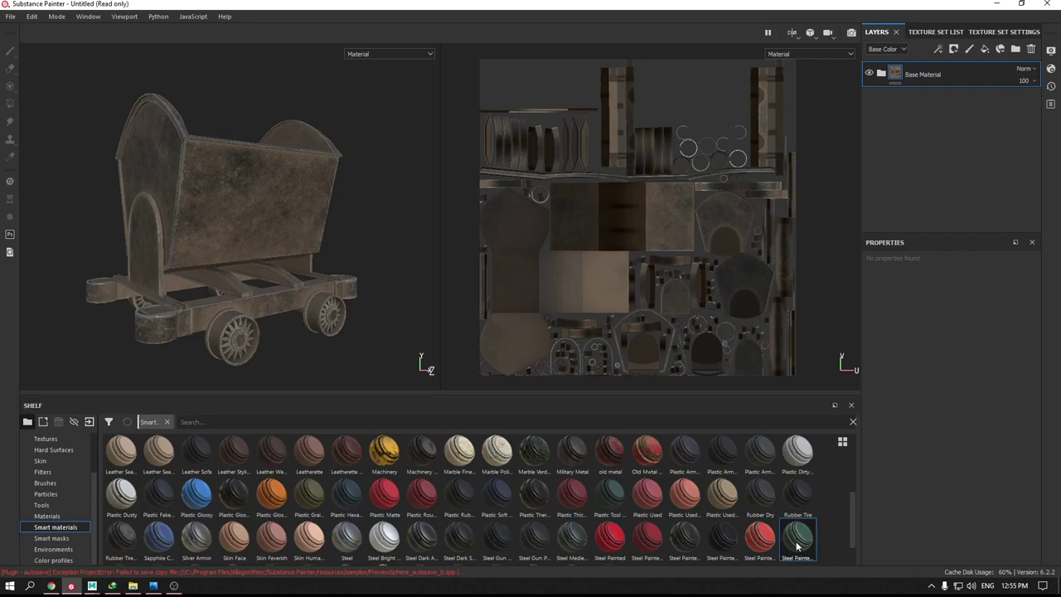
- Add the Steel Painted Scraped Green smart material and select its Base Metal fill
{"action": "left_click_drag", "start_coordinate": [797, 544], "coordinate": [949, 71]}
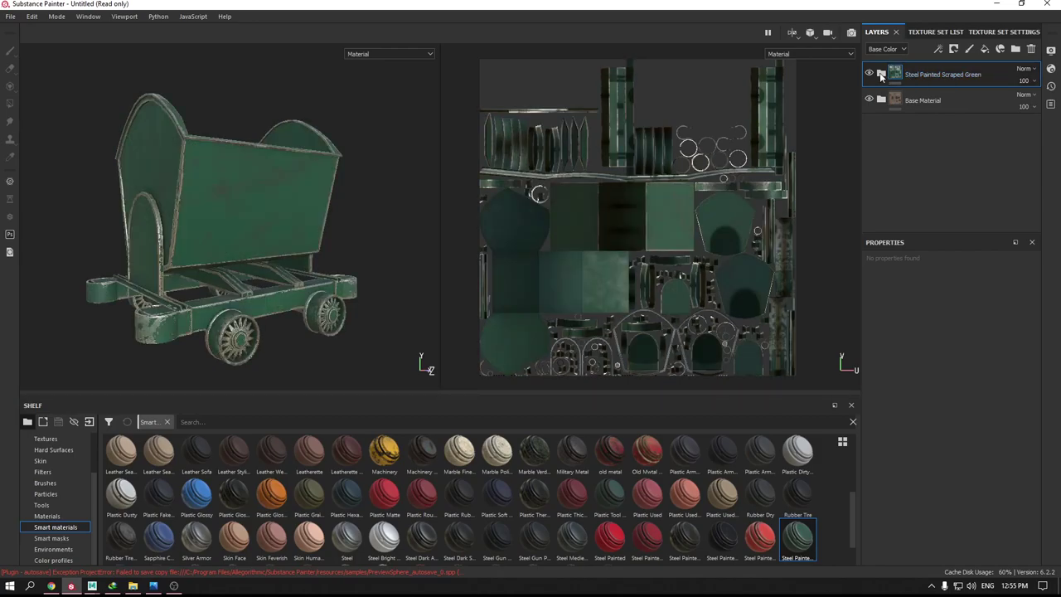
{"action": "left_click", "coordinate": [881, 73]}
{"action": "left_click", "coordinate": [898, 159]}
{"action": "left_click", "coordinate": [900, 161]}
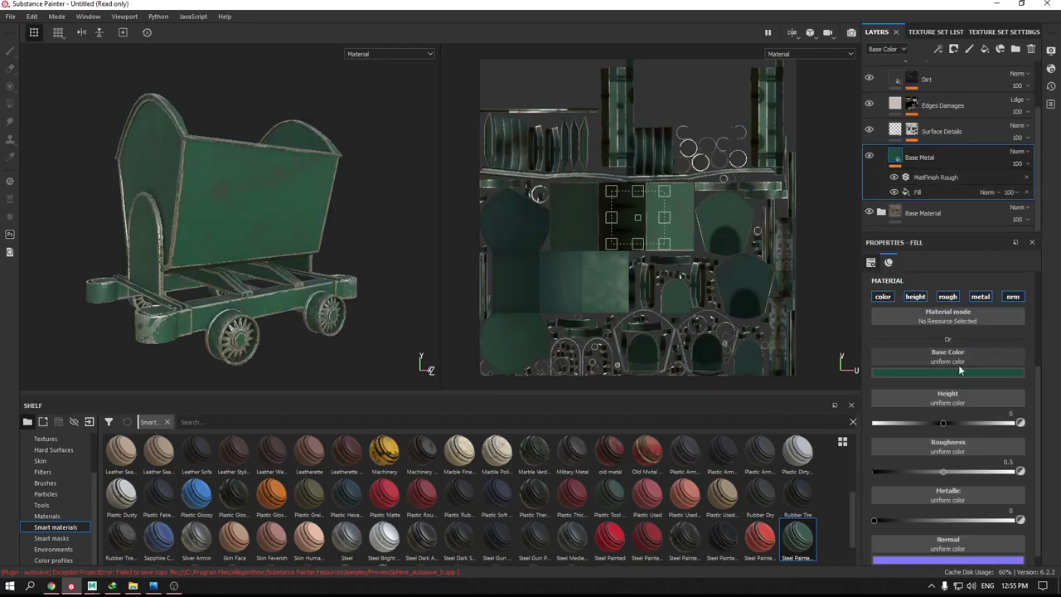
- Shift the Base Metal base colour from green toward a dark reddish brown
{"action": "left_click", "coordinate": [947, 371]}
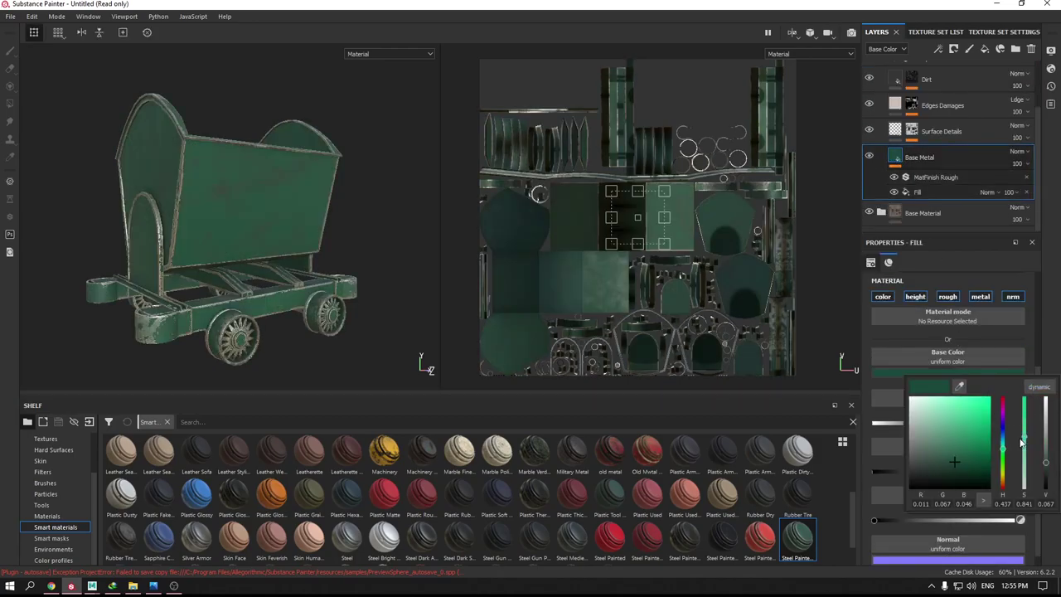
{"action": "left_click_drag", "start_coordinate": [1002, 448], "coordinate": [1004, 488]}
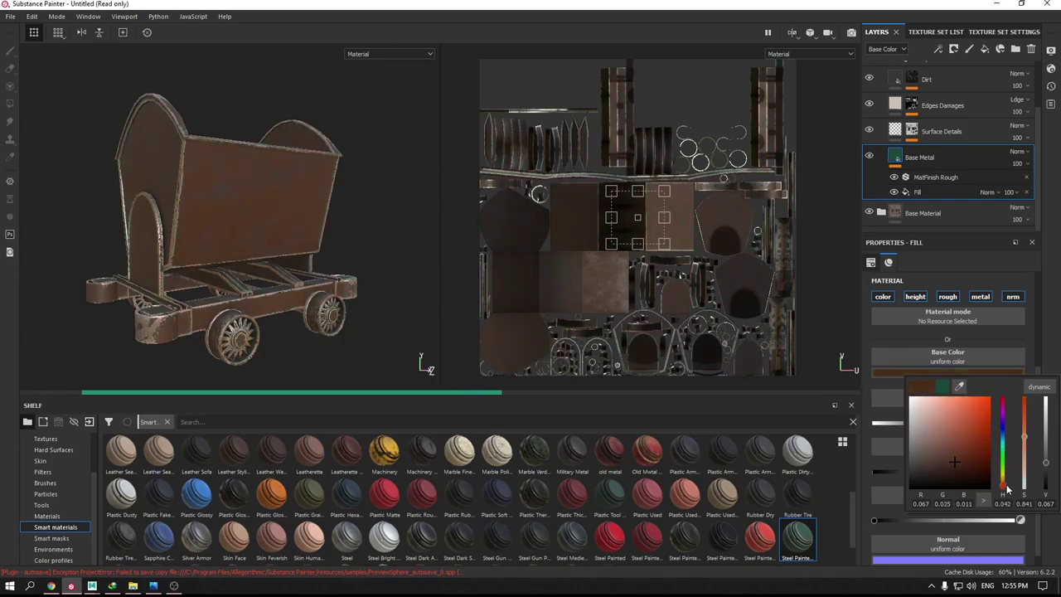
{"action": "left_click", "coordinate": [964, 426]}
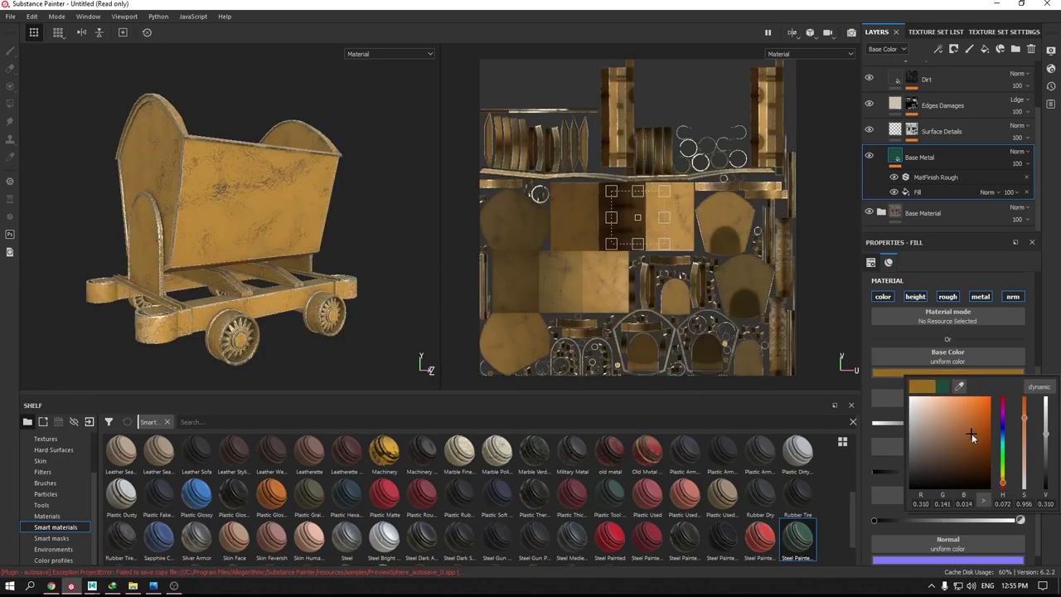
{"action": "left_click", "coordinate": [962, 416]}
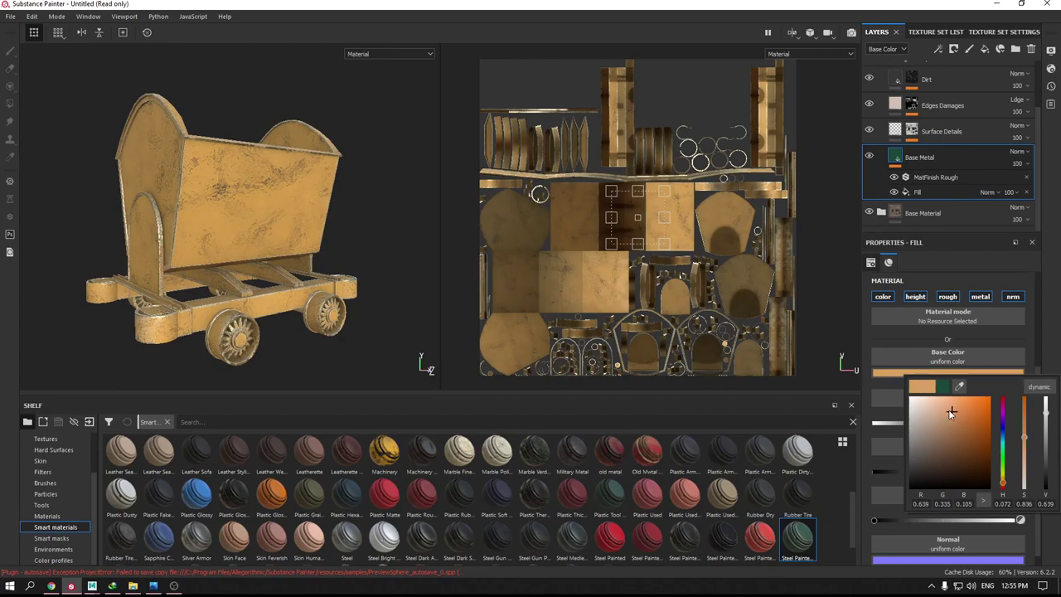
{"action": "left_click", "coordinate": [956, 430]}
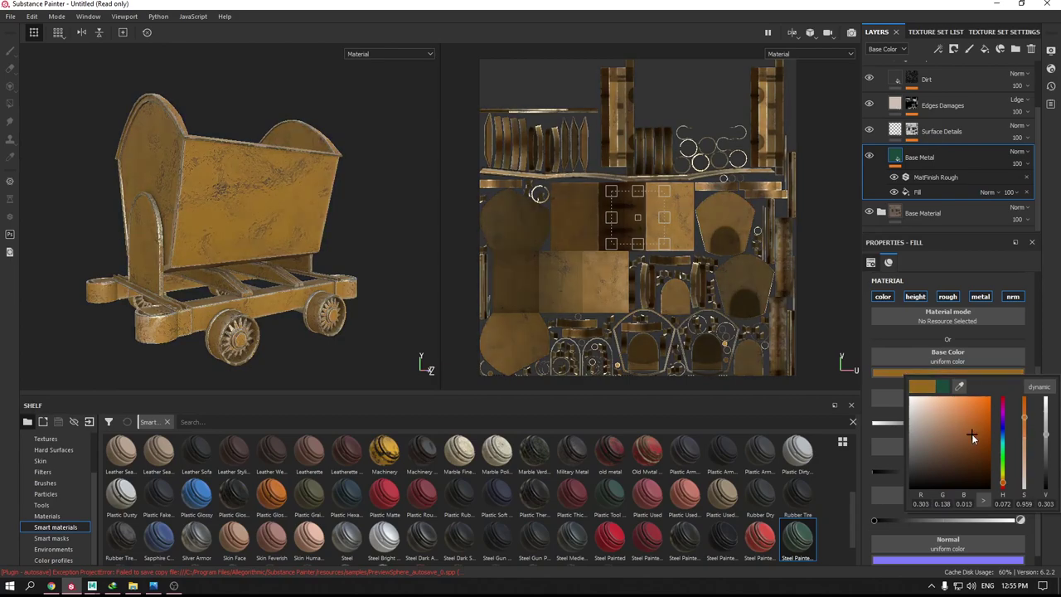
{"action": "left_click", "coordinate": [961, 444]}
{"action": "left_click", "coordinate": [965, 455]}
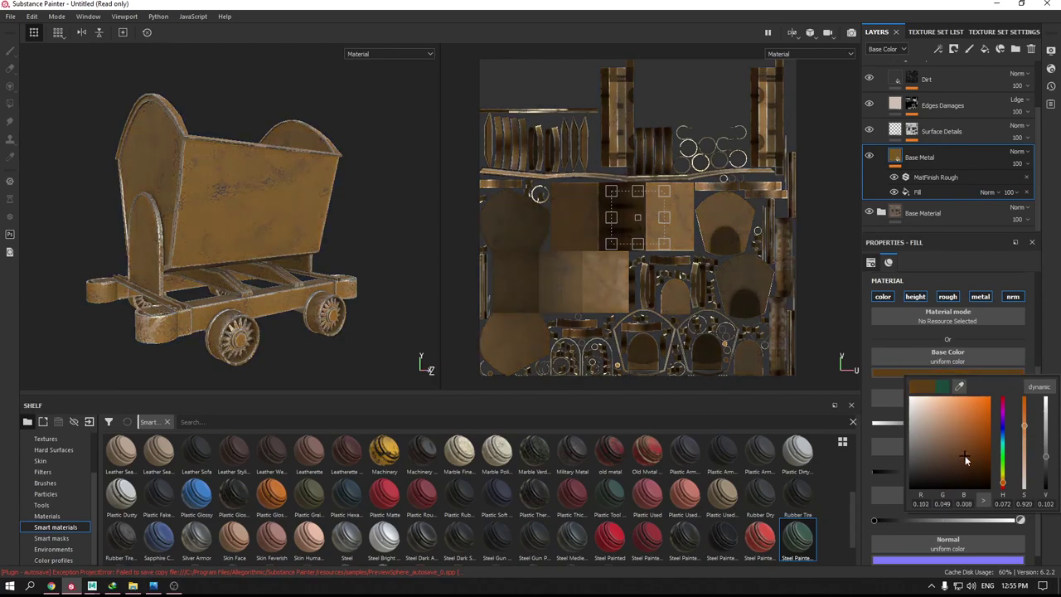
{"action": "left_click", "coordinate": [958, 447]}
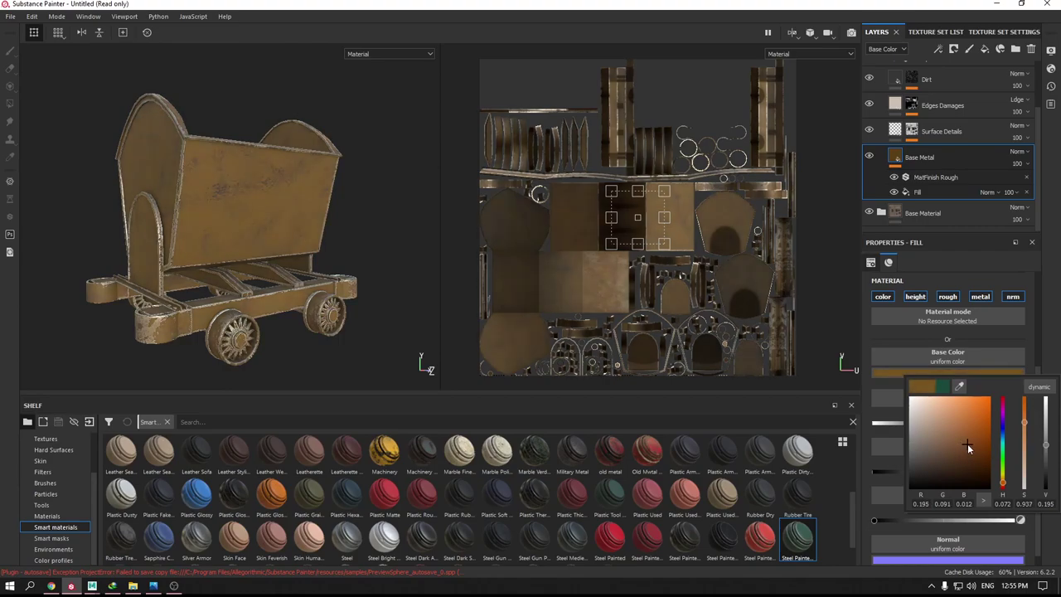
{"action": "left_click", "coordinate": [1003, 483]}
{"action": "left_click", "coordinate": [1006, 488]}
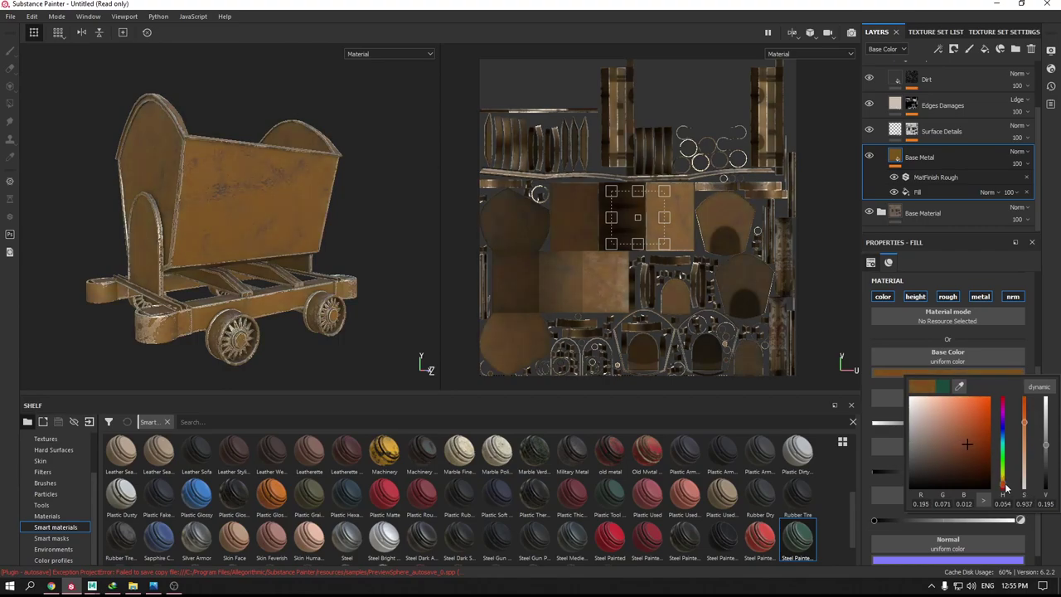
- Fine-tune the base colour's saturation and brightness to a muted dark rusty brown
{"action": "left_click", "coordinate": [950, 444]}
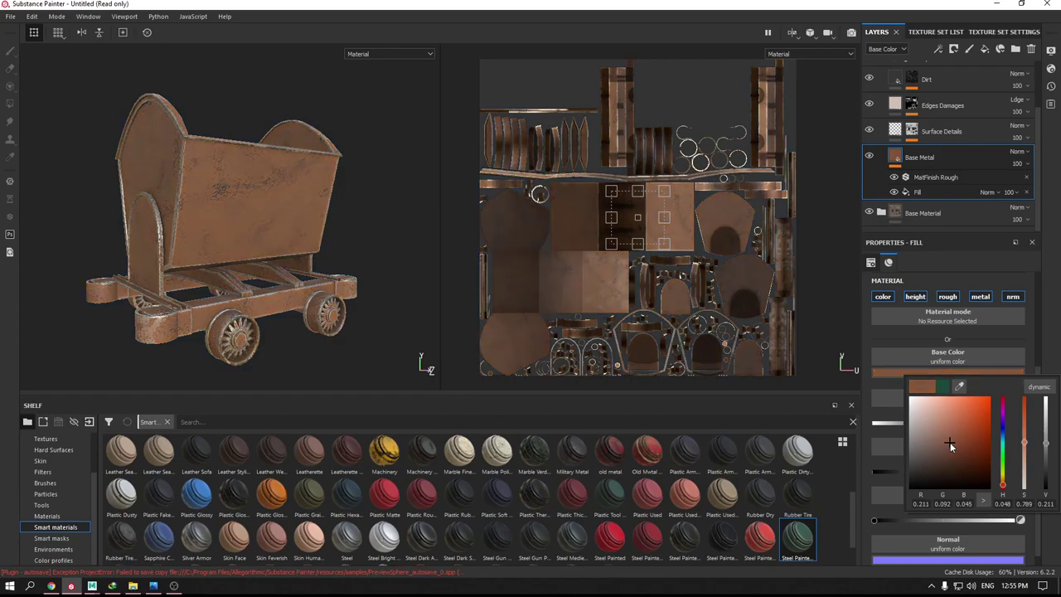
{"action": "left_click", "coordinate": [951, 448]}
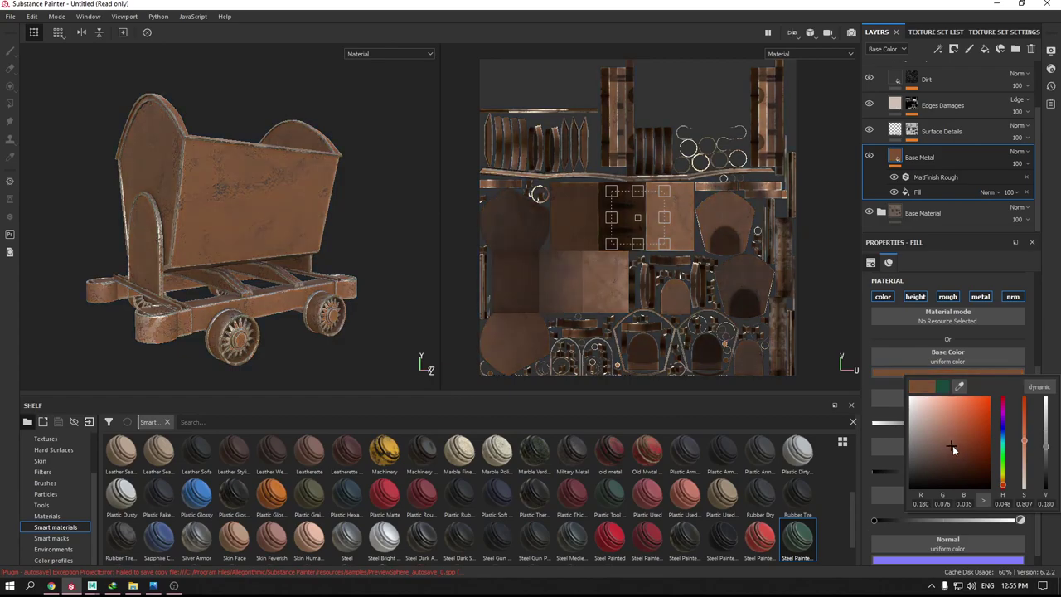
{"action": "left_click", "coordinate": [956, 449]}
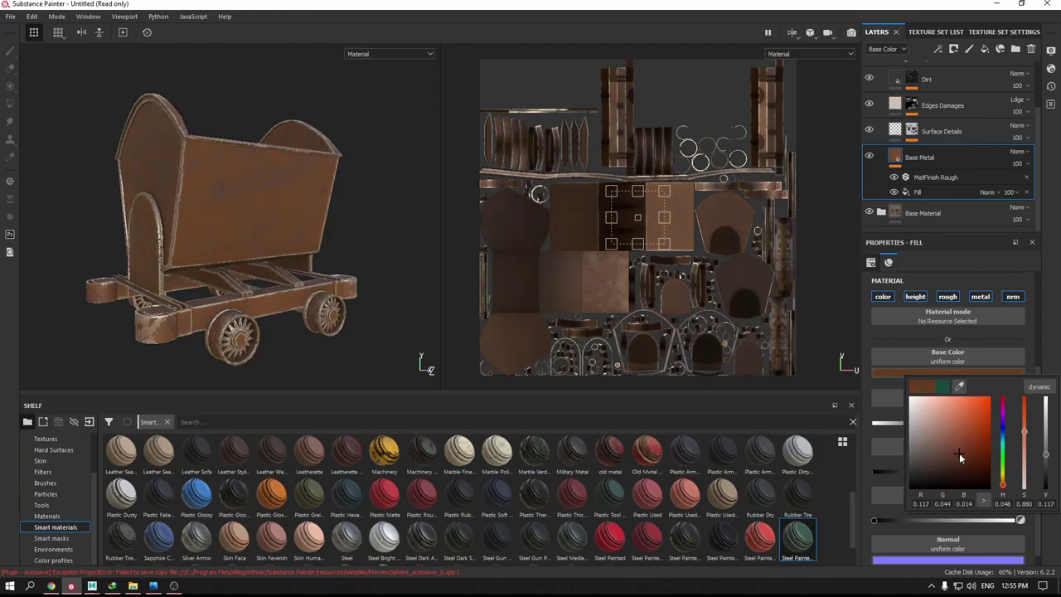
{"action": "left_click", "coordinate": [945, 446]}
{"action": "left_click", "coordinate": [961, 431]}
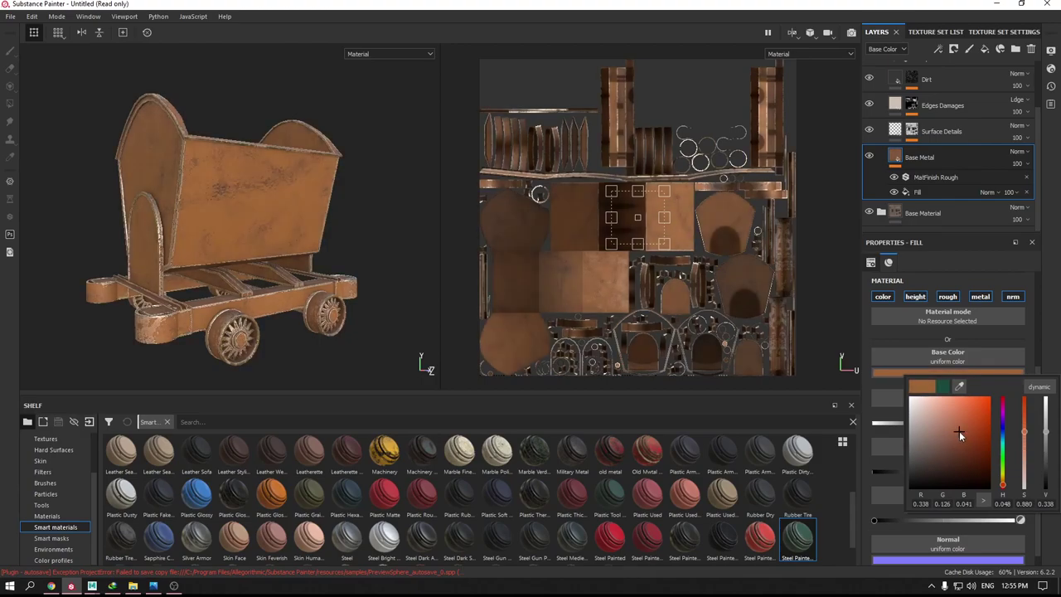
{"action": "left_click", "coordinate": [939, 430]}
{"action": "left_click", "coordinate": [950, 440]}
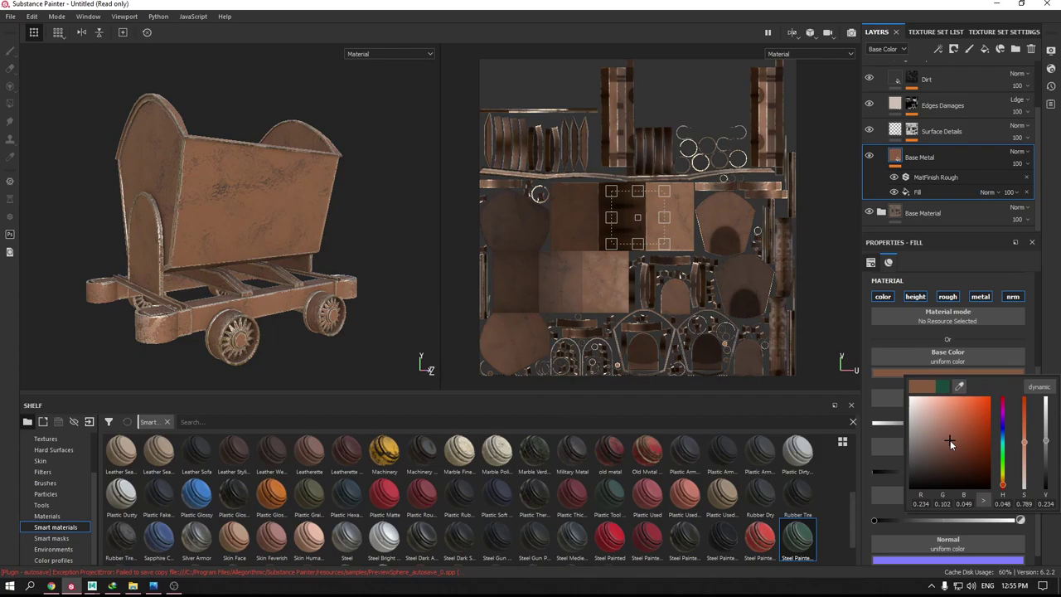
{"action": "left_click", "coordinate": [957, 437]}
{"action": "left_click_drag", "start_coordinate": [355, 262], "coordinate": [365, 273], "text": "alt"}
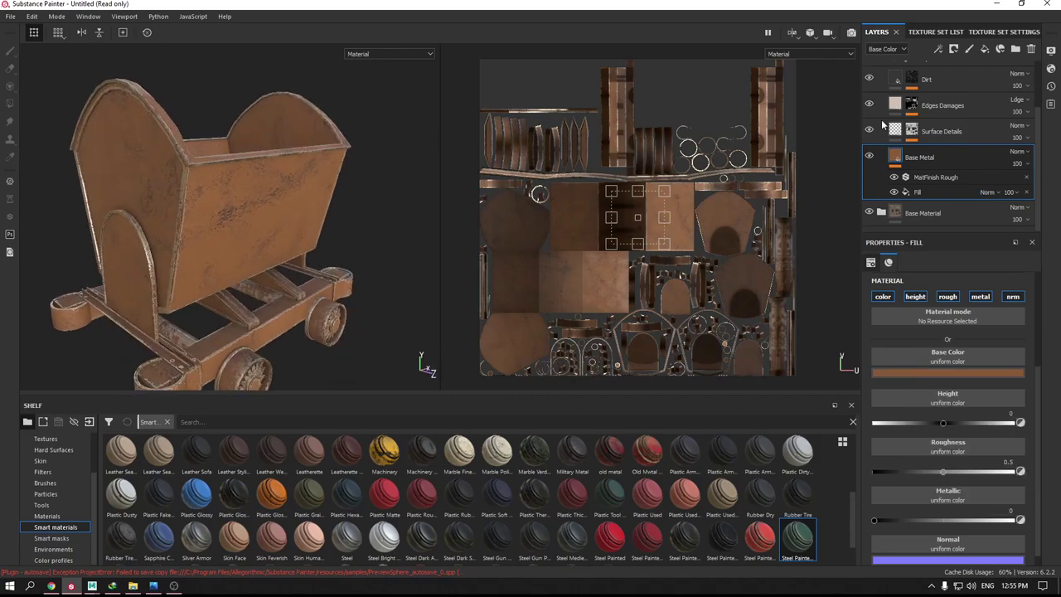
- Give the Steel Painted Scraped Green folder a black mask with a Mask Builder generator
{"action": "scroll", "coordinate": [881, 119], "scroll_direction": "up", "scroll_amount": 2}
{"action": "left_click", "coordinate": [881, 75]}
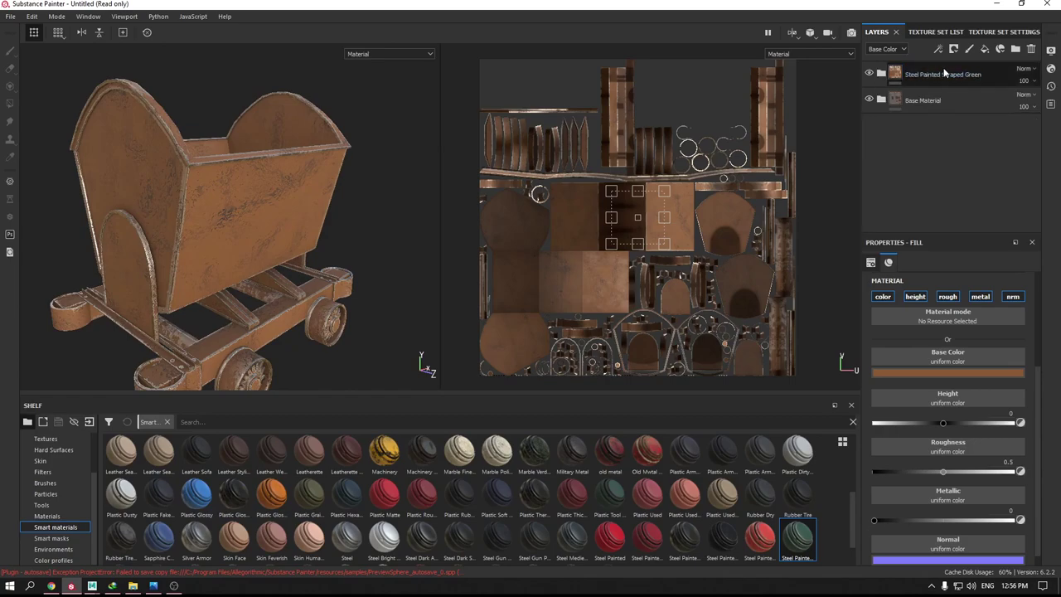
{"action": "right_click", "coordinate": [944, 71]}
{"action": "left_click", "coordinate": [969, 80]}
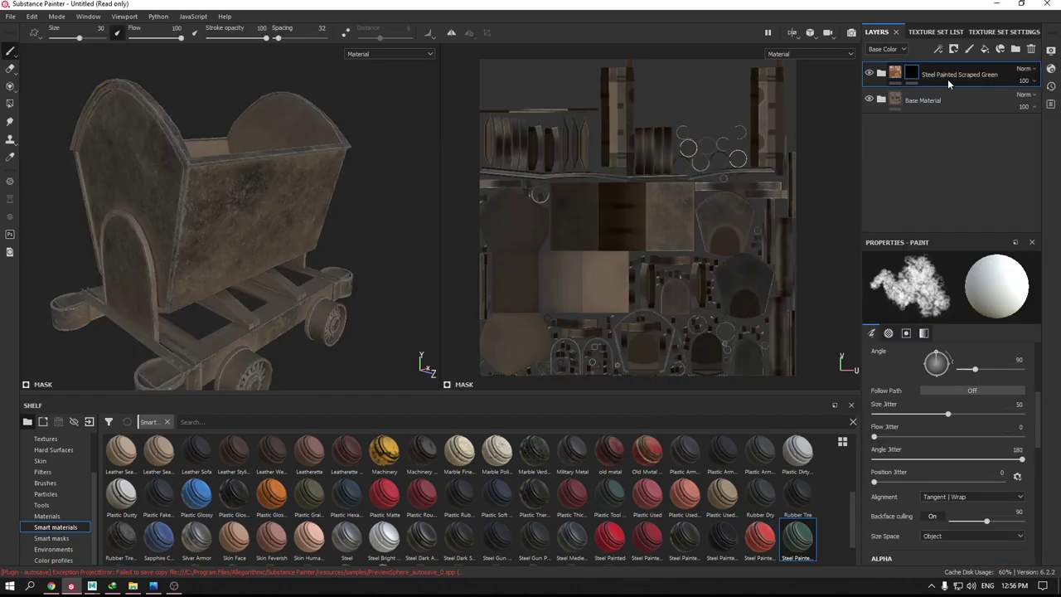
{"action": "right_click", "coordinate": [948, 79]}
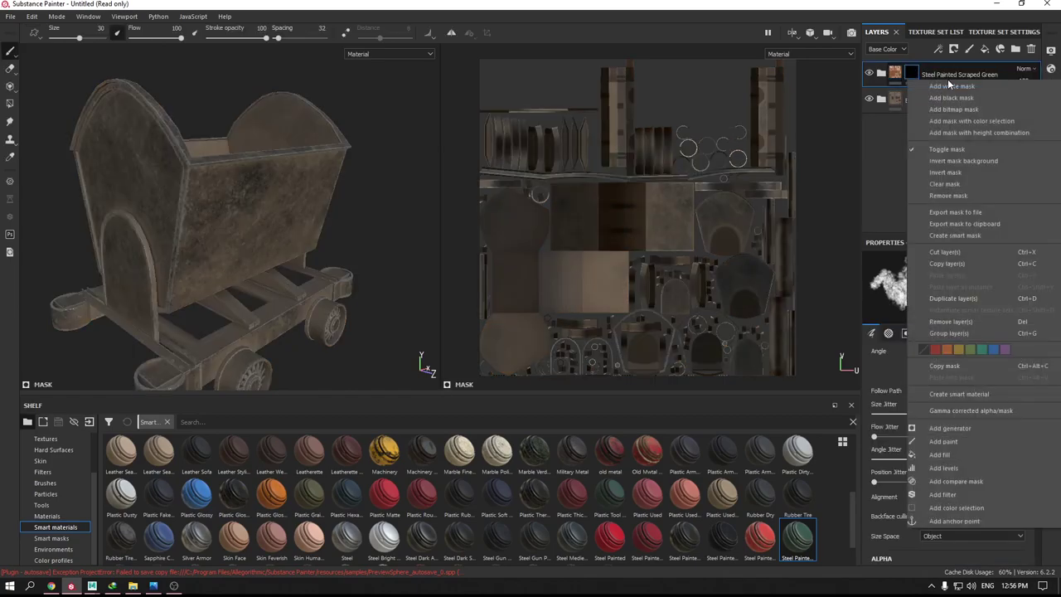
{"action": "left_click", "coordinate": [976, 429]}
{"action": "left_click", "coordinate": [953, 279]}
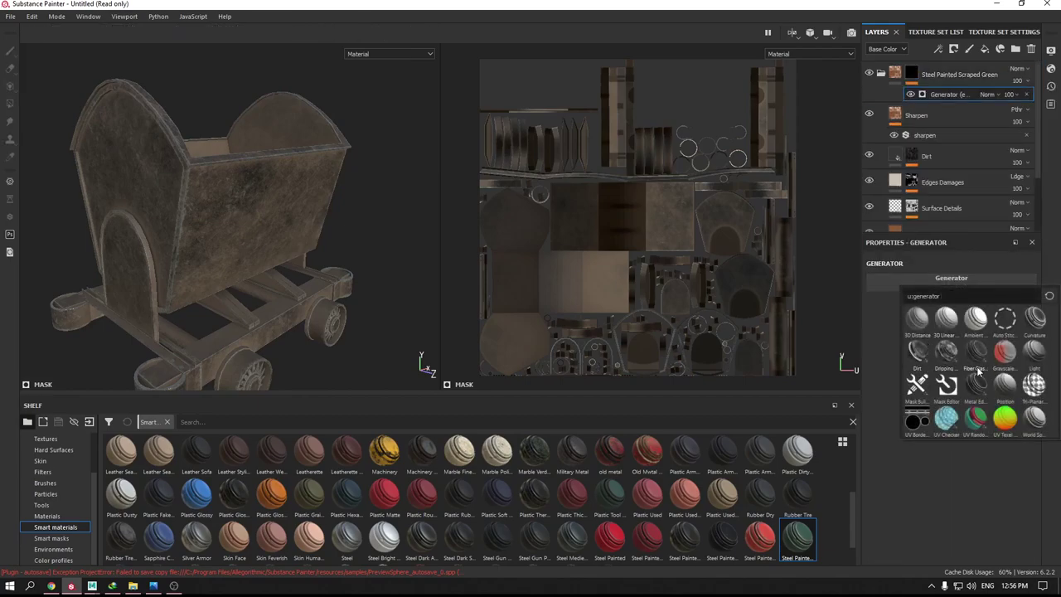
{"action": "left_click", "coordinate": [917, 385]}
- Invert the Mask Builder, try Level 0.7, raise Contrast, and enable triplanar projection
{"action": "mouse_move", "coordinate": [254, 165]}
{"action": "left_mouse_down", "text": "alt"}
{"action": "mouse_move", "coordinate": [233, 207]}
{"action": "mouse_move", "coordinate": [265, 143]}
{"action": "left_mouse_up", "text": "alt"}
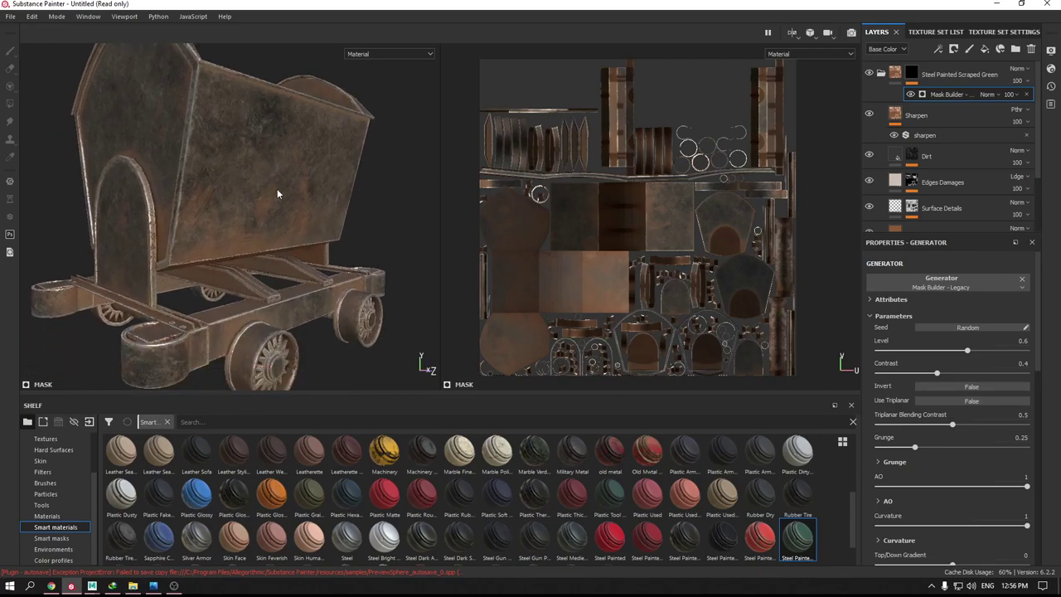
{"action": "left_click", "coordinate": [947, 387]}
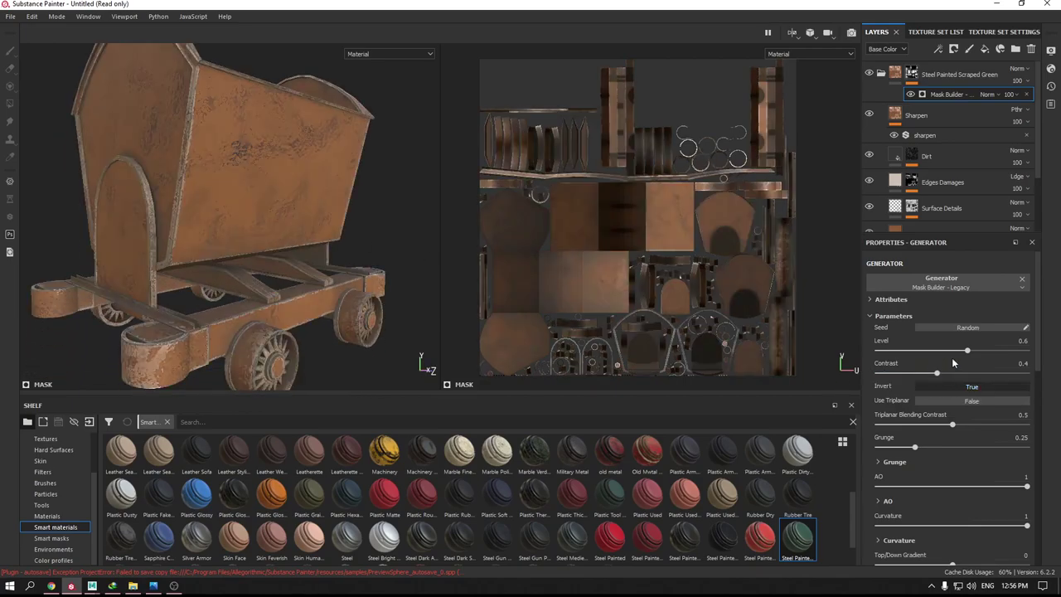
{"action": "left_click_drag", "start_coordinate": [966, 351], "coordinate": [998, 352]}
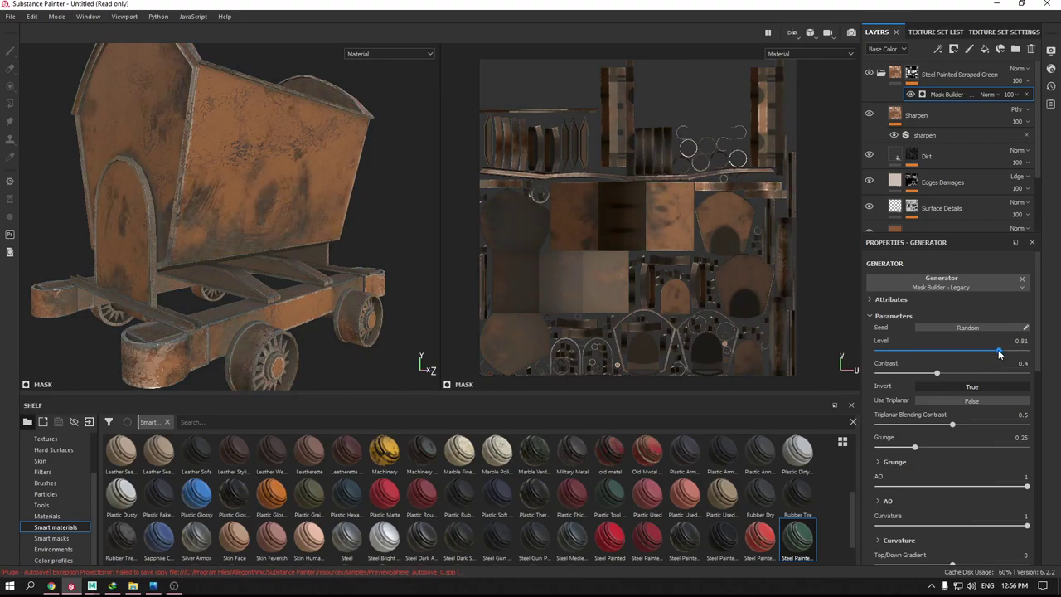
{"action": "left_click", "coordinate": [1021, 341]}
{"action": "type", "text": "0"}
{"action": "type", "text": ".7"}
{"action": "key", "text": "Return"}
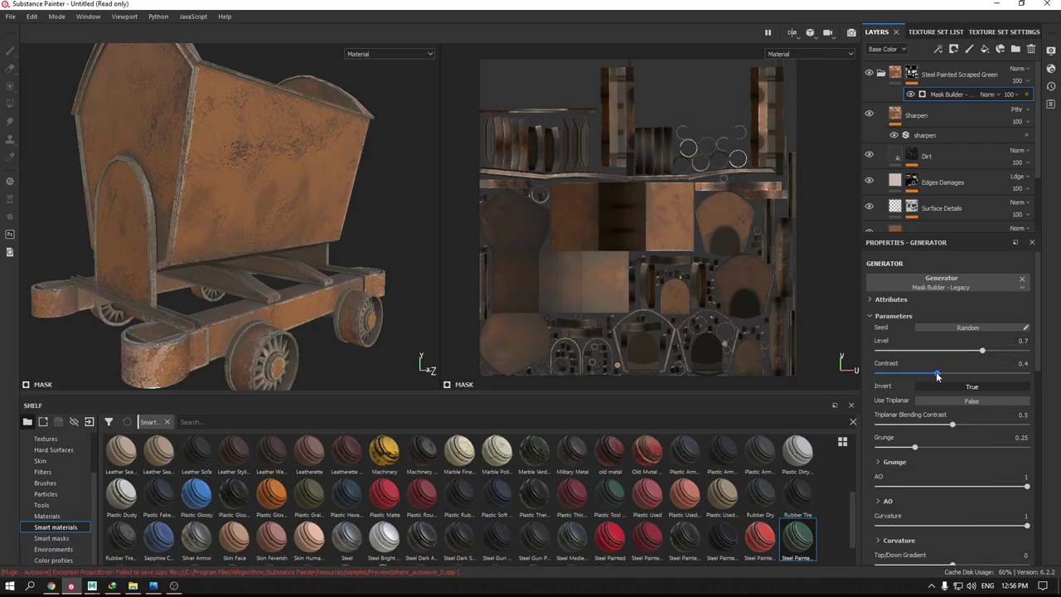
{"action": "mouse_move", "coordinate": [937, 374]}
{"action": "left_mouse_down"}
{"action": "mouse_move", "coordinate": [980, 372]}
{"action": "mouse_move", "coordinate": [999, 350]}
{"action": "left_mouse_up"}
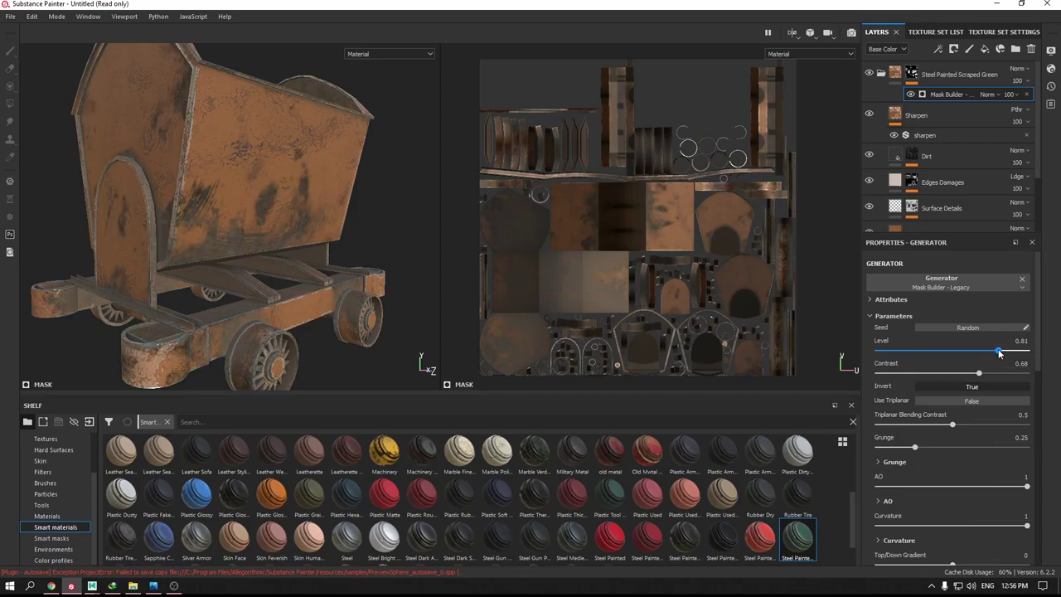
{"action": "left_click", "coordinate": [973, 402]}
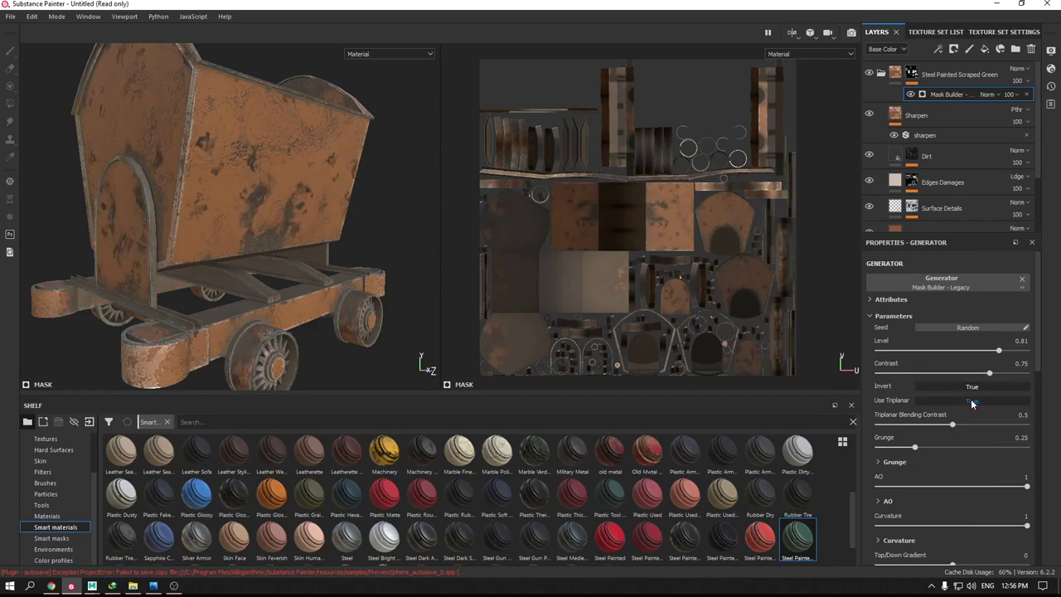
- Settle the Mask Builder on Level 0.8 and Contrast 0.7
{"action": "mouse_move", "coordinate": [999, 352]}
{"action": "left_mouse_down"}
{"action": "mouse_move", "coordinate": [984, 353]}
{"action": "mouse_move", "coordinate": [997, 351]}
{"action": "left_mouse_up"}
{"action": "mouse_move", "coordinate": [232, 273]}
{"action": "left_mouse_down", "text": "alt"}
{"action": "mouse_move", "coordinate": [176, 300]}
{"action": "mouse_move", "coordinate": [257, 279]}
{"action": "mouse_move", "coordinate": [216, 290]}
{"action": "left_mouse_up", "text": "alt"}
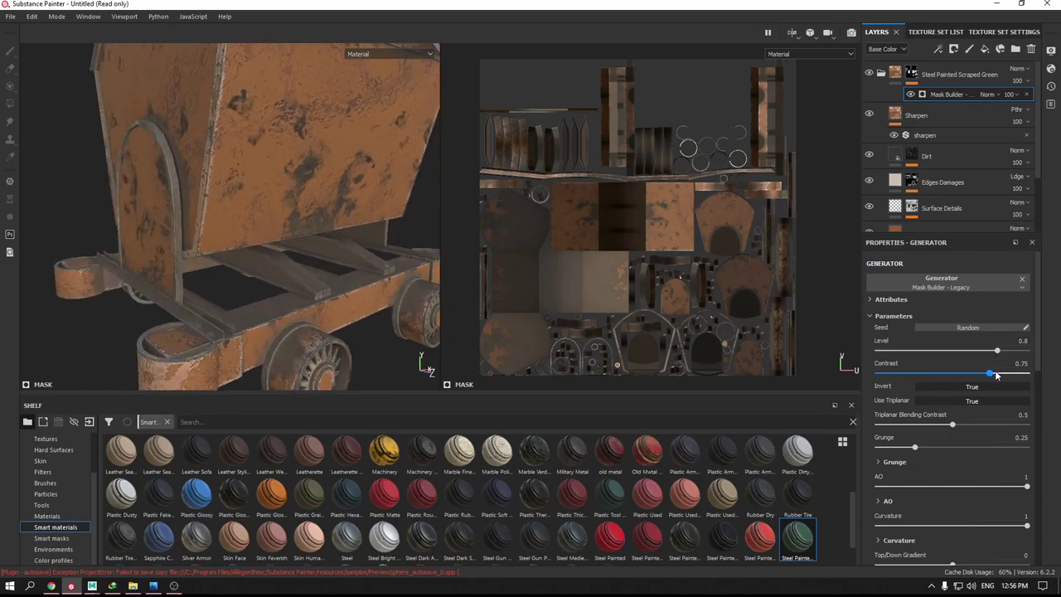
{"action": "mouse_move", "coordinate": [990, 372]}
{"action": "left_mouse_down"}
{"action": "mouse_move", "coordinate": [1034, 374]}
{"action": "mouse_move", "coordinate": [986, 375]}
{"action": "left_mouse_up"}
{"action": "left_click", "coordinate": [957, 375]}
{"action": "type", "text": "7"}
{"action": "key", "text": "Return"}
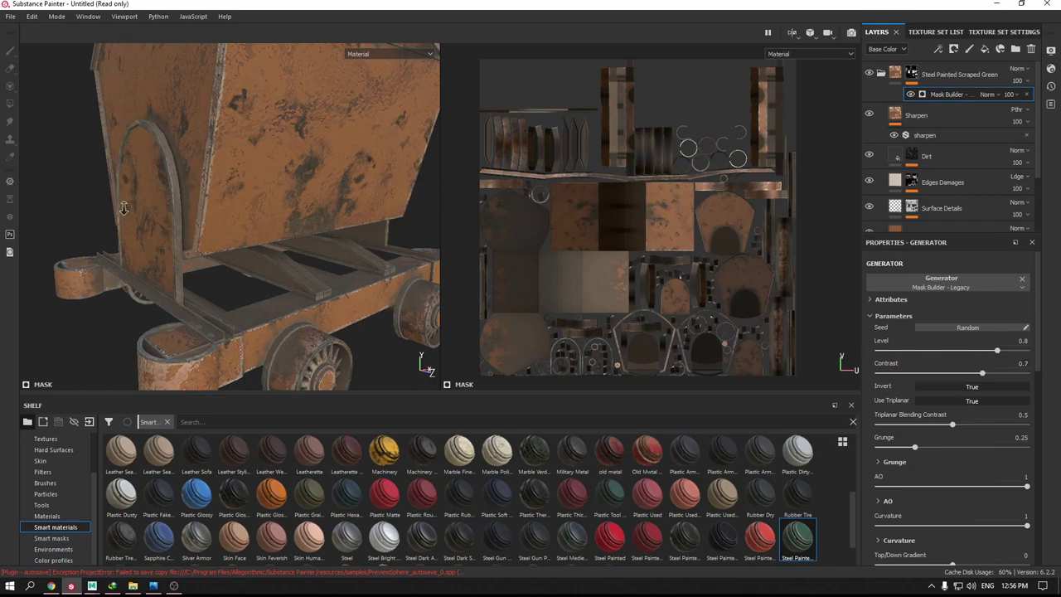
{"action": "mouse_move", "coordinate": [242, 104]}
{"action": "left_mouse_down", "text": "alt"}
{"action": "mouse_move", "coordinate": [249, 183]}
{"action": "mouse_move", "coordinate": [280, 78]}
{"action": "mouse_move", "coordinate": [247, 134]}
{"action": "mouse_move", "coordinate": [286, 218]}
{"action": "mouse_move", "coordinate": [249, 183]}
{"action": "left_mouse_up", "text": "alt"}
{"action": "left_click", "coordinate": [910, 74]}
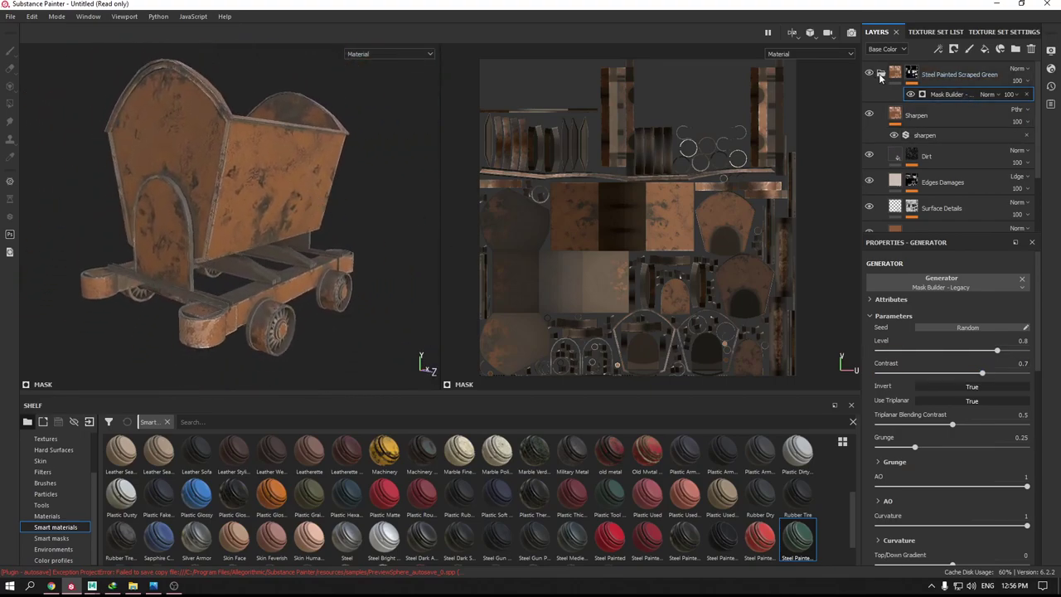
- Add the Rust Fine material from the shelf to the top of the layer stack
{"action": "left_click", "coordinate": [880, 73]}
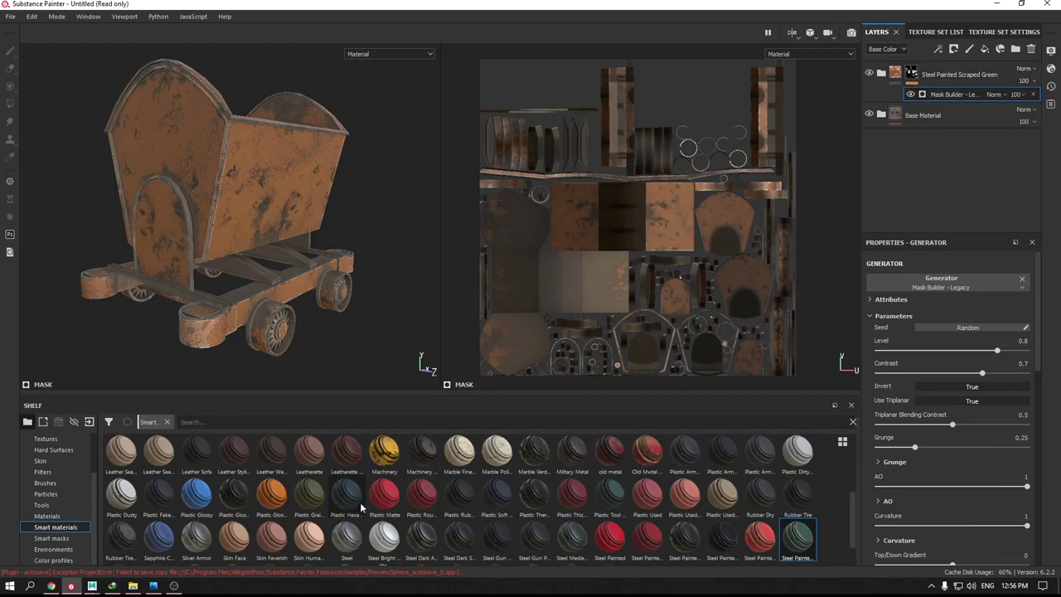
{"action": "left_click", "coordinate": [58, 515]}
{"action": "scroll", "coordinate": [693, 531], "scroll_direction": "down", "scroll_amount": 5}
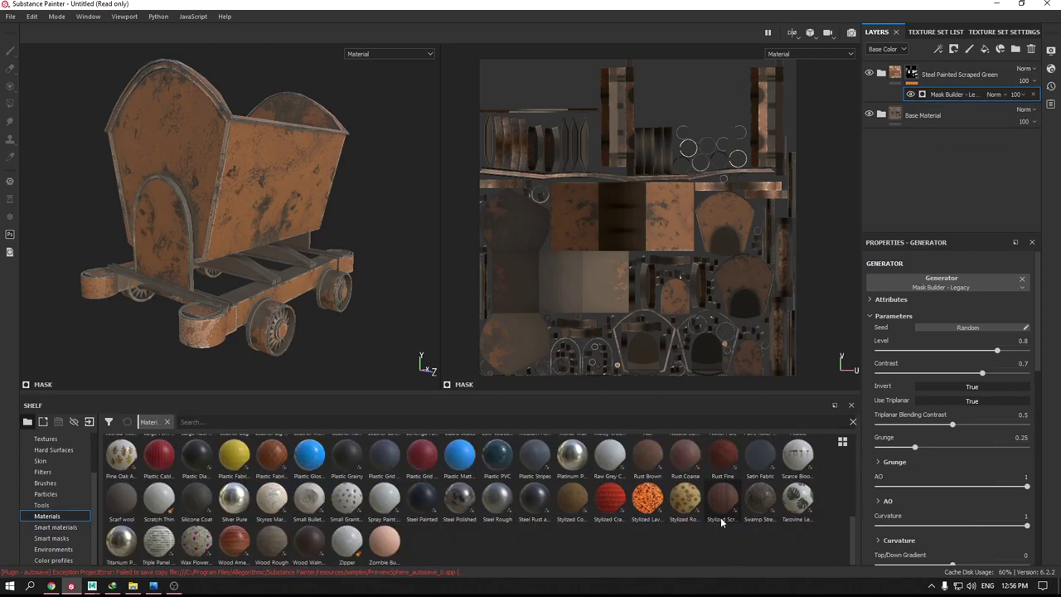
{"action": "left_click_drag", "start_coordinate": [717, 471], "coordinate": [929, 66]}
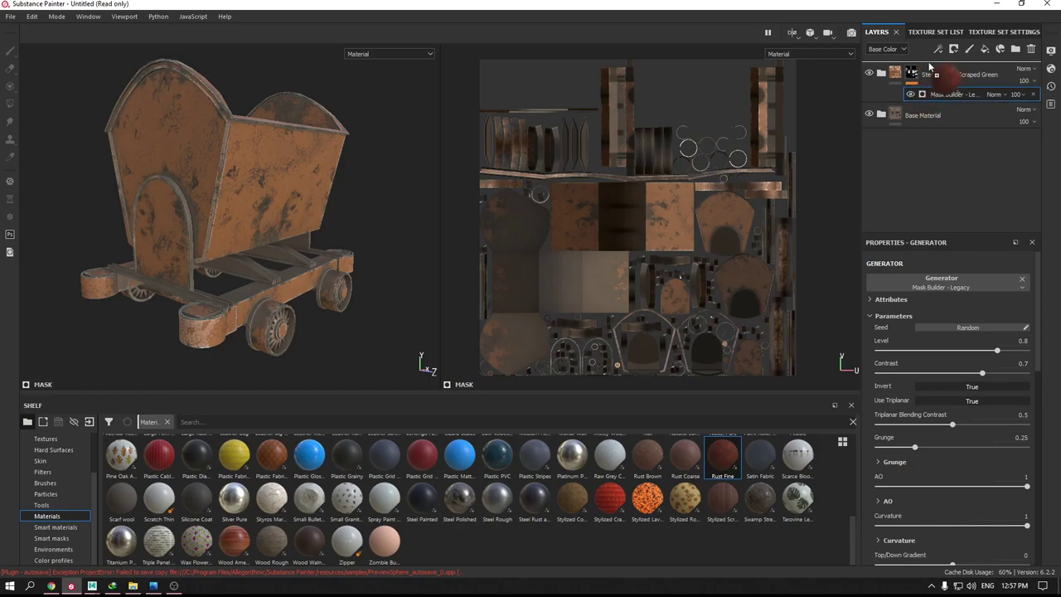
{"action": "left_click_drag", "start_coordinate": [929, 67], "coordinate": [929, 70]}
- Darken the Rust Fine colour, toggle its normal channel, and set tri-planar projection at scale 3
{"action": "scroll", "coordinate": [931, 385], "scroll_direction": "down", "scroll_amount": 3}
{"action": "scroll", "coordinate": [953, 456], "scroll_direction": "down", "scroll_amount": 2}
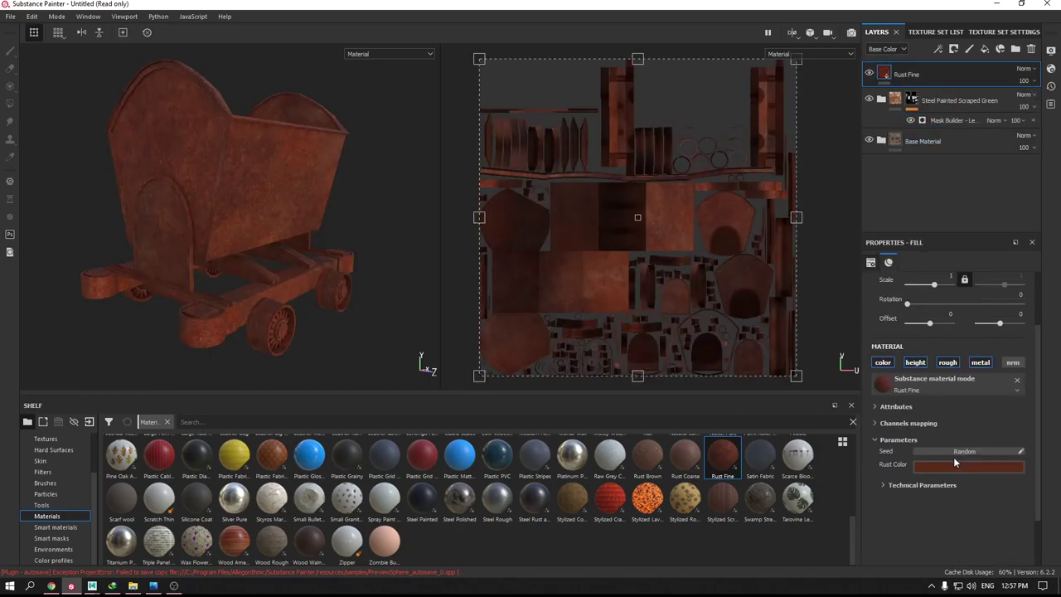
{"action": "left_click", "coordinate": [958, 467]}
{"action": "left_click", "coordinate": [967, 408]}
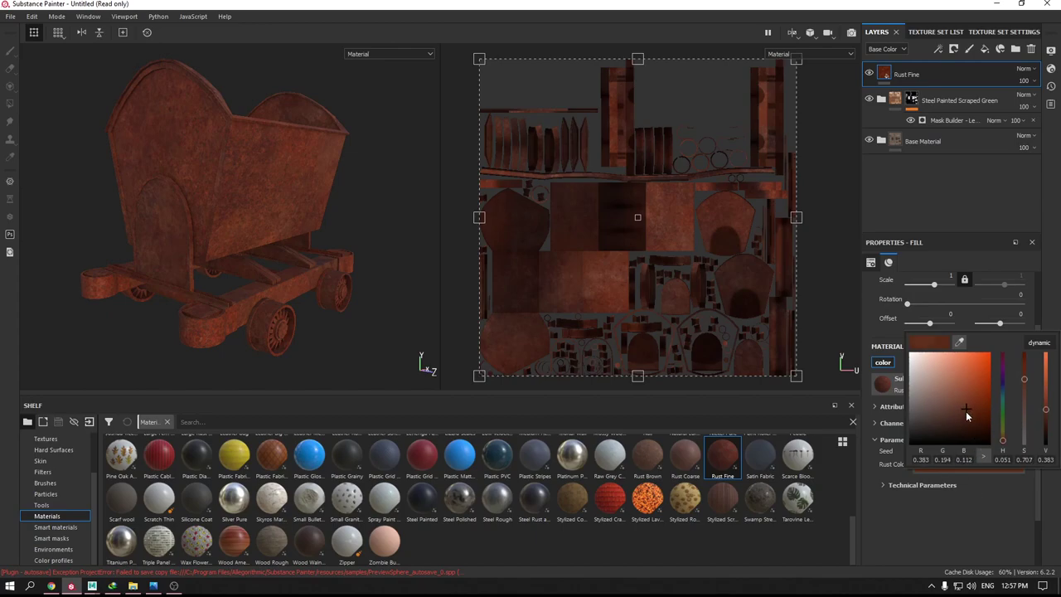
{"action": "scroll", "coordinate": [965, 427], "scroll_direction": "up", "scroll_amount": 2}
{"action": "left_click", "coordinate": [1012, 440]}
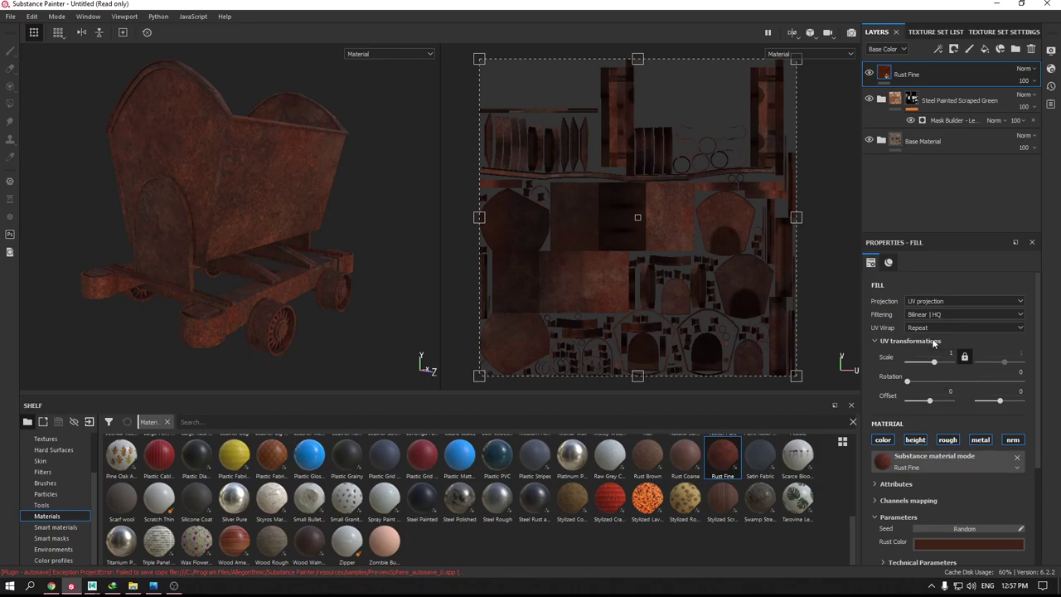
{"action": "left_click", "coordinate": [934, 302]}
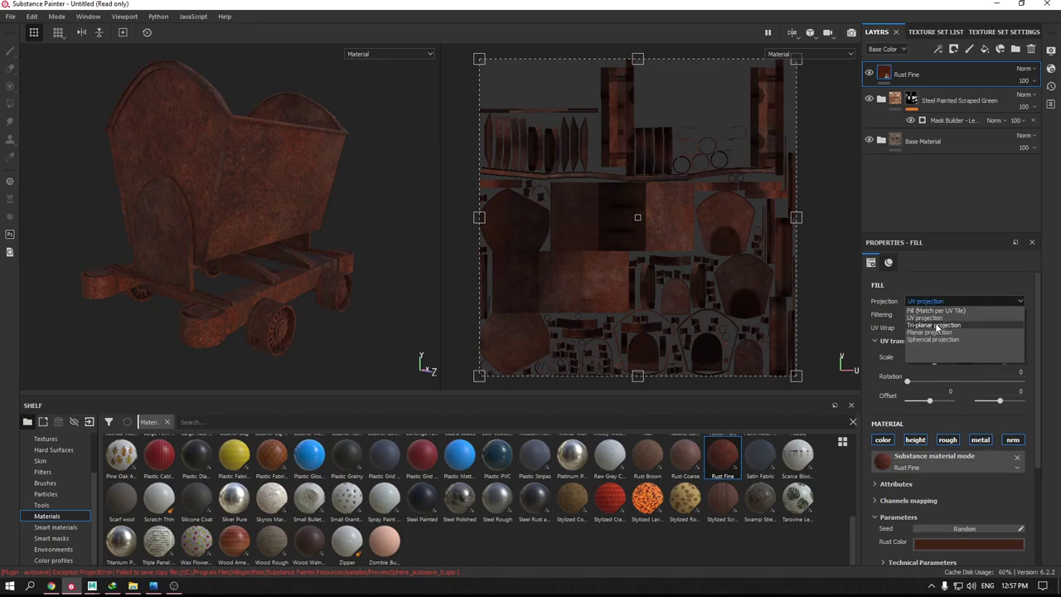
{"action": "left_click", "coordinate": [934, 316]}
{"action": "left_click", "coordinate": [950, 372]}
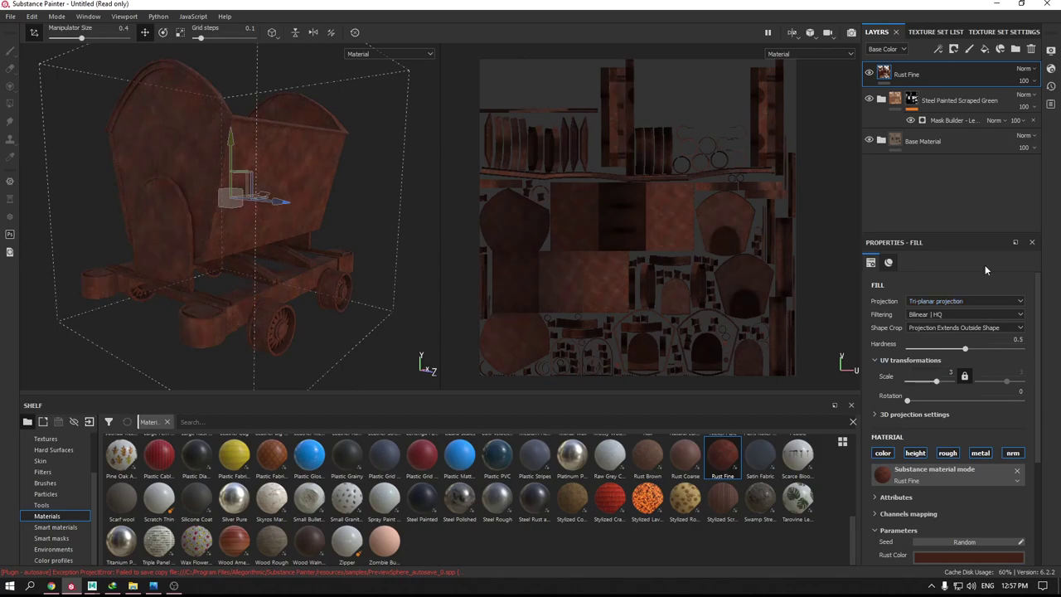
- Give the Rust Fine layer a black mask with a Dirt generator
{"action": "right_click", "coordinate": [921, 76]}
{"action": "left_click", "coordinate": [950, 94]}
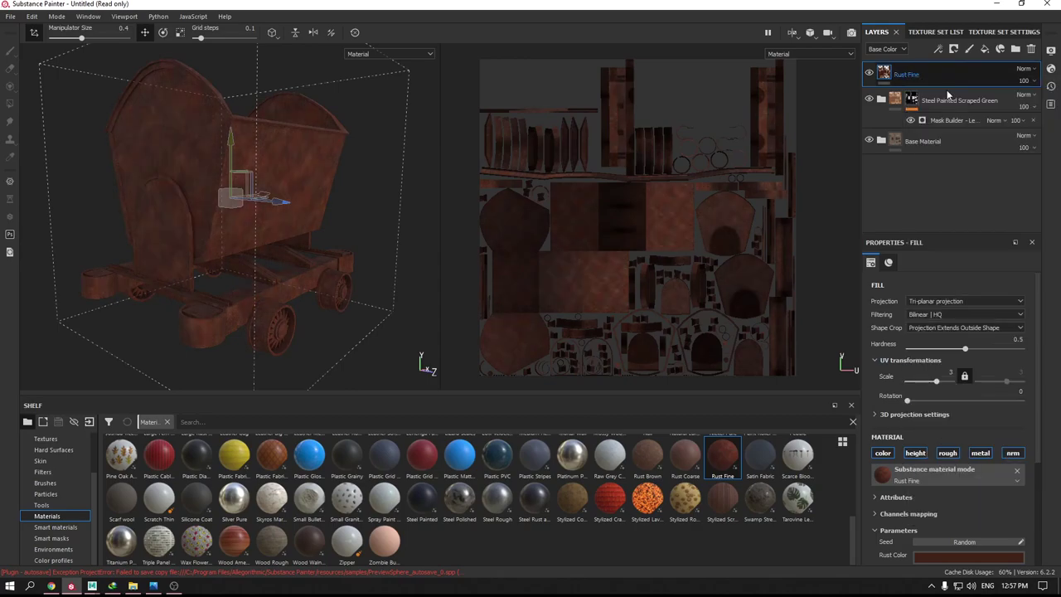
{"action": "right_click", "coordinate": [943, 77]}
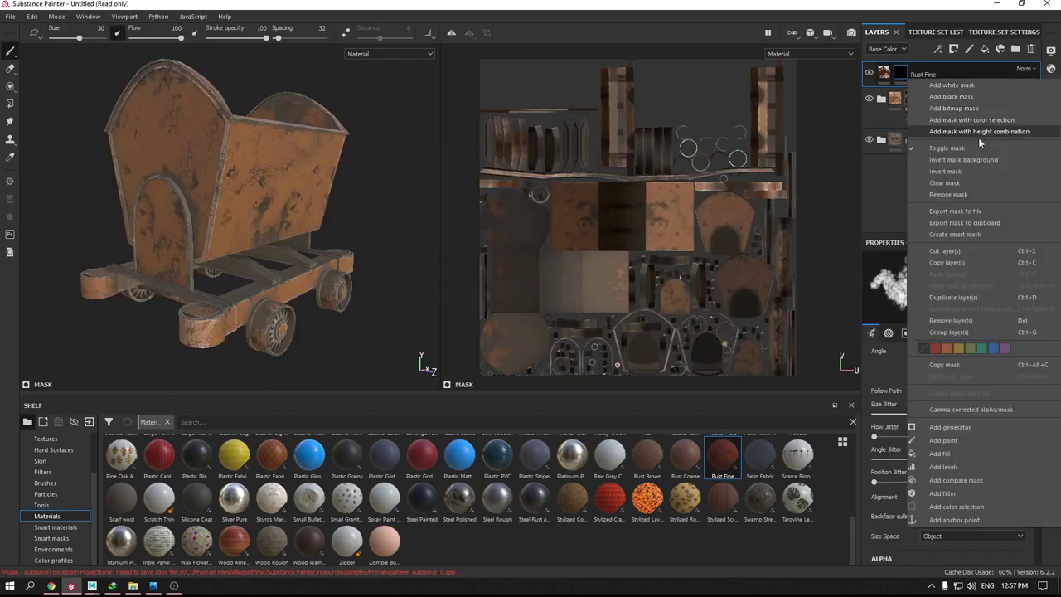
{"action": "left_click", "coordinate": [986, 427]}
{"action": "left_click", "coordinate": [964, 288]}
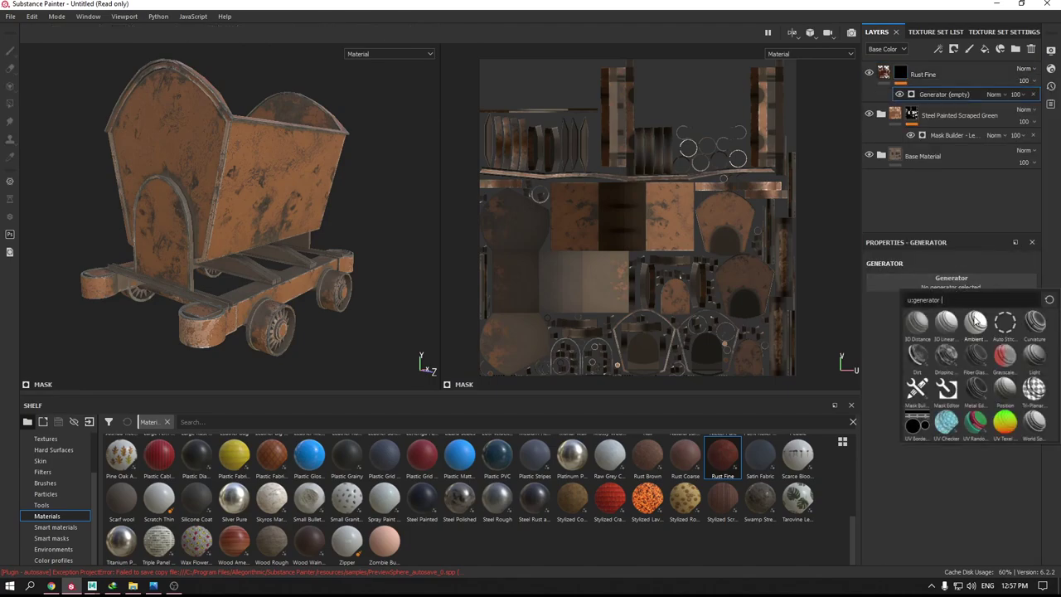
{"action": "left_click", "coordinate": [914, 357]}
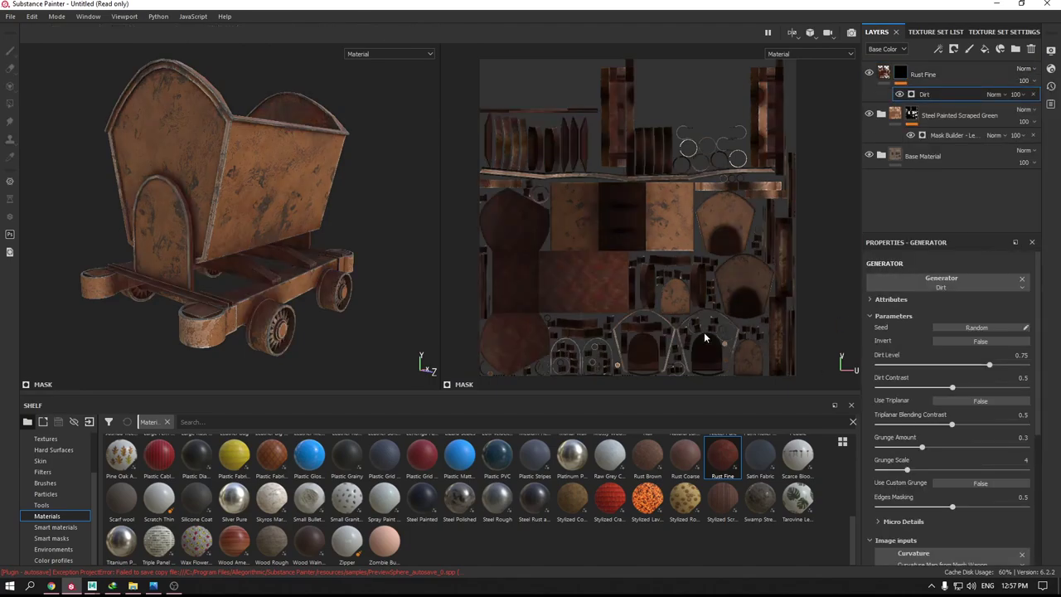
- Set Dirt Level and Dirt Contrast to 0.6 and turn on triplanar projection
{"action": "scroll", "coordinate": [299, 256], "scroll_direction": "up", "scroll_amount": 3}
{"action": "left_click_drag", "start_coordinate": [284, 267], "coordinate": [363, 257], "text": "alt"}
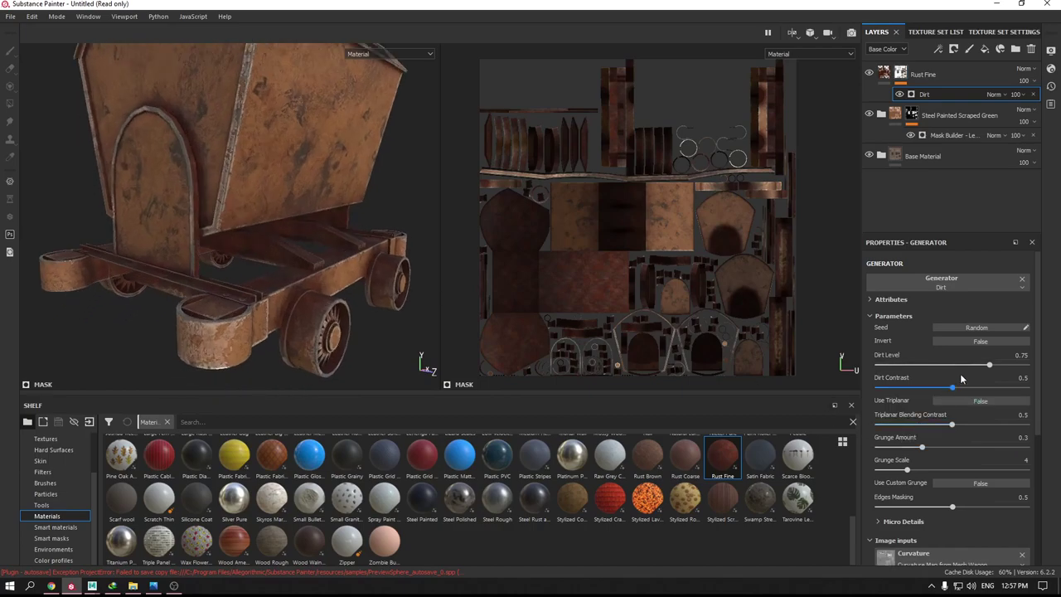
{"action": "left_click_drag", "start_coordinate": [989, 365], "coordinate": [953, 367]}
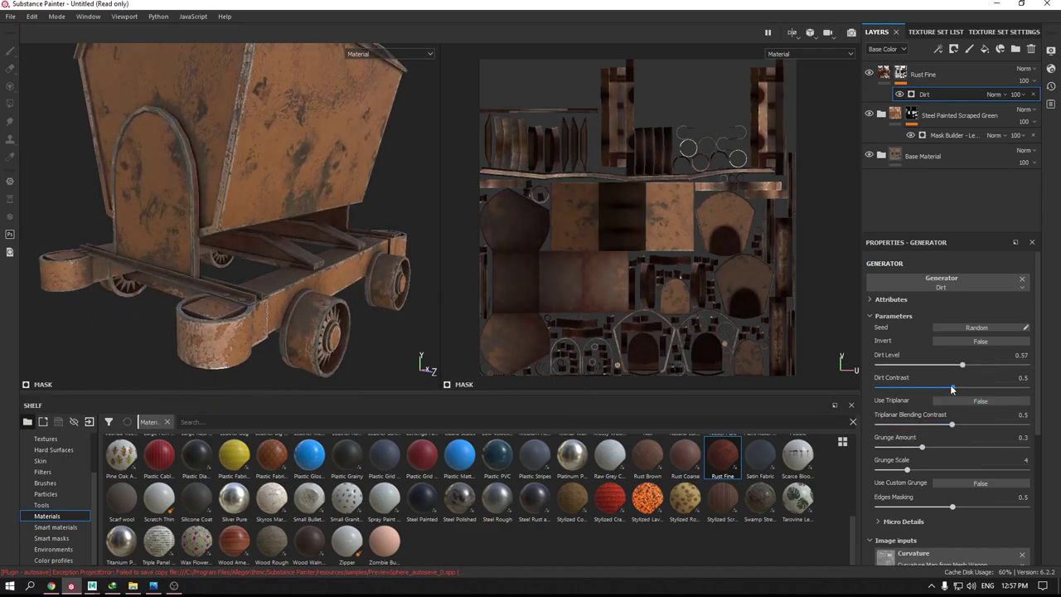
{"action": "left_click_drag", "start_coordinate": [954, 389], "coordinate": [974, 389]}
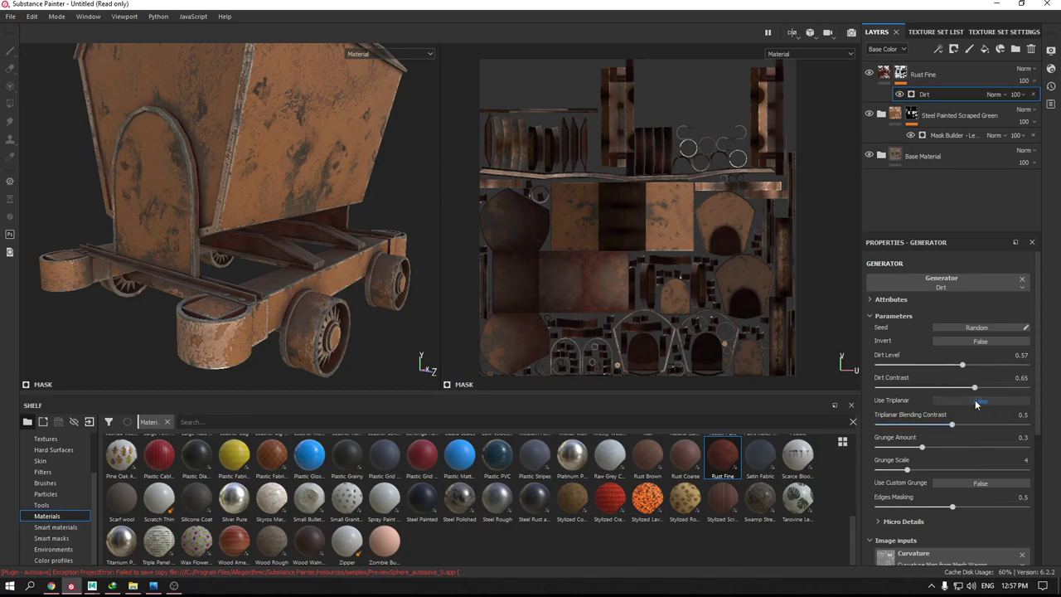
{"action": "left_click", "coordinate": [979, 402]}
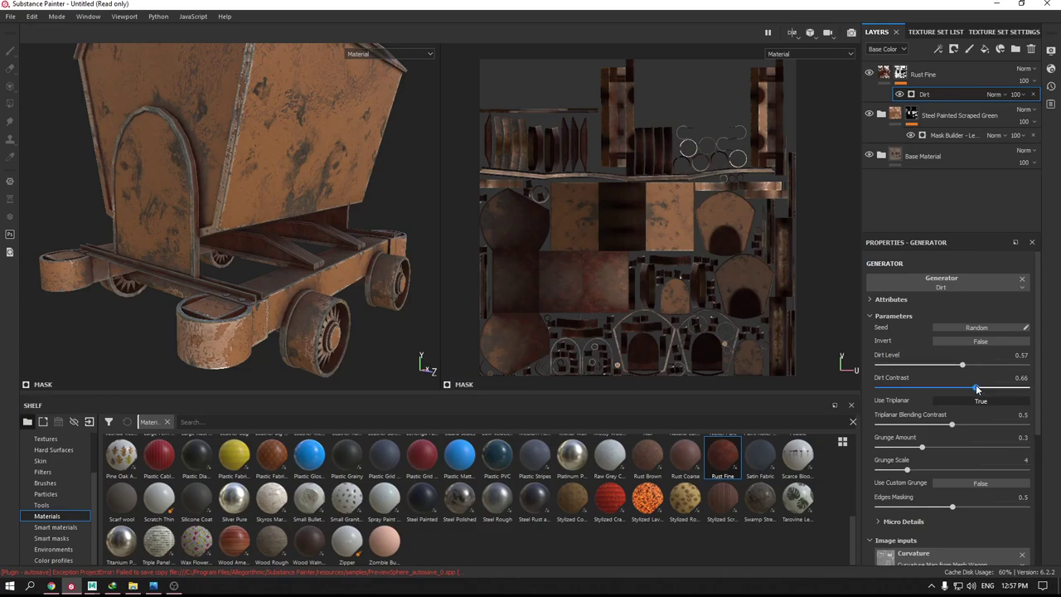
{"action": "left_click_drag", "start_coordinate": [985, 390], "coordinate": [972, 368]}
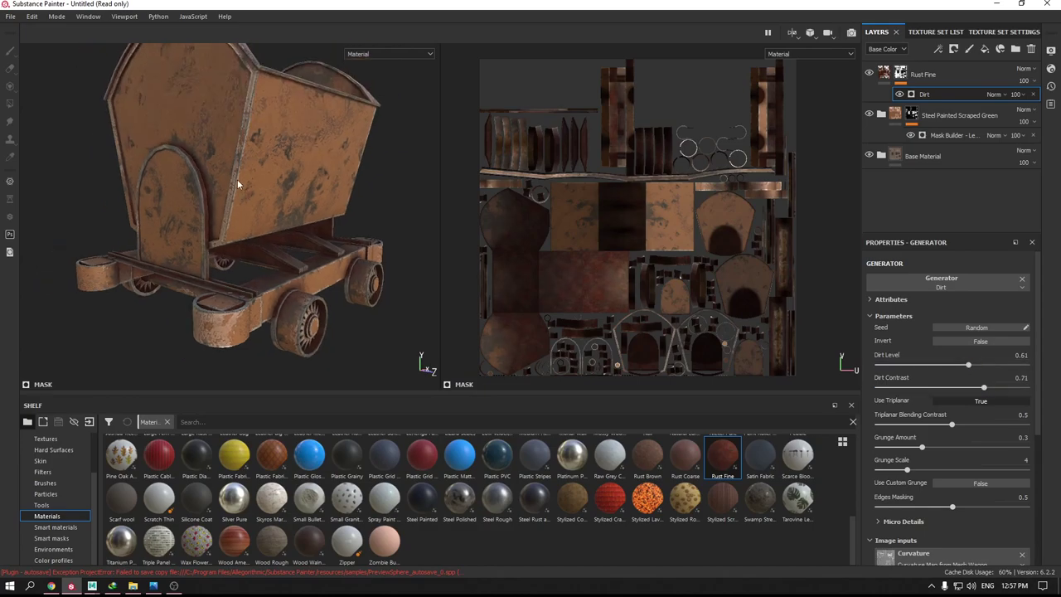
{"action": "left_click_drag", "start_coordinate": [237, 178], "coordinate": [315, 191], "text": "alt"}
{"action": "left_click_drag", "start_coordinate": [983, 389], "coordinate": [969, 389]}
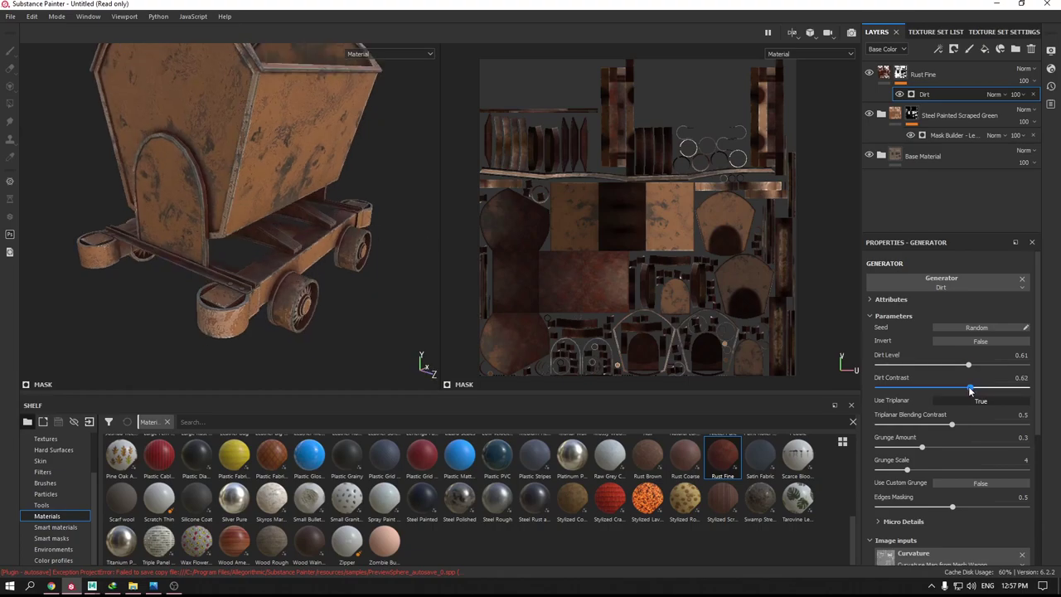
{"action": "left_click", "coordinate": [1019, 355]}
{"action": "type", "text": "0.6"}
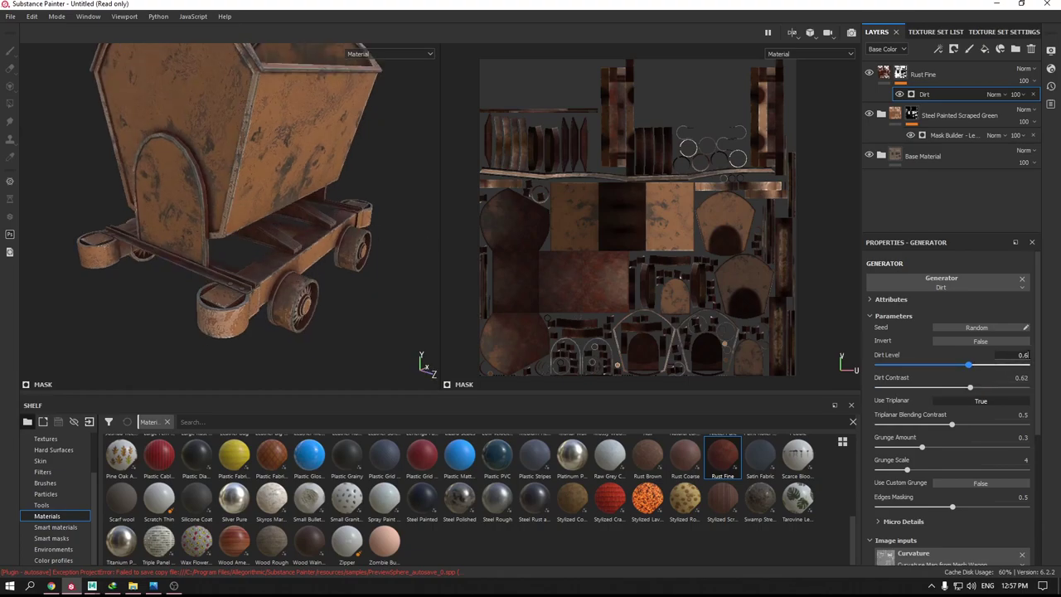
{"action": "key", "text": "Tab"}
{"action": "key", "text": "Tab"}
{"action": "left_click", "coordinate": [1020, 377]}
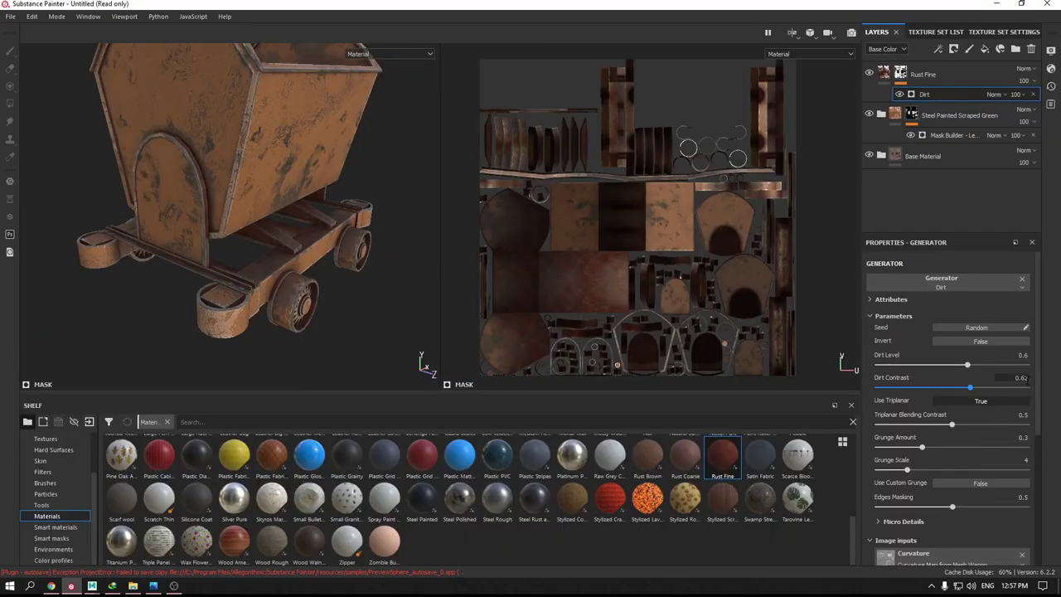
{"action": "type", "text": "0.6"}
{"action": "key", "text": "Return"}
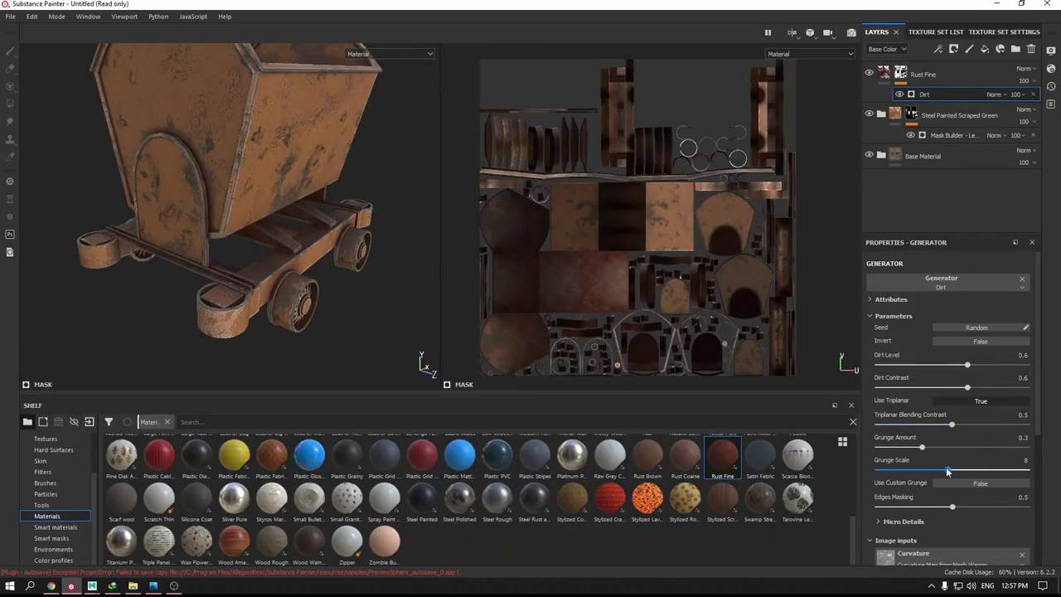
- Set the Dirt generator's Grunge Scale to 9 and Edges Masking to 0.9
{"action": "left_click_drag", "start_coordinate": [949, 471], "coordinate": [957, 471]}
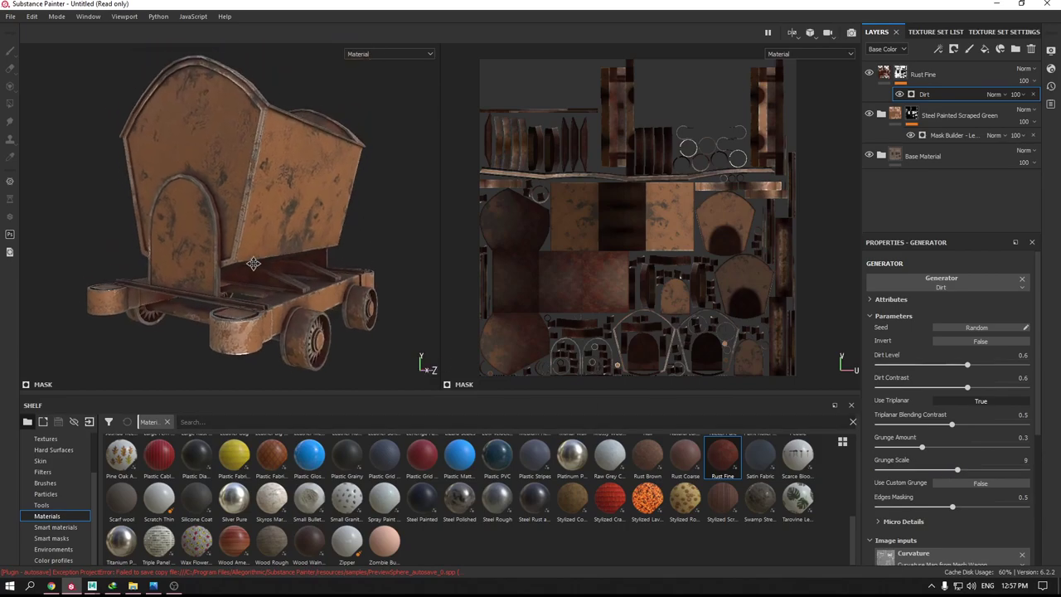
{"action": "left_click_drag", "start_coordinate": [975, 510], "coordinate": [974, 511]}
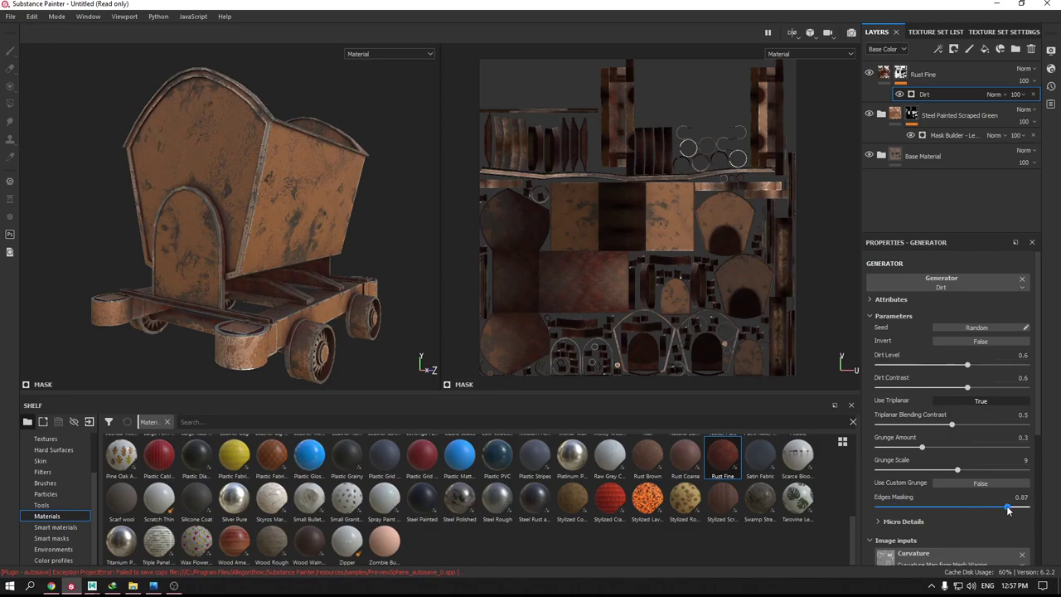
{"action": "left_click_drag", "start_coordinate": [974, 511], "coordinate": [1012, 507]}
{"action": "mouse_move", "coordinate": [357, 273]}
{"action": "left_mouse_down", "text": "alt"}
{"action": "mouse_move", "coordinate": [304, 278]}
{"action": "mouse_move", "coordinate": [351, 308]}
{"action": "left_mouse_up", "text": "alt"}
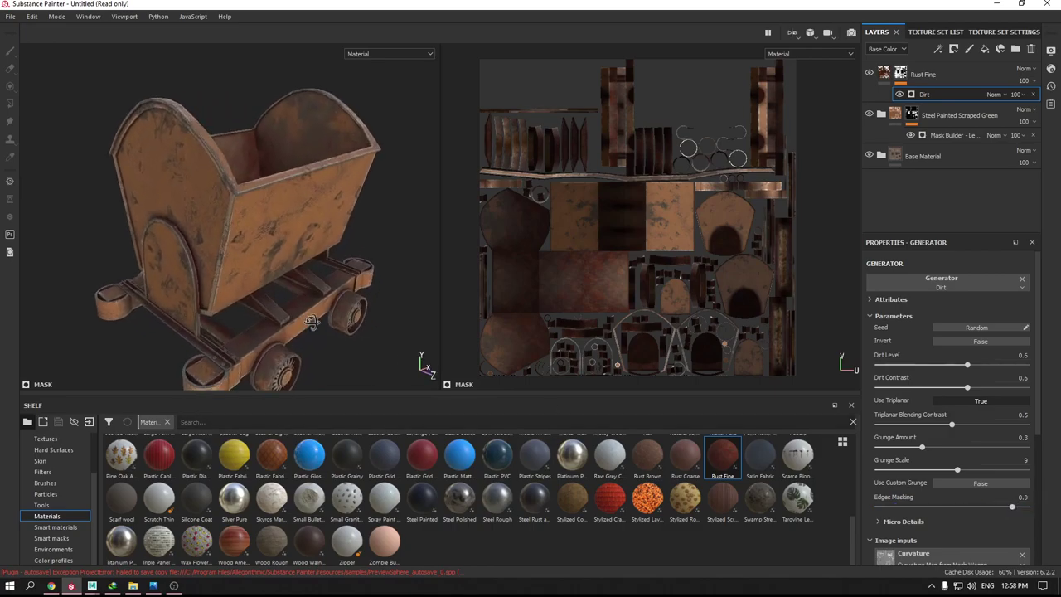
{"action": "left_click_drag", "start_coordinate": [309, 264], "coordinate": [333, 272], "text": "alt"}
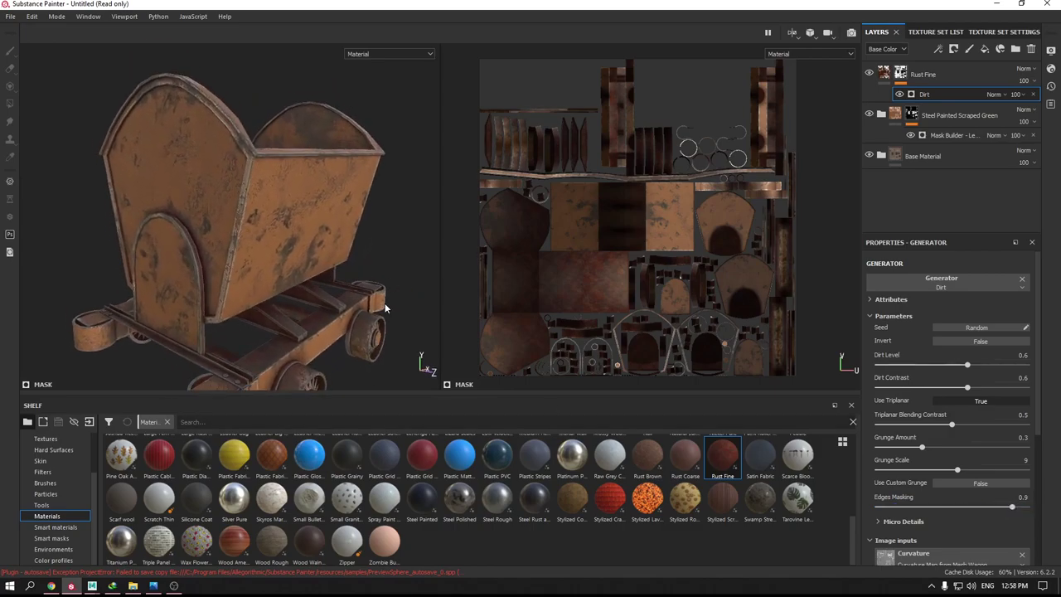
- Add a fill effect to the Rust Fine mask using the Grunge Leak Small texture
{"action": "right_click", "coordinate": [939, 97]}
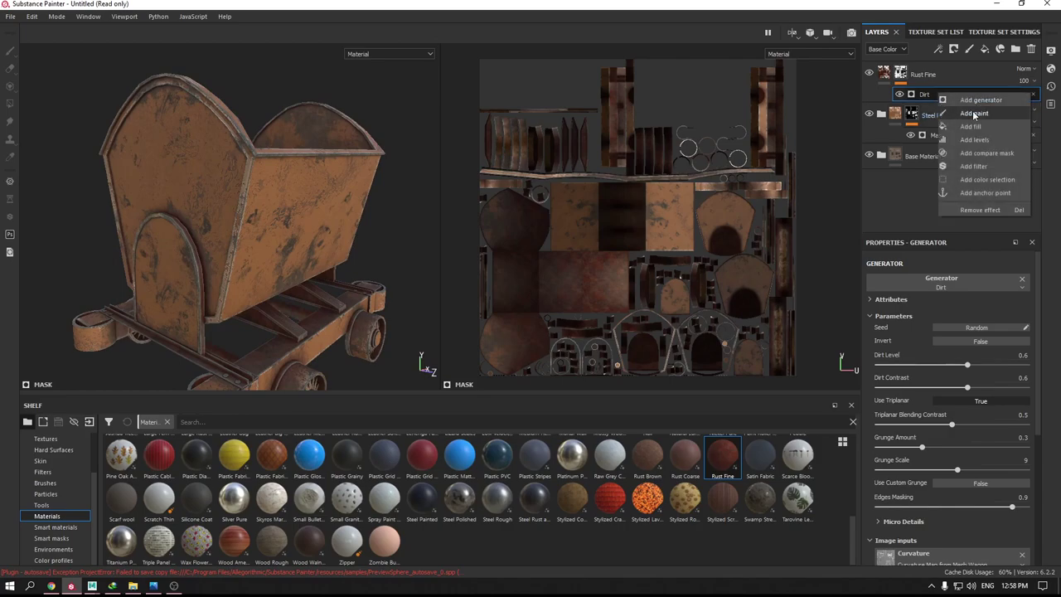
{"action": "left_click", "coordinate": [974, 116]}
{"action": "left_click", "coordinate": [968, 440]}
{"action": "type", "text": "grunge leak small"}
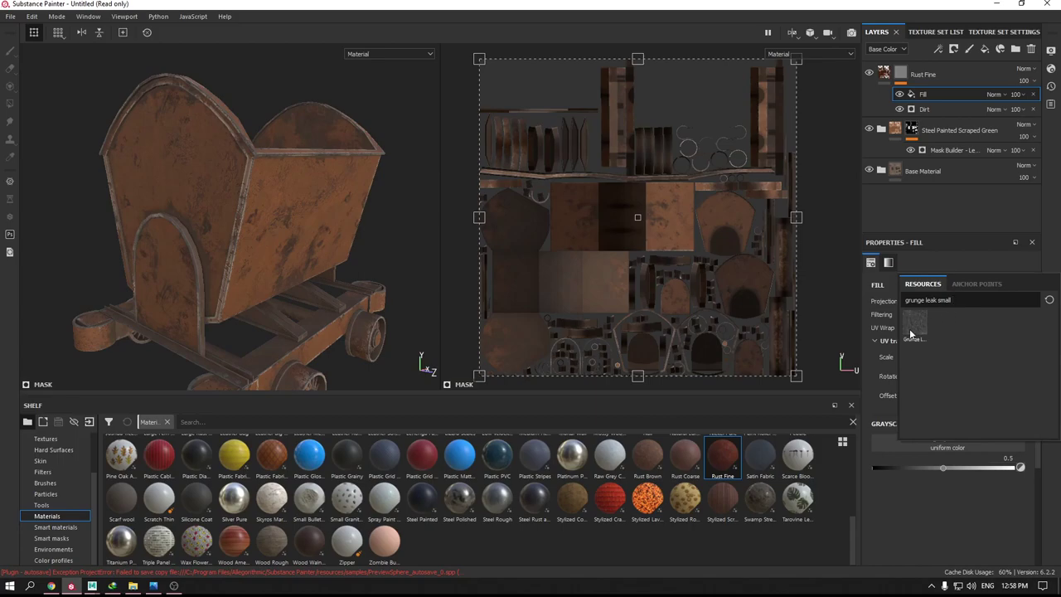
{"action": "left_click", "coordinate": [909, 329]}
{"action": "left_click_drag", "start_coordinate": [208, 154], "coordinate": [248, 159], "text": "alt"}
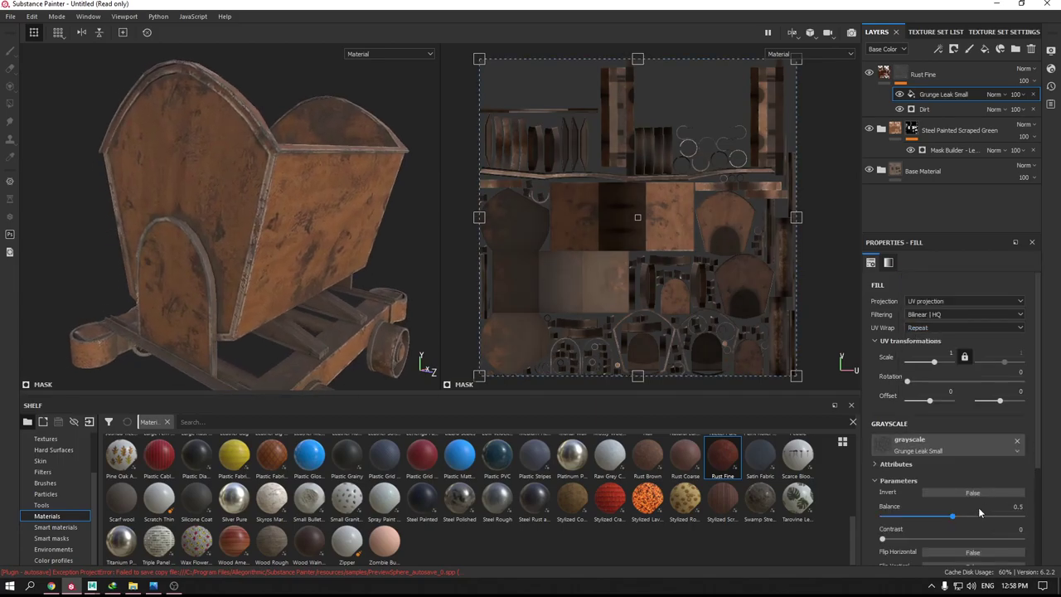
- Set the Grunge Leak Small fill's contrast to 0.75 and balance to 0.6
{"action": "left_click_drag", "start_coordinate": [882, 539], "coordinate": [975, 539]}
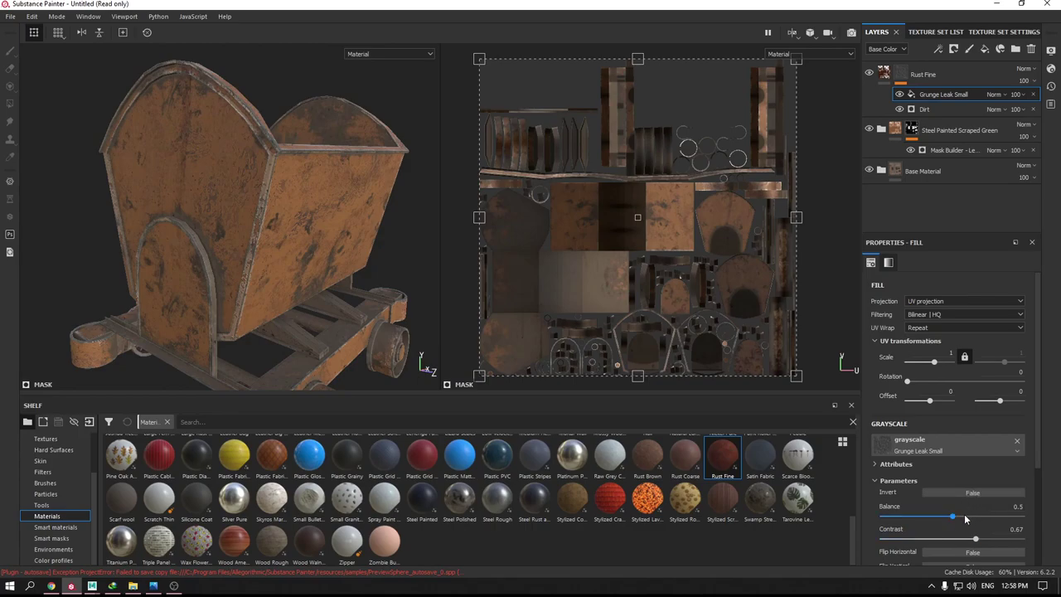
{"action": "scroll", "coordinate": [964, 514], "scroll_direction": "down", "scroll_amount": 2}
{"action": "mouse_move", "coordinate": [952, 439]}
{"action": "left_mouse_down"}
{"action": "mouse_move", "coordinate": [979, 440]}
{"action": "mouse_move", "coordinate": [950, 460]}
{"action": "mouse_move", "coordinate": [979, 440]}
{"action": "mouse_move", "coordinate": [976, 465]}
{"action": "mouse_move", "coordinate": [986, 460]}
{"action": "mouse_move", "coordinate": [961, 442]}
{"action": "left_mouse_up"}
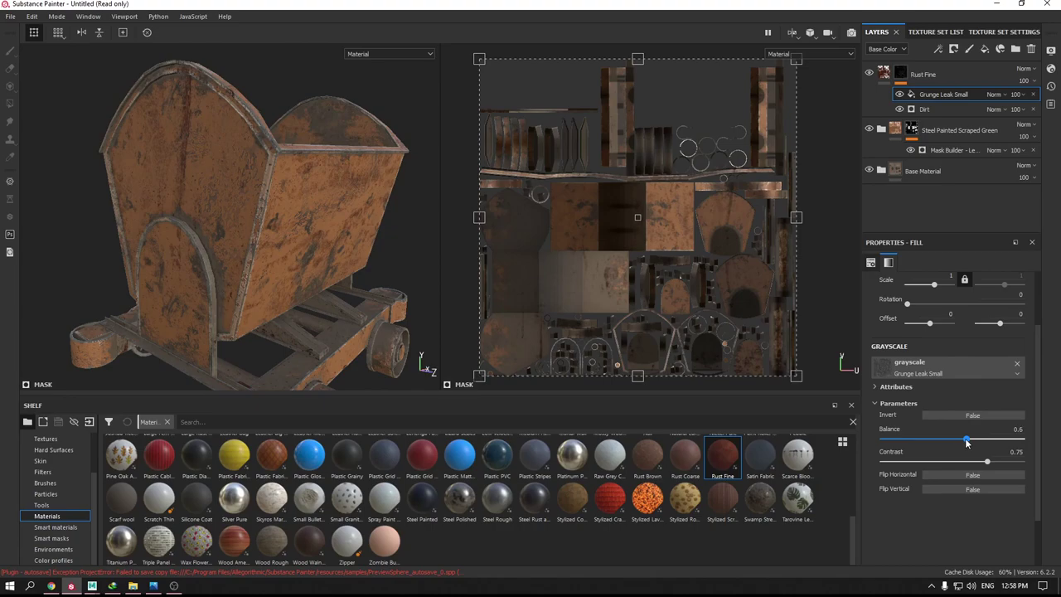
{"action": "mouse_move", "coordinate": [285, 264]}
{"action": "left_mouse_down", "text": "alt"}
{"action": "mouse_move", "coordinate": [237, 189]}
{"action": "mouse_move", "coordinate": [199, 248]}
{"action": "left_mouse_up", "text": "alt"}
{"action": "scroll", "coordinate": [232, 215], "scroll_direction": "up", "scroll_amount": 3}
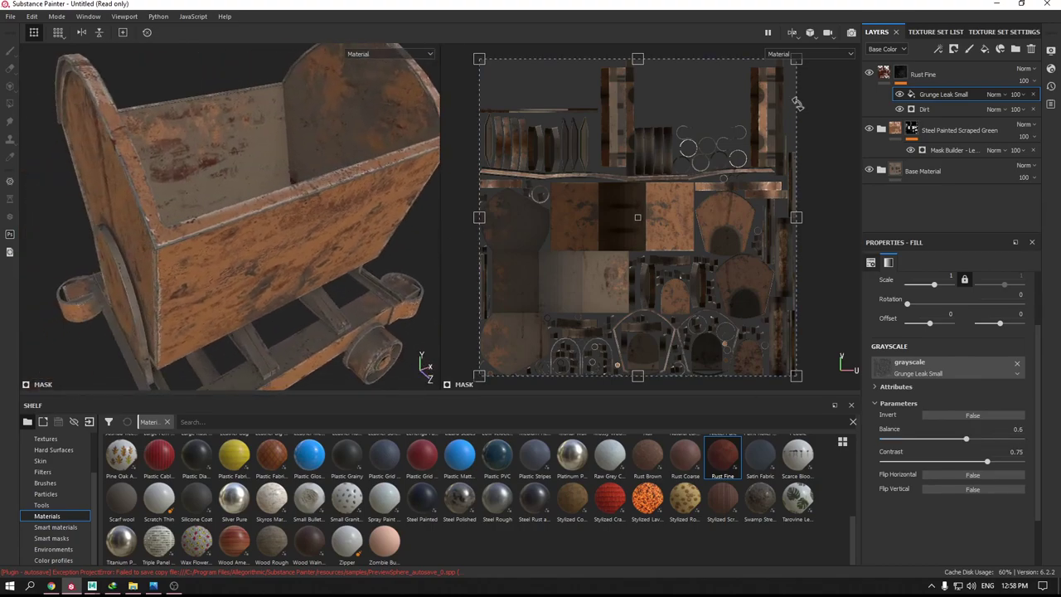
{"action": "left_click", "coordinate": [920, 75]}
- Check the Rust Fine colour, then add a new fill layer on top of the stack
{"action": "left_click", "coordinate": [967, 479]}
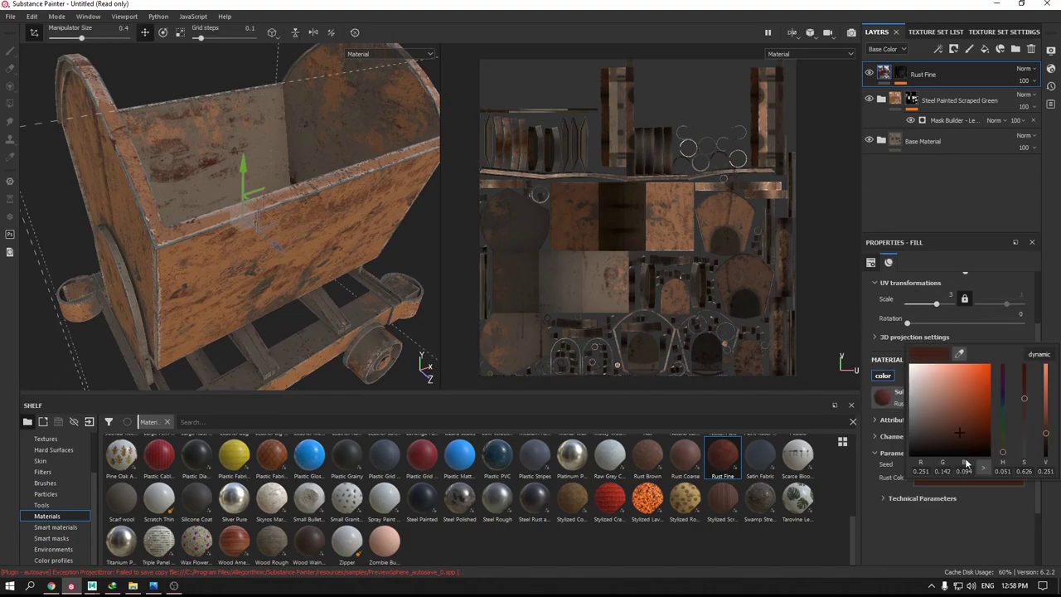
{"action": "left_click_drag", "start_coordinate": [143, 273], "coordinate": [225, 300], "text": "alt"}
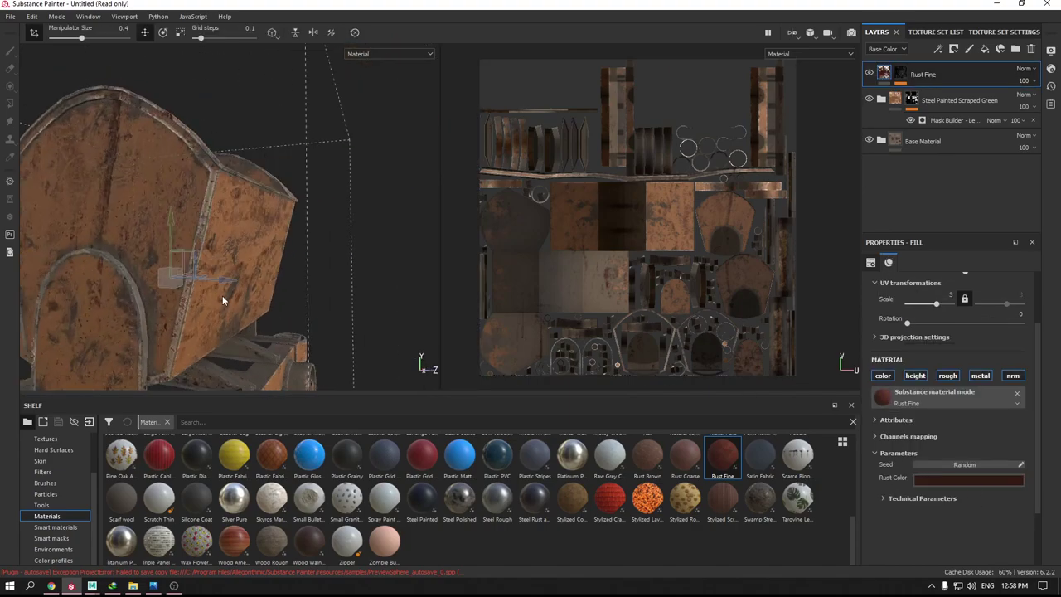
{"action": "scroll", "coordinate": [216, 249], "scroll_direction": "down", "scroll_amount": 3}
{"action": "mouse_move", "coordinate": [259, 216]}
{"action": "left_mouse_down", "text": "alt"}
{"action": "mouse_move", "coordinate": [241, 260]}
{"action": "mouse_move", "coordinate": [308, 247]}
{"action": "left_mouse_up", "text": "alt"}
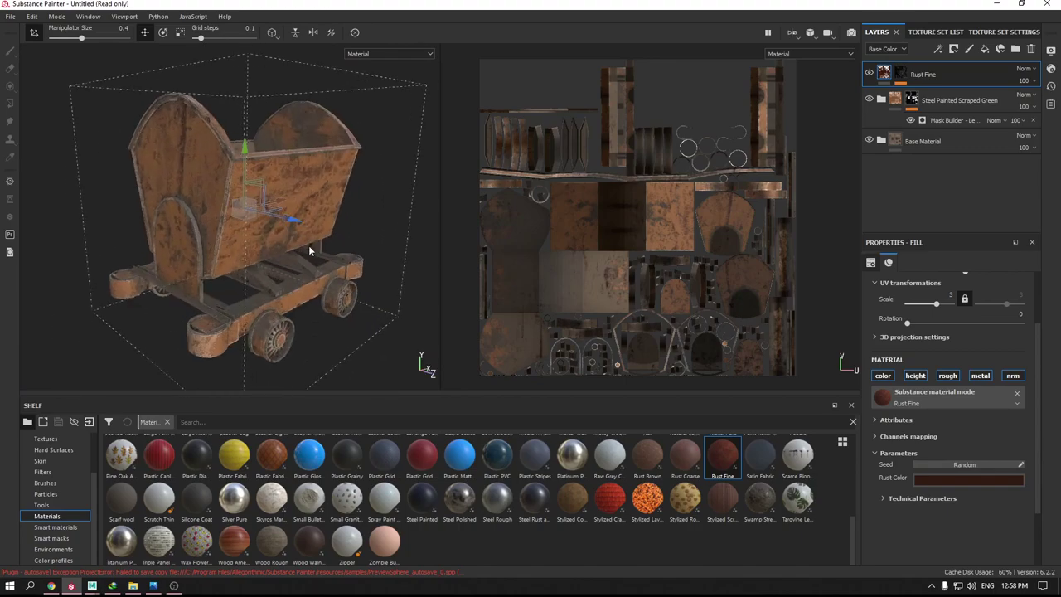
{"action": "left_click", "coordinate": [984, 49]}
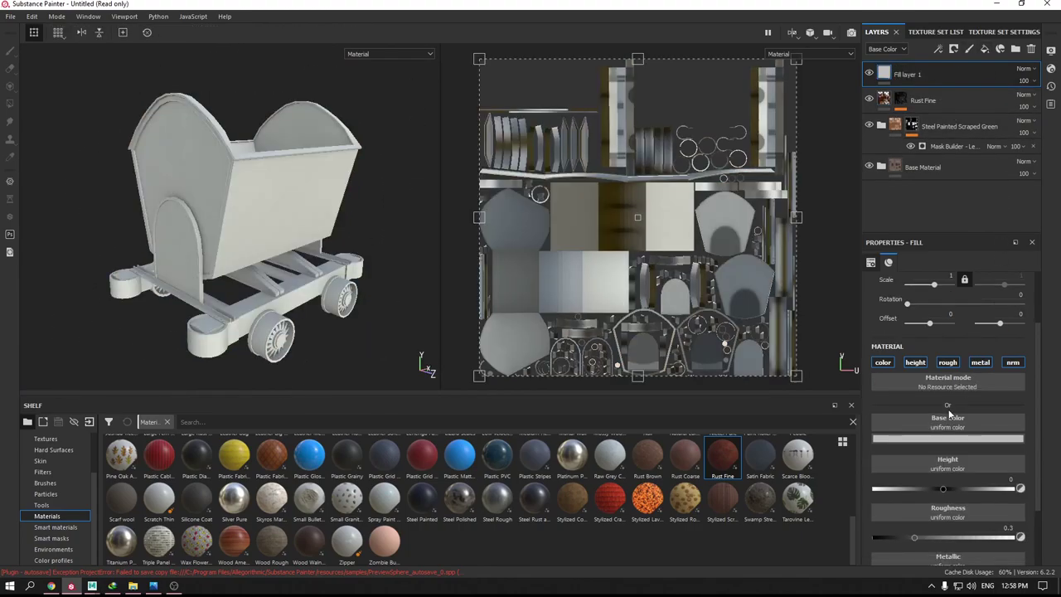
- Limit Fill layer 1 to colour and roughness by turning off height, metallic and normal
{"action": "left_click", "coordinate": [915, 362]}
{"action": "left_click", "coordinate": [947, 363]}
{"action": "left_click", "coordinate": [978, 366]}
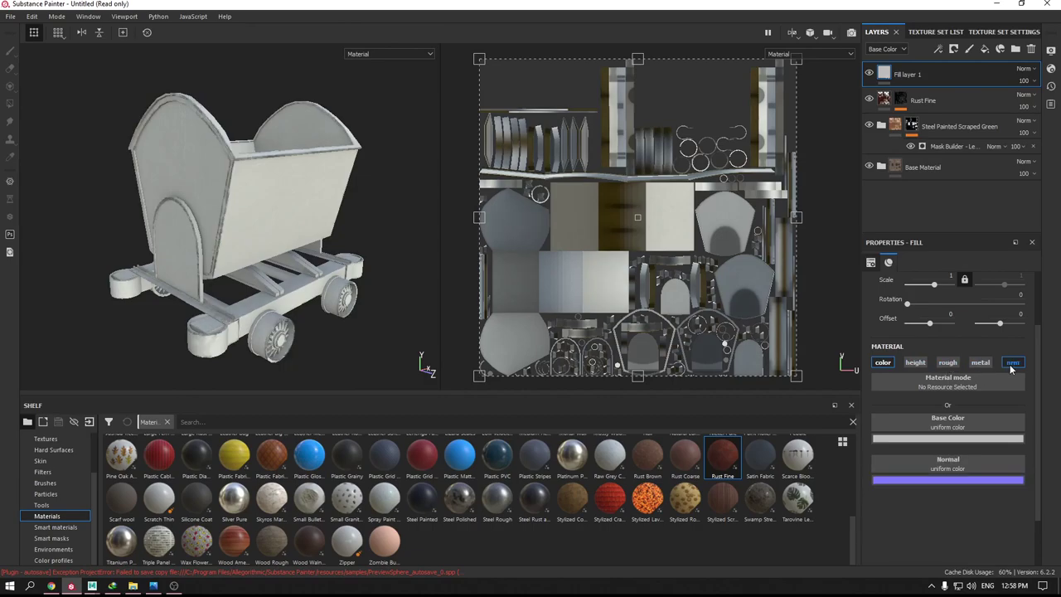
{"action": "left_click", "coordinate": [1013, 362]}
{"action": "left_click", "coordinate": [947, 362]}
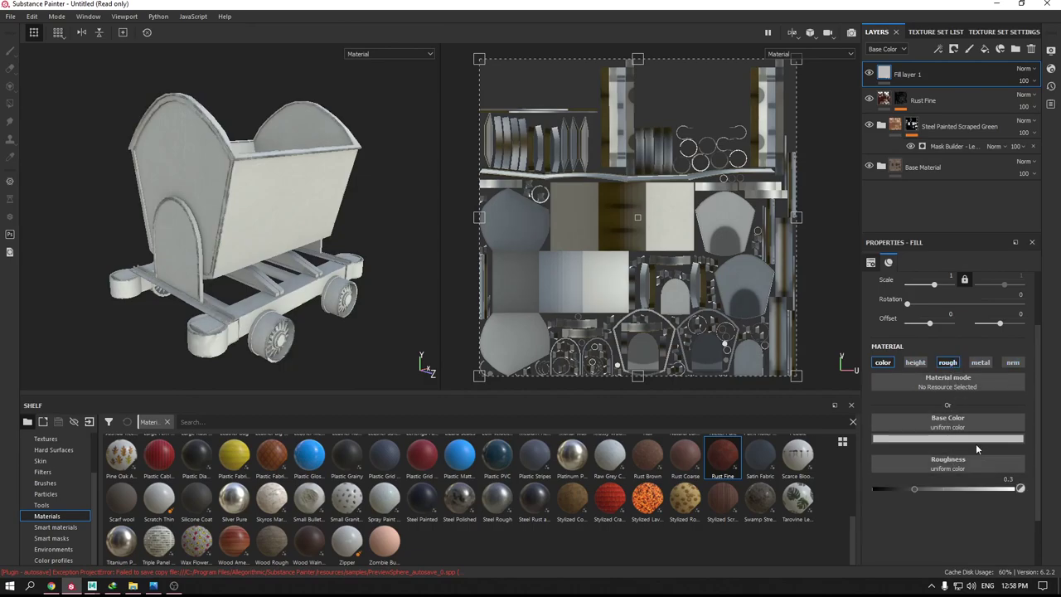
- Set Fill layer 1's base colour to a dull, darker brownish gold
{"action": "left_click", "coordinate": [967, 441]}
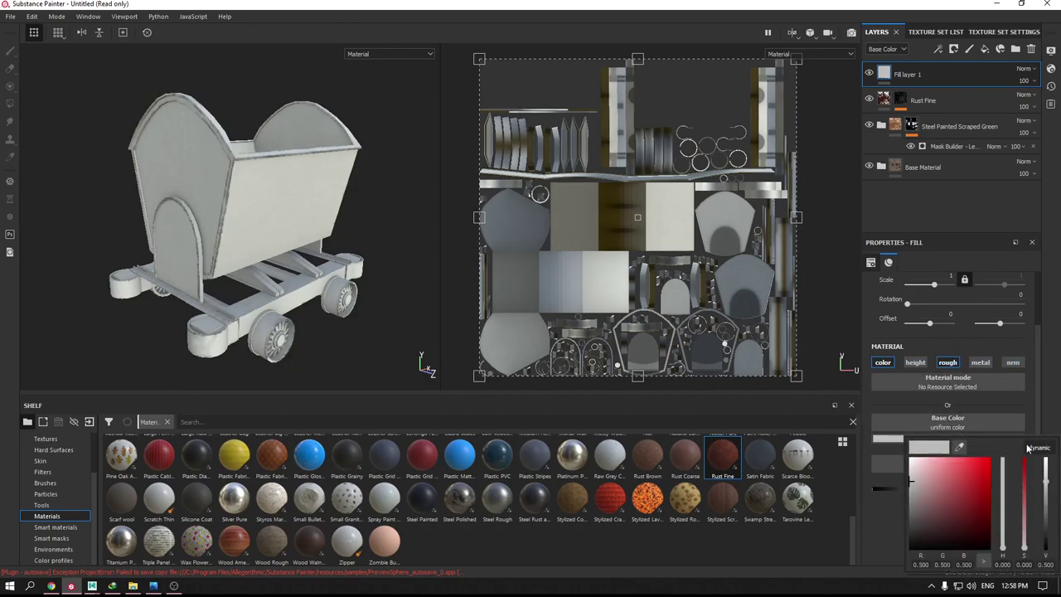
{"action": "left_click_drag", "start_coordinate": [1003, 547], "coordinate": [1004, 537]}
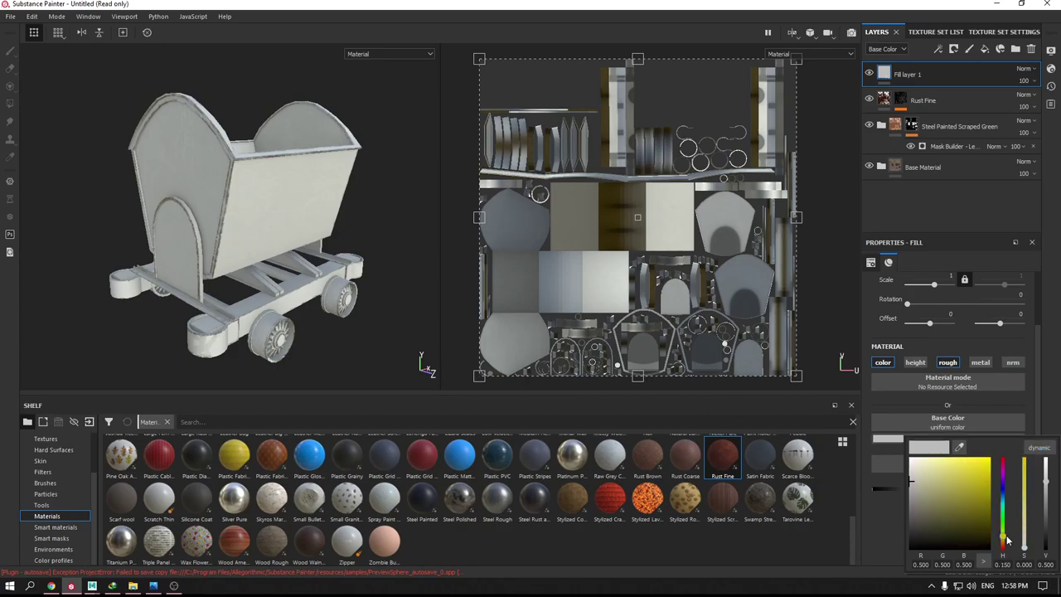
{"action": "left_click_drag", "start_coordinate": [950, 496], "coordinate": [945, 486]}
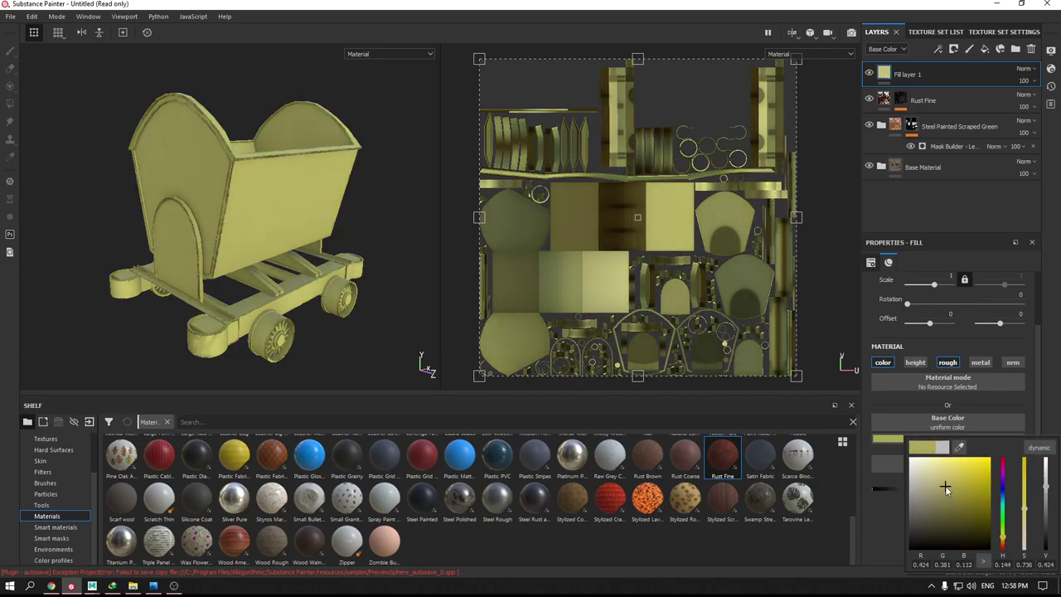
{"action": "left_click_drag", "start_coordinate": [1001, 540], "coordinate": [1002, 543]}
{"action": "left_click_drag", "start_coordinate": [949, 487], "coordinate": [947, 497]}
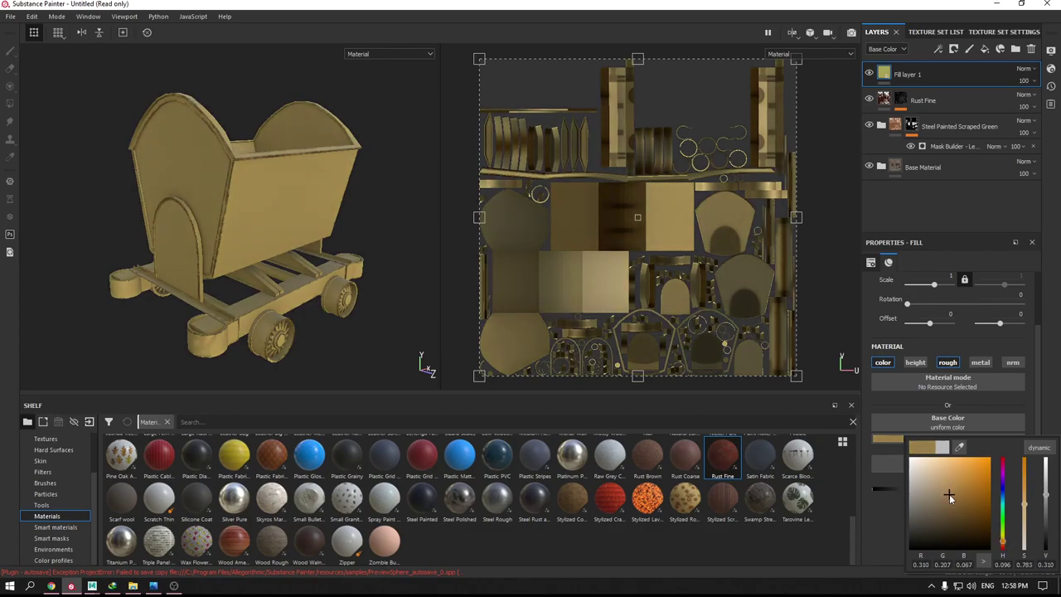
- Apply the Sand smart mask from the Shelf to Fill layer 1
{"action": "right_click", "coordinate": [937, 66]}
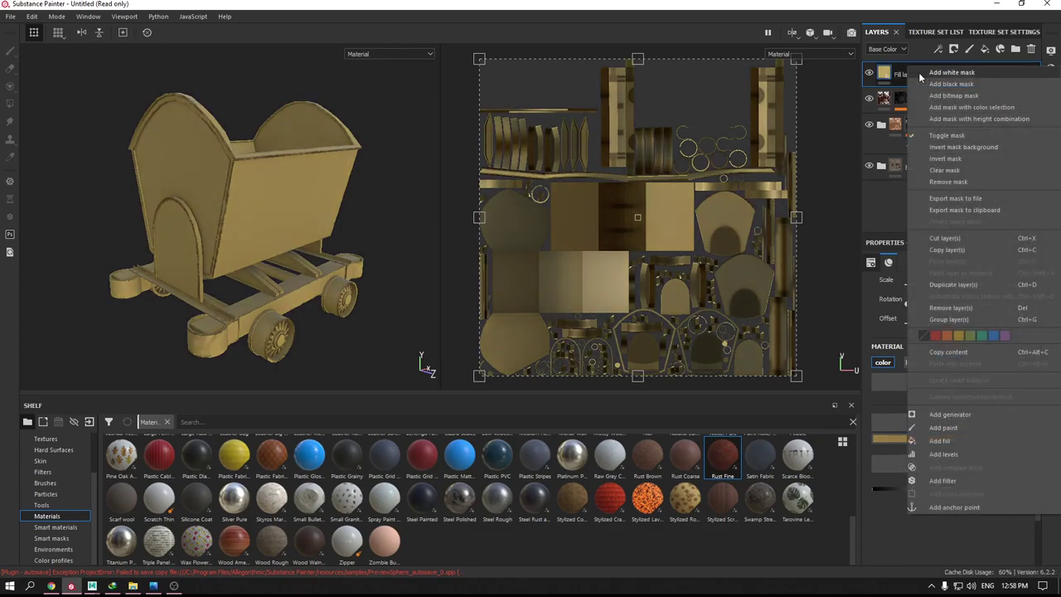
{"action": "key", "text": "Escape"}
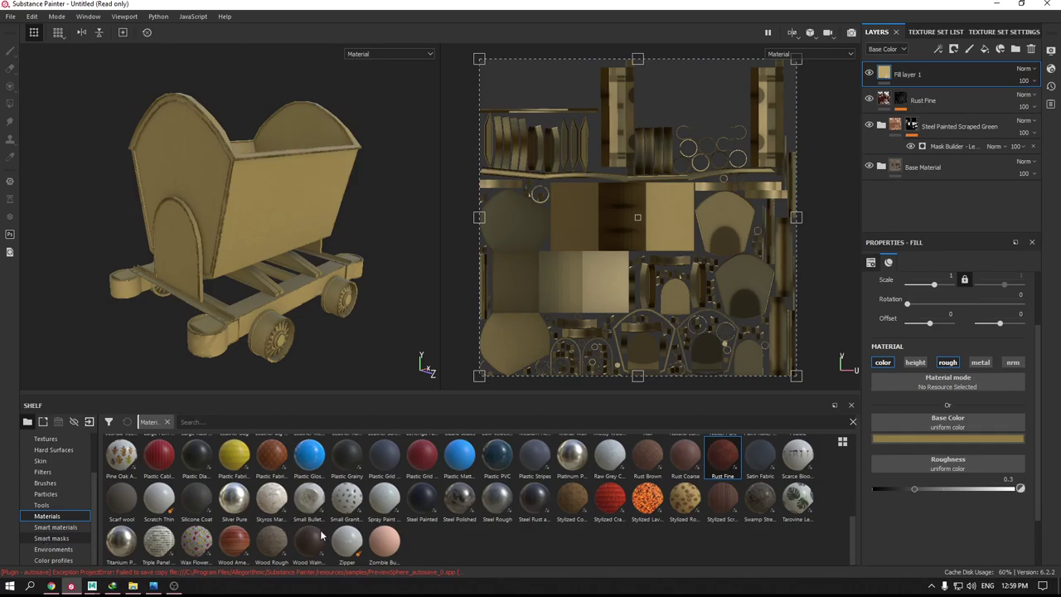
{"action": "scroll", "coordinate": [321, 537], "scroll_direction": "down", "scroll_amount": 5}
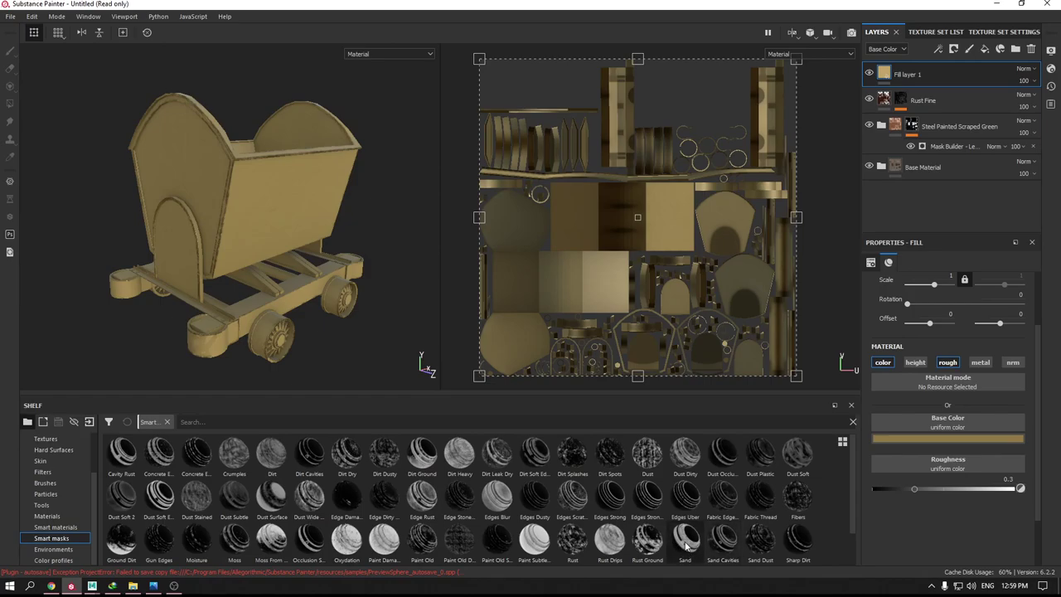
{"action": "left_click_drag", "start_coordinate": [686, 543], "coordinate": [930, 83]}
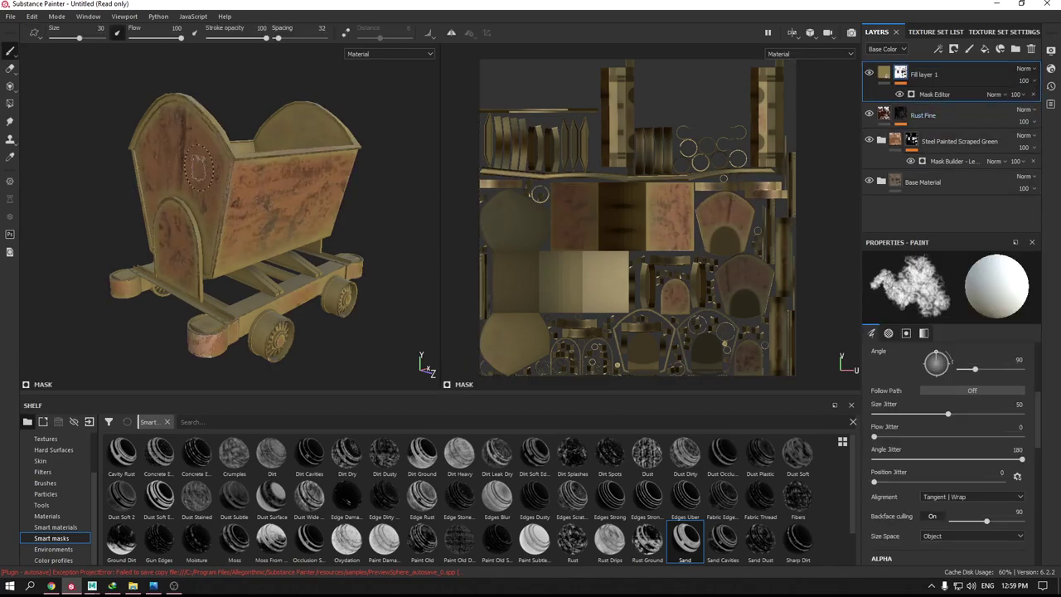
{"action": "key", "text": "f"}
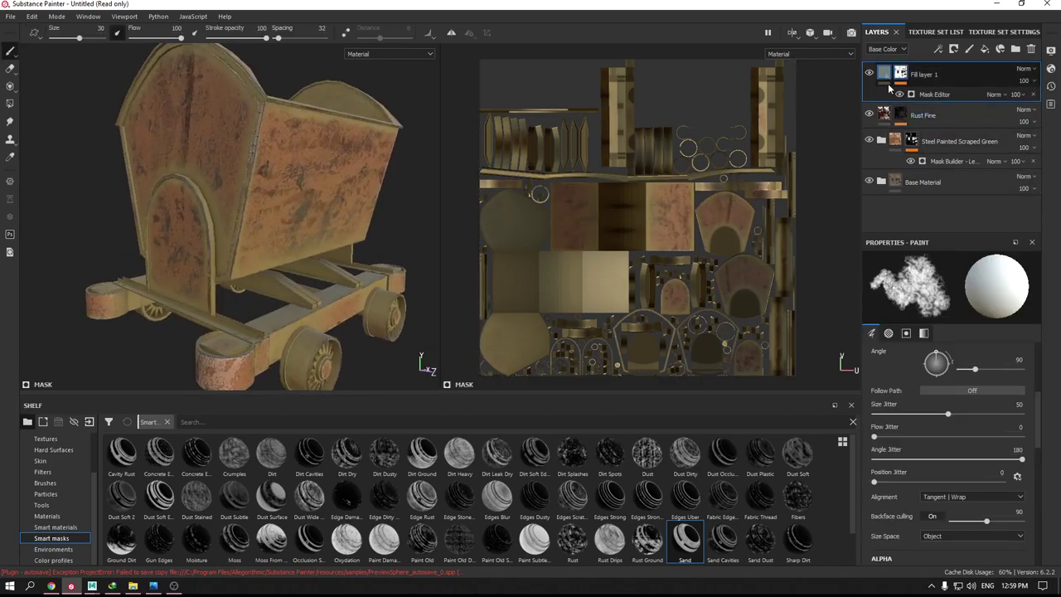
- Darken Fill layer 1's base colour to brown and select its Mask Editor
{"action": "left_click", "coordinate": [885, 76]}
{"action": "left_click", "coordinate": [955, 436]}
{"action": "left_click", "coordinate": [936, 509]}
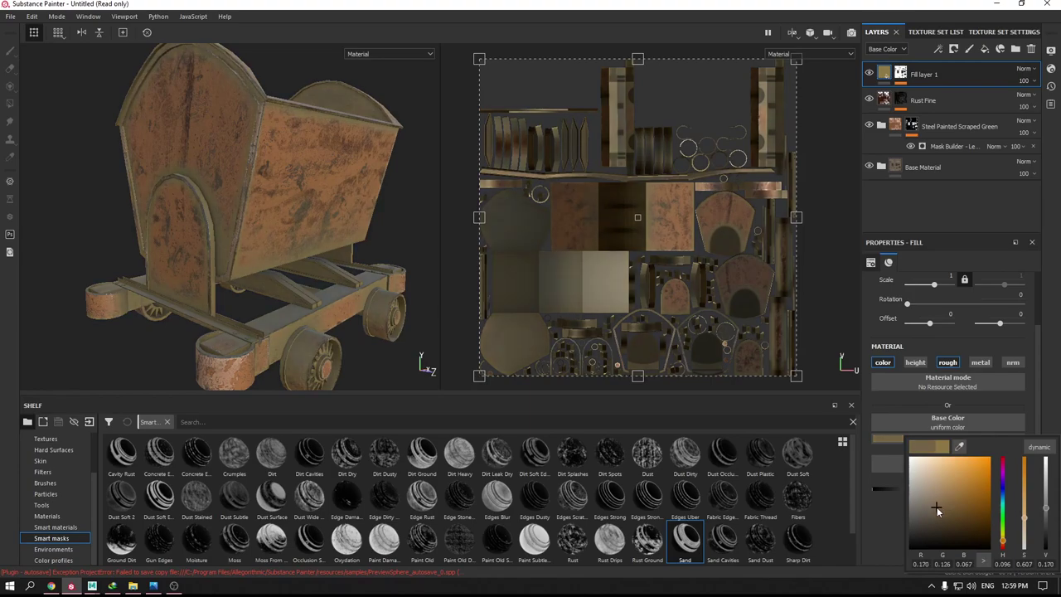
{"action": "left_click", "coordinate": [901, 74]}
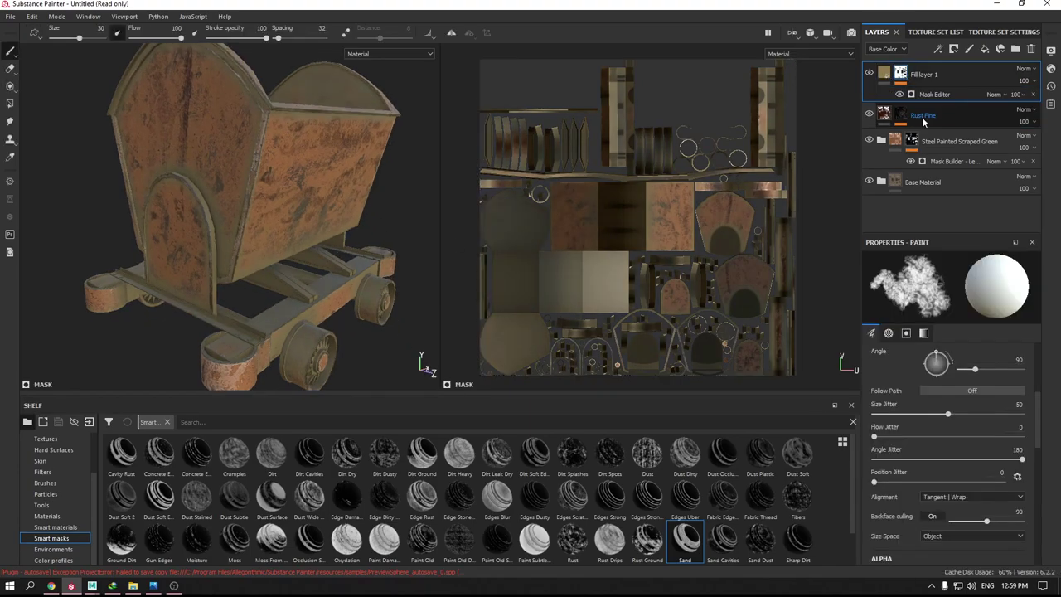
{"action": "left_click", "coordinate": [933, 95]}
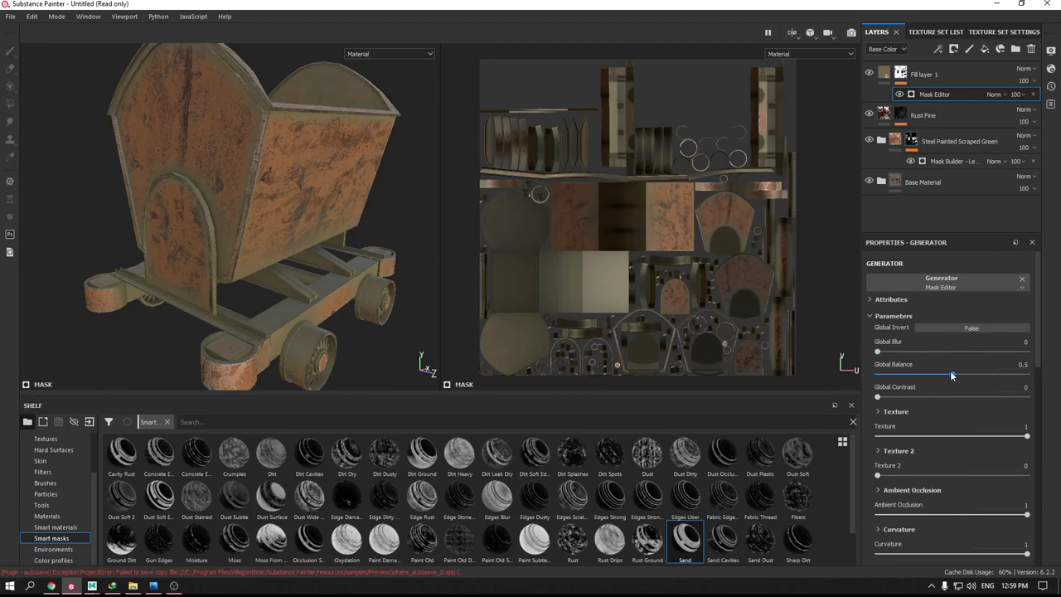
- Bring the Sand mask's Global Contrast to 0.55 and lower its Global Balance
{"action": "left_click_drag", "start_coordinate": [878, 398], "coordinate": [1005, 398]}
{"action": "mouse_move", "coordinate": [948, 378]}
{"action": "left_mouse_down"}
{"action": "mouse_move", "coordinate": [874, 379]}
{"action": "mouse_move", "coordinate": [885, 380]}
{"action": "left_mouse_up"}
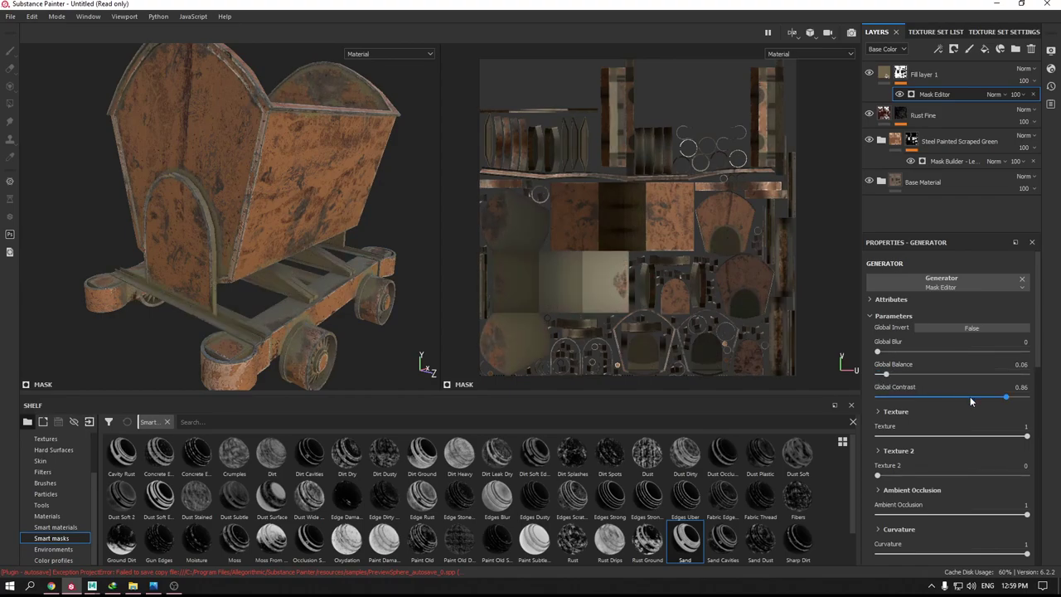
{"action": "left_click_drag", "start_coordinate": [969, 396], "coordinate": [921, 400]}
{"action": "left_click_drag", "start_coordinate": [168, 225], "coordinate": [249, 207], "text": "alt"}
- Set the Mask Editor opacity to 40 with Global Balance settled at 0.53
{"action": "left_click", "coordinate": [1016, 93]}
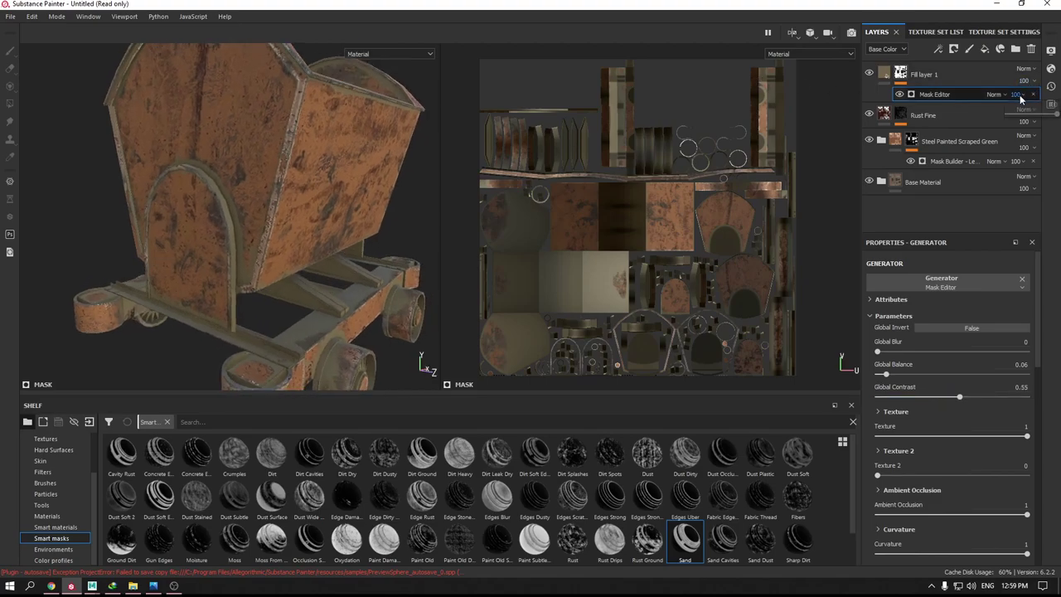
{"action": "mouse_move", "coordinate": [1028, 120]}
{"action": "left_mouse_down"}
{"action": "mouse_move", "coordinate": [1057, 118]}
{"action": "mouse_move", "coordinate": [1042, 119]}
{"action": "left_mouse_up"}
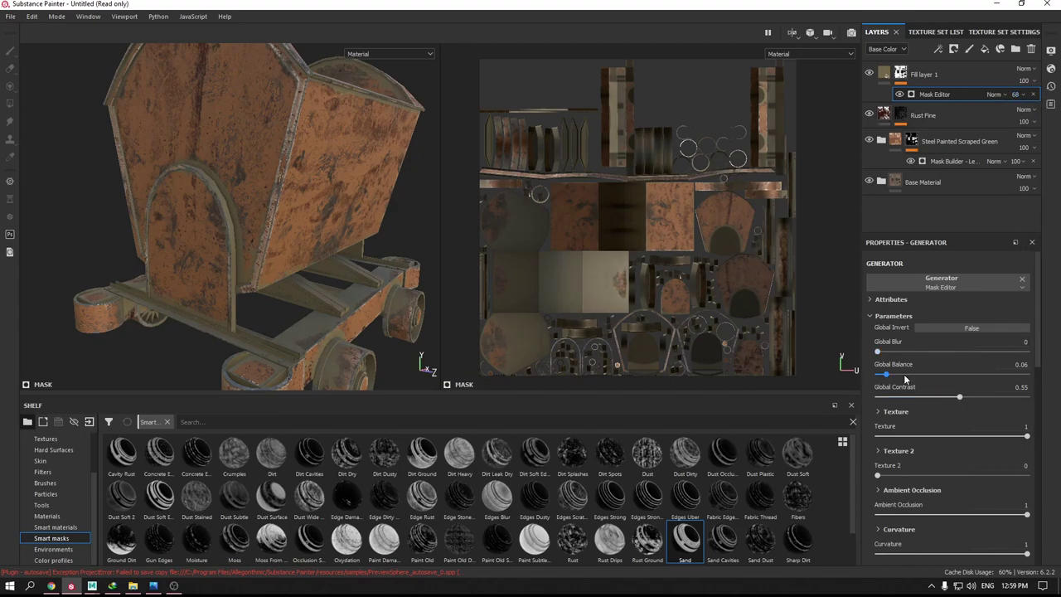
{"action": "left_click_drag", "start_coordinate": [886, 374], "coordinate": [951, 375]}
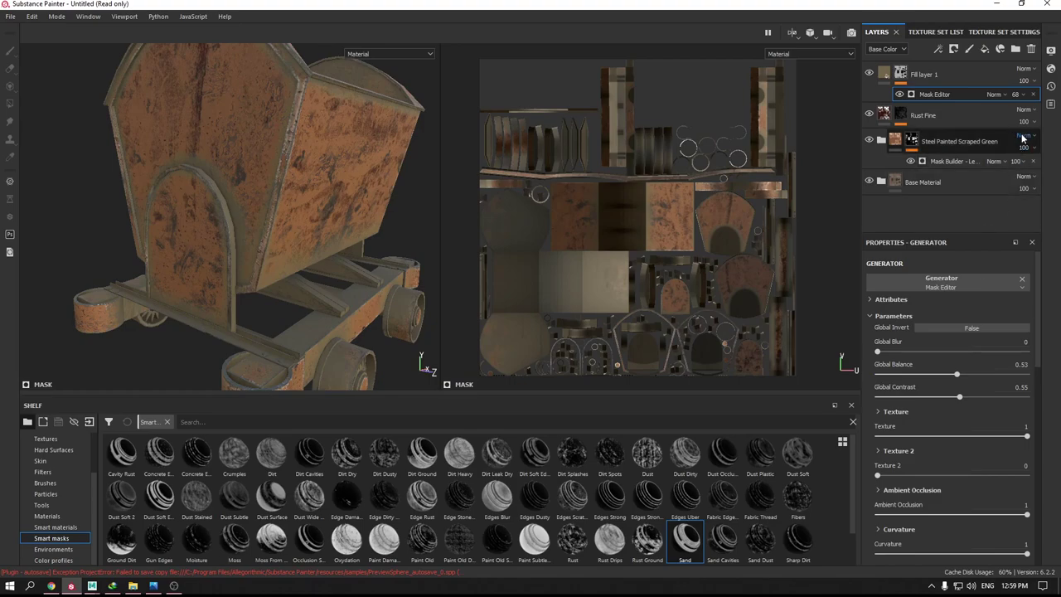
{"action": "left_click_drag", "start_coordinate": [1016, 94], "coordinate": [1018, 115]}
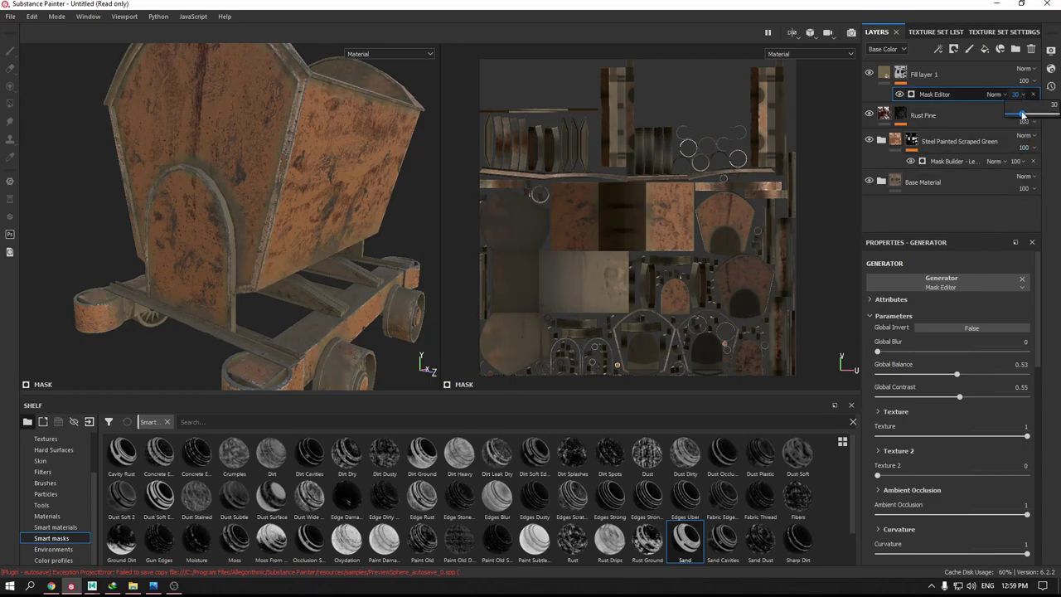
{"action": "left_click_drag", "start_coordinate": [345, 173], "coordinate": [317, 223], "text": "alt"}
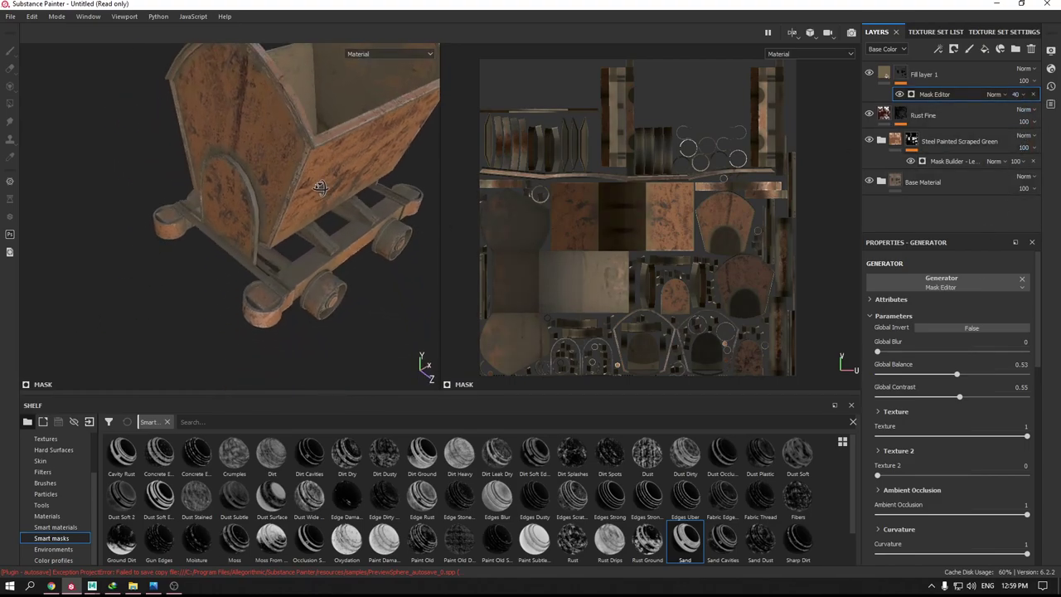
{"action": "left_click_drag", "start_coordinate": [320, 260], "coordinate": [299, 251], "text": "alt"}
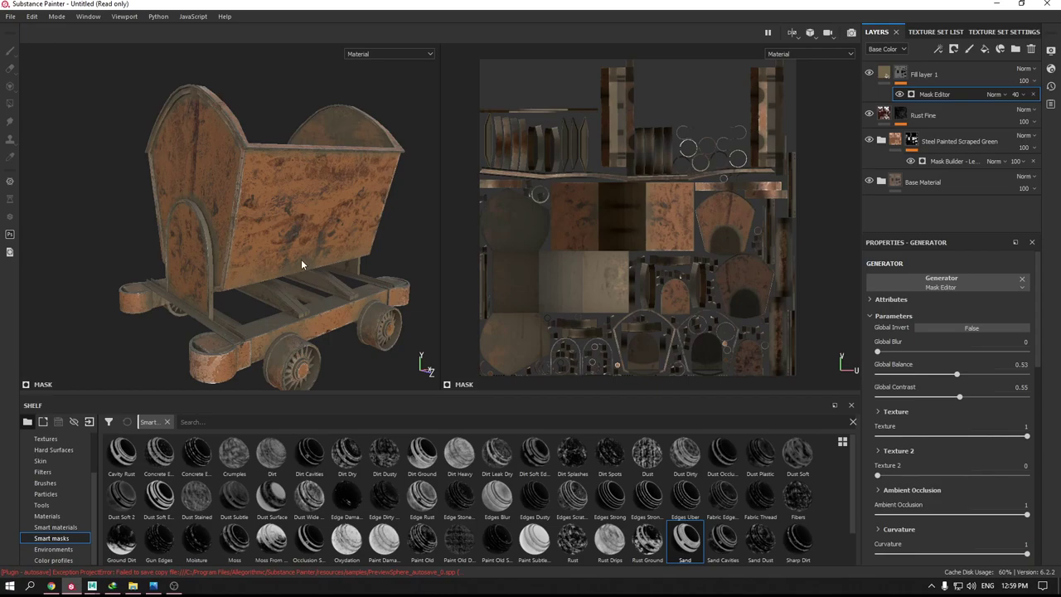
{"action": "left_click_drag", "start_coordinate": [380, 276], "coordinate": [384, 256], "text": "alt"}
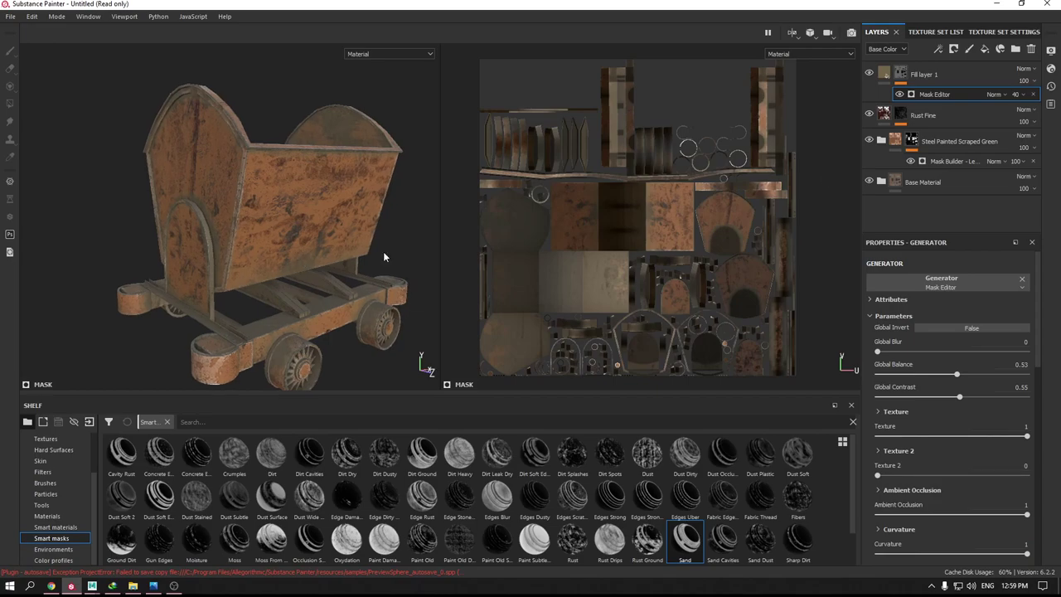
- Add a fill effect to Fill layer 1's mask using the Dirt generator as grayscale
{"action": "right_click", "coordinate": [930, 95]}
{"action": "left_click", "coordinate": [962, 128]}
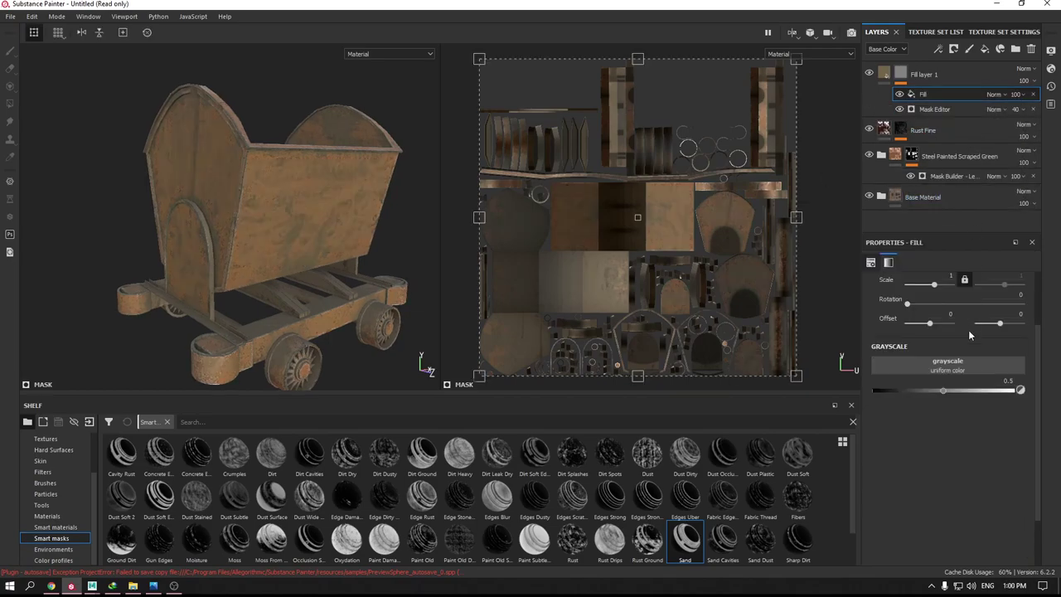
{"action": "left_click", "coordinate": [959, 364]}
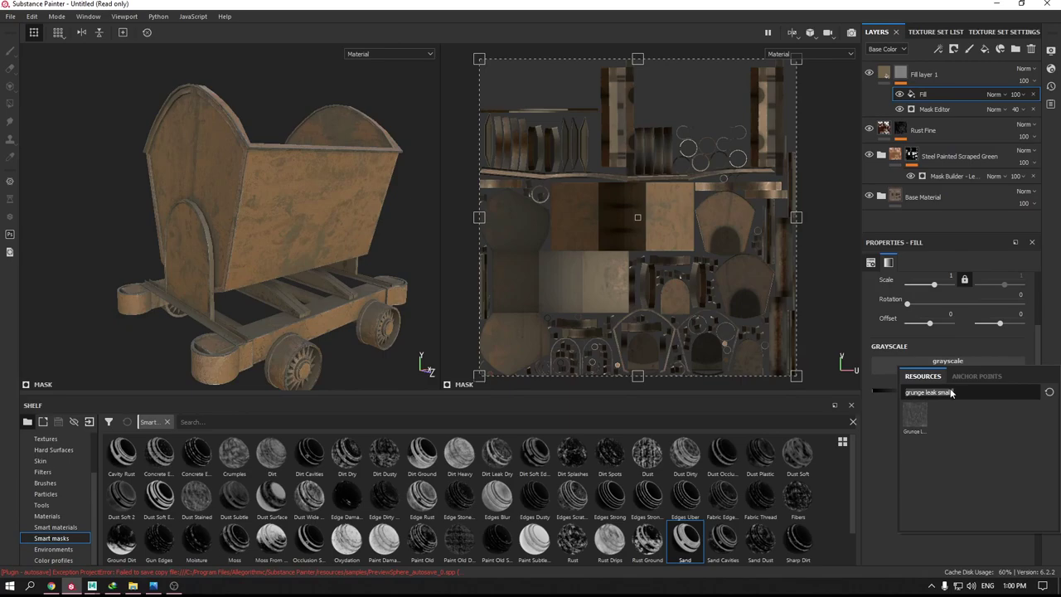
{"action": "type", "text": "dirt"}
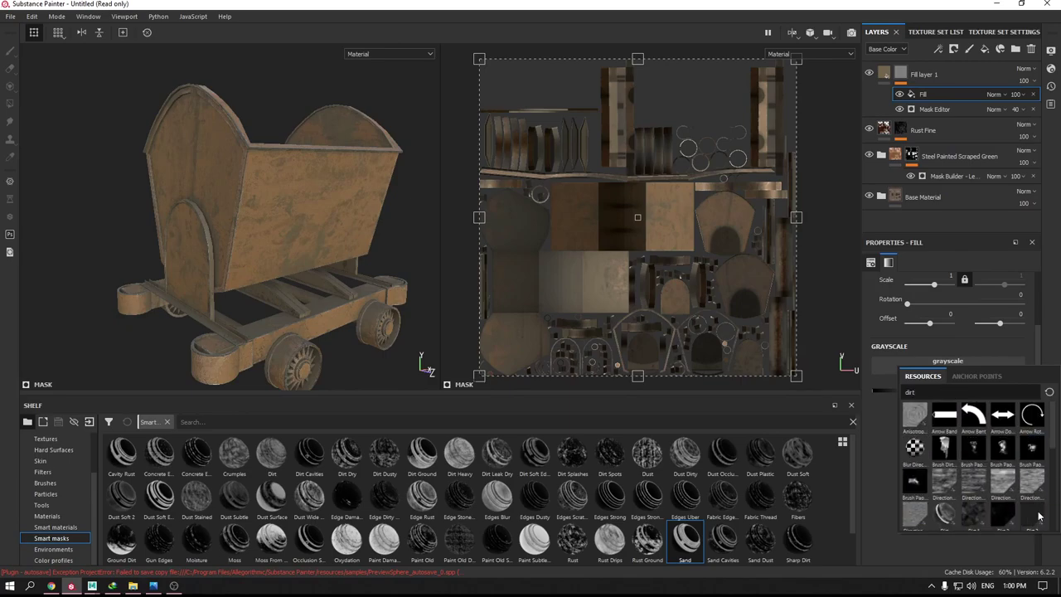
{"action": "scroll", "coordinate": [1031, 514], "scroll_direction": "down", "scroll_amount": 3}
{"action": "scroll", "coordinate": [976, 487], "scroll_direction": "up", "scroll_amount": 5}
{"action": "mouse_move", "coordinate": [944, 516]}
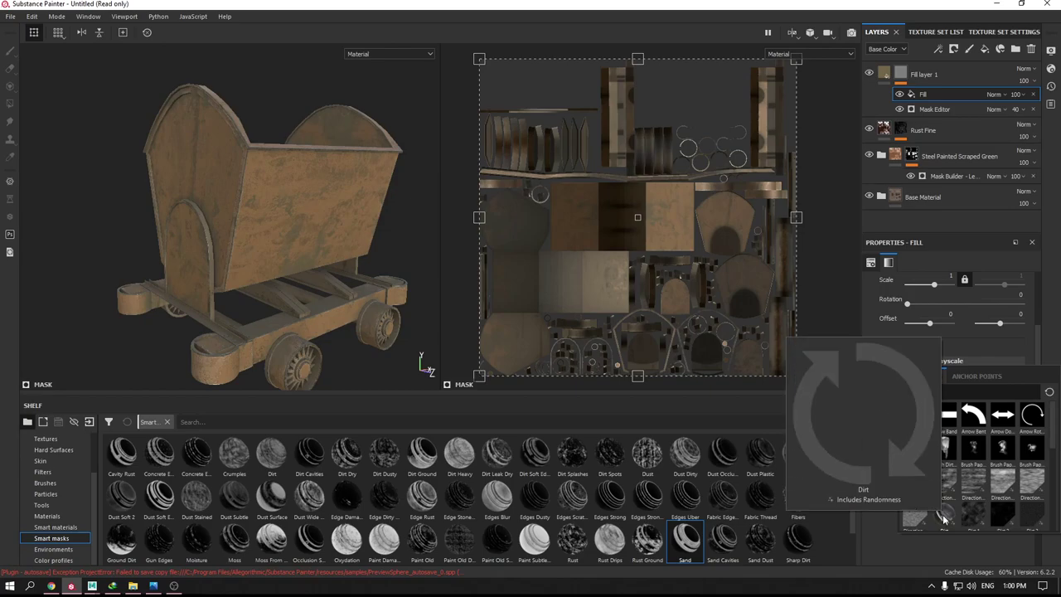
{"action": "left_click", "coordinate": [943, 519]}
- Set the Dirt fill effect's opacity to 50
{"action": "left_click_drag", "start_coordinate": [448, 348], "coordinate": [206, 177], "text": "alt"}
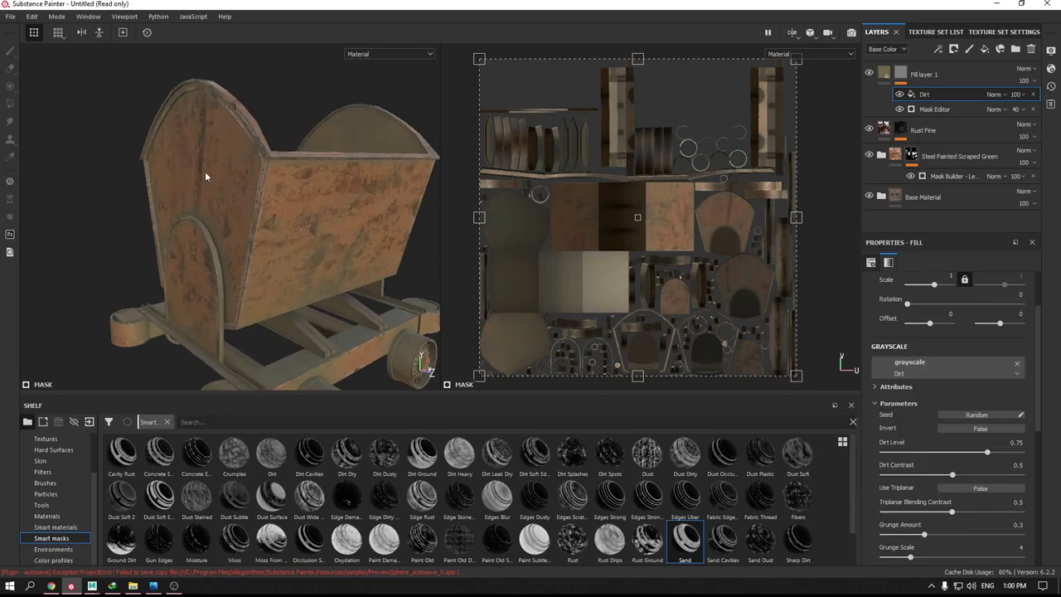
{"action": "left_click", "coordinate": [1015, 94]}
{"action": "left_click_drag", "start_coordinate": [1019, 108], "coordinate": [1021, 117]}
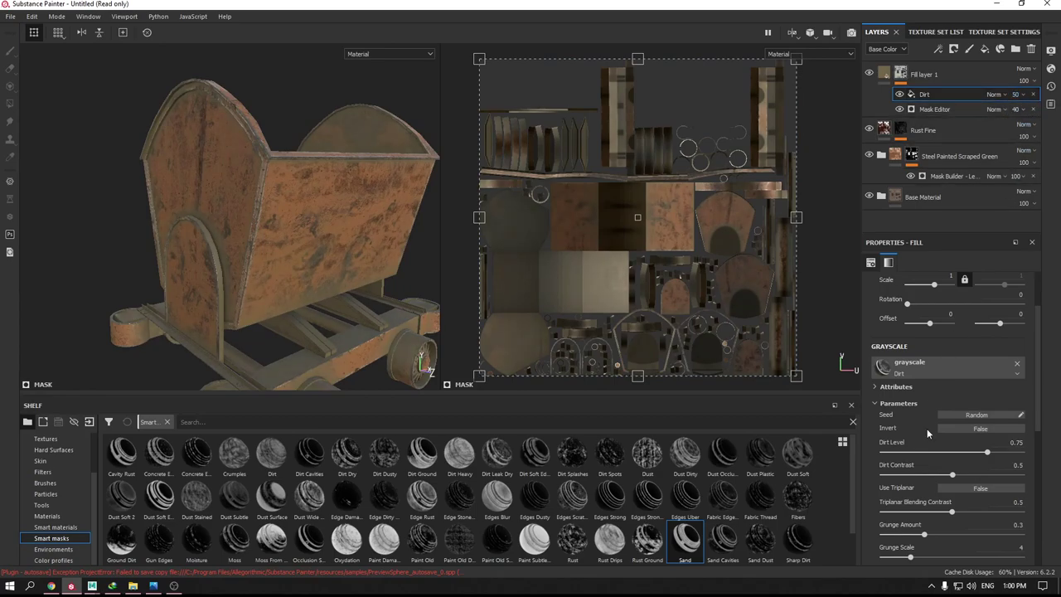
- Make Fill layer 1's base colour a darker, greyer brown
{"action": "left_click", "coordinate": [888, 73]}
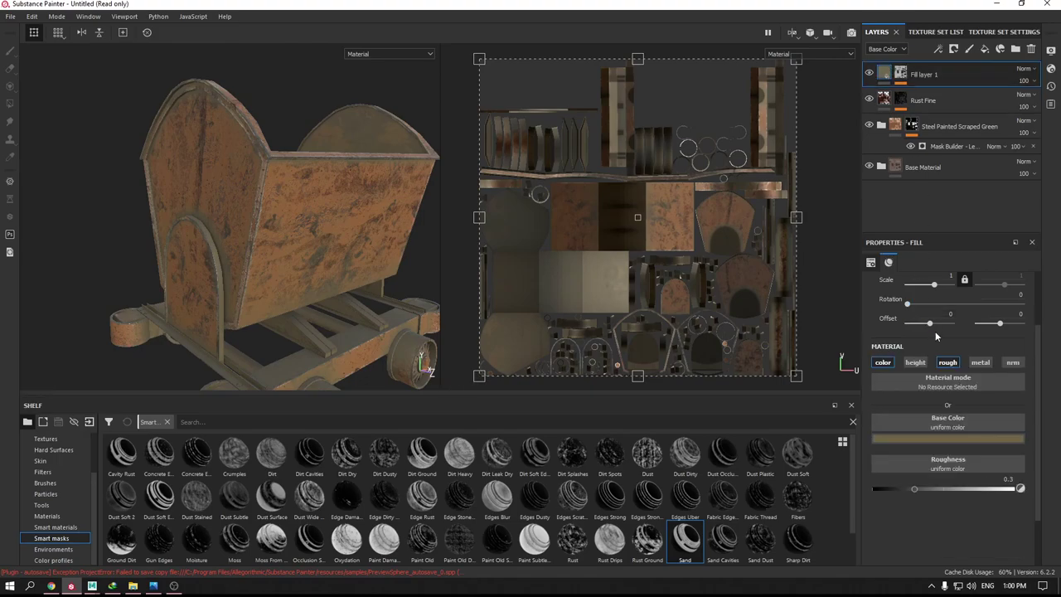
{"action": "left_click", "coordinate": [948, 421]}
{"action": "left_click_drag", "start_coordinate": [925, 506], "coordinate": [920, 517]}
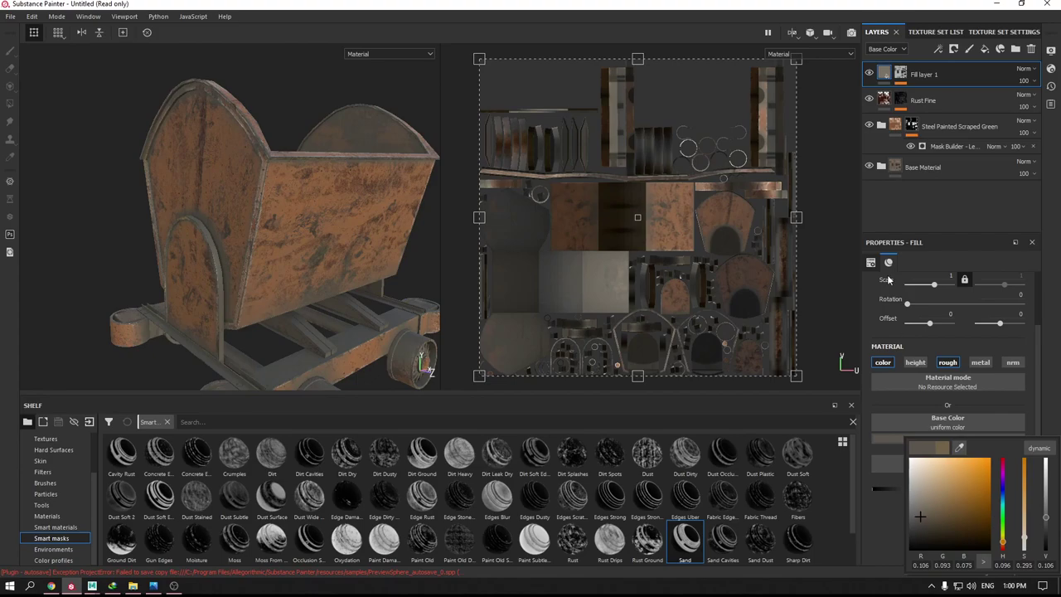
- Enable triplanar on the Dirt generator with Dirt Contrast 0.73 and Dirt Level 0.65
{"action": "left_click", "coordinate": [909, 73]}
{"action": "left_click", "coordinate": [924, 93]}
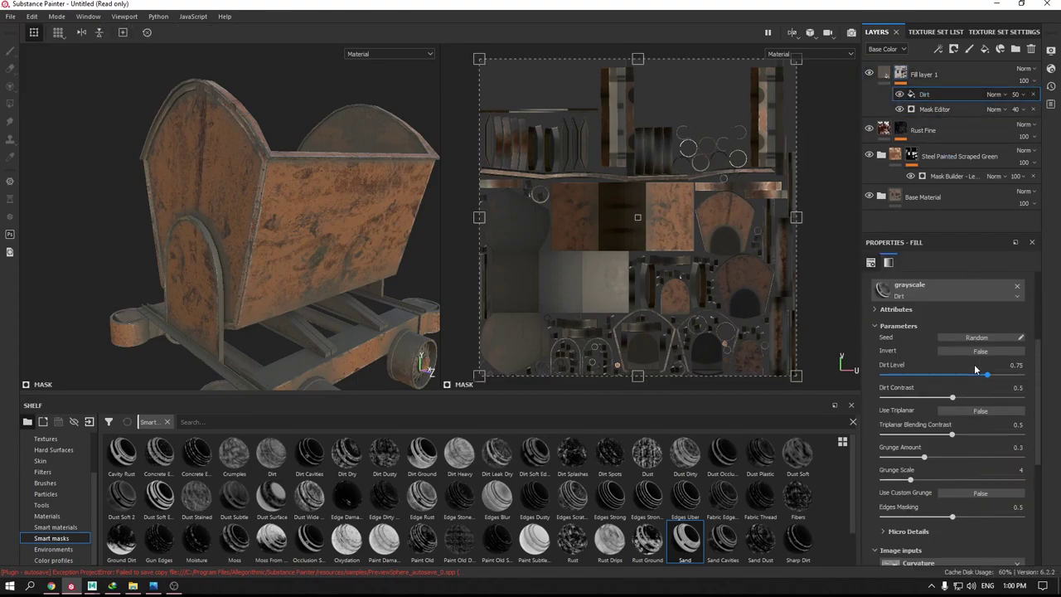
{"action": "left_click", "coordinate": [966, 413]}
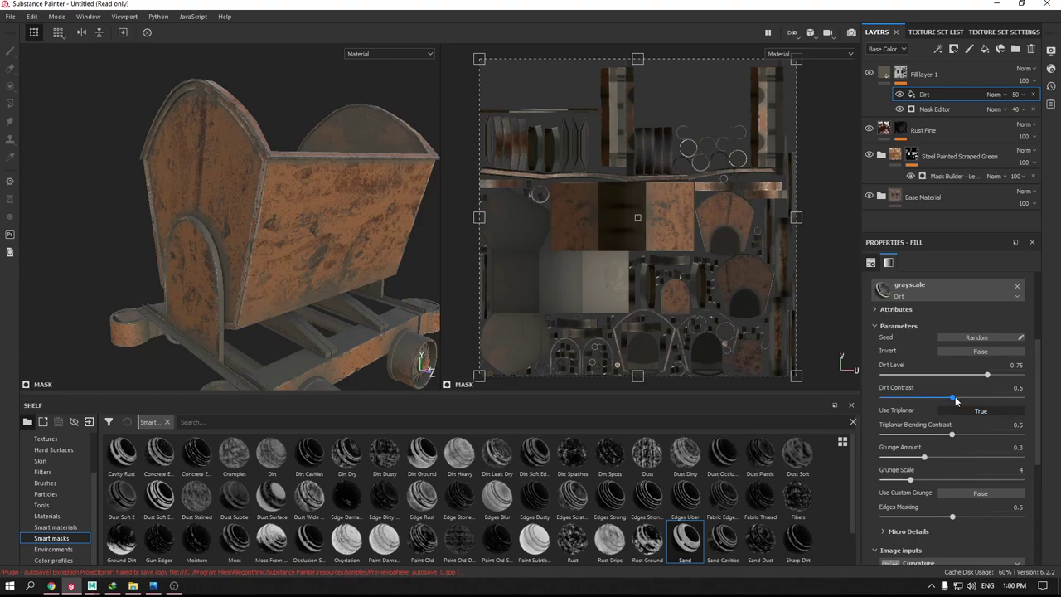
{"action": "mouse_move", "coordinate": [955, 397]}
{"action": "left_mouse_down"}
{"action": "mouse_move", "coordinate": [1001, 401]}
{"action": "mouse_move", "coordinate": [944, 379]}
{"action": "mouse_move", "coordinate": [1016, 382]}
{"action": "mouse_move", "coordinate": [986, 382]}
{"action": "left_mouse_up"}
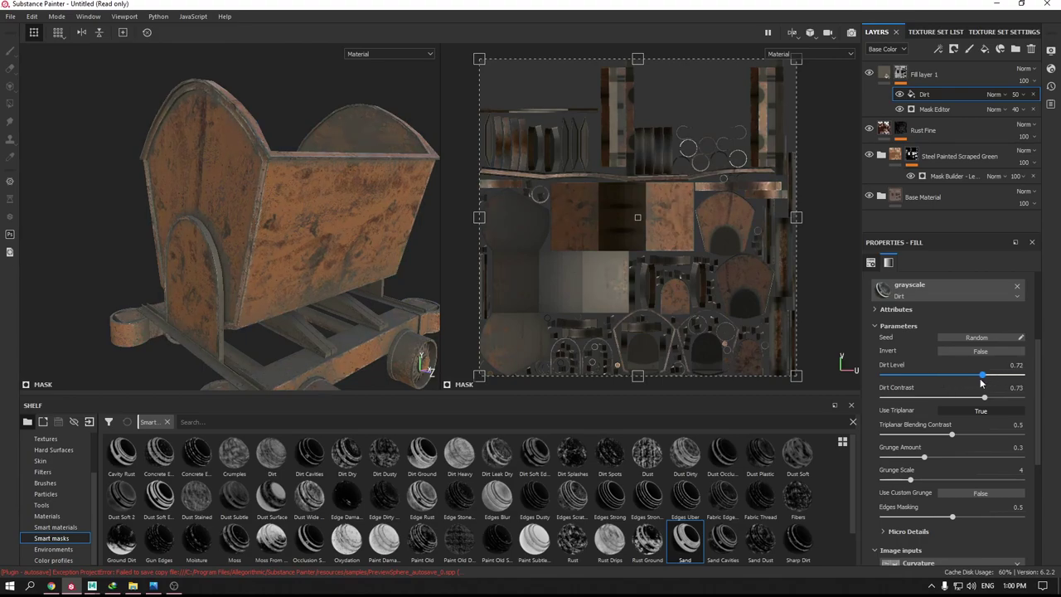
{"action": "mouse_move", "coordinate": [357, 207]}
{"action": "left_mouse_down", "text": "alt"}
{"action": "mouse_move", "coordinate": [296, 171]}
{"action": "mouse_move", "coordinate": [215, 166]}
{"action": "left_mouse_up", "text": "alt"}
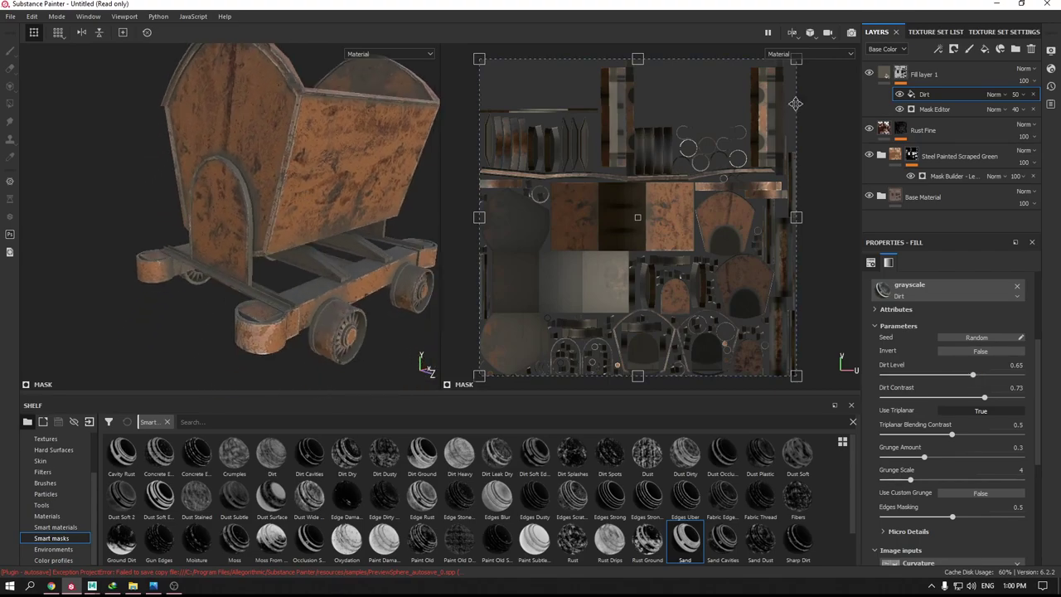
- Add a Paint effect above Dirt in Fill layer 1's mask
{"action": "right_click", "coordinate": [940, 98]}
{"action": "left_click", "coordinate": [965, 117]}
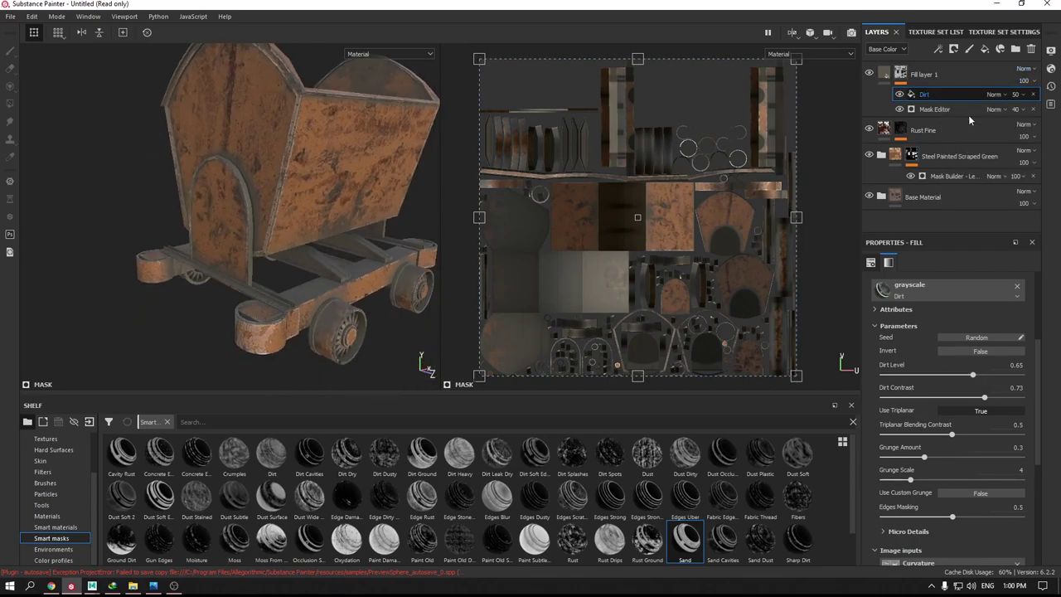
{"action": "scroll", "coordinate": [207, 248], "scroll_direction": "up", "scroll_amount": 3}
{"action": "scroll", "coordinate": [205, 257], "scroll_direction": "up", "scroll_amount": 2}
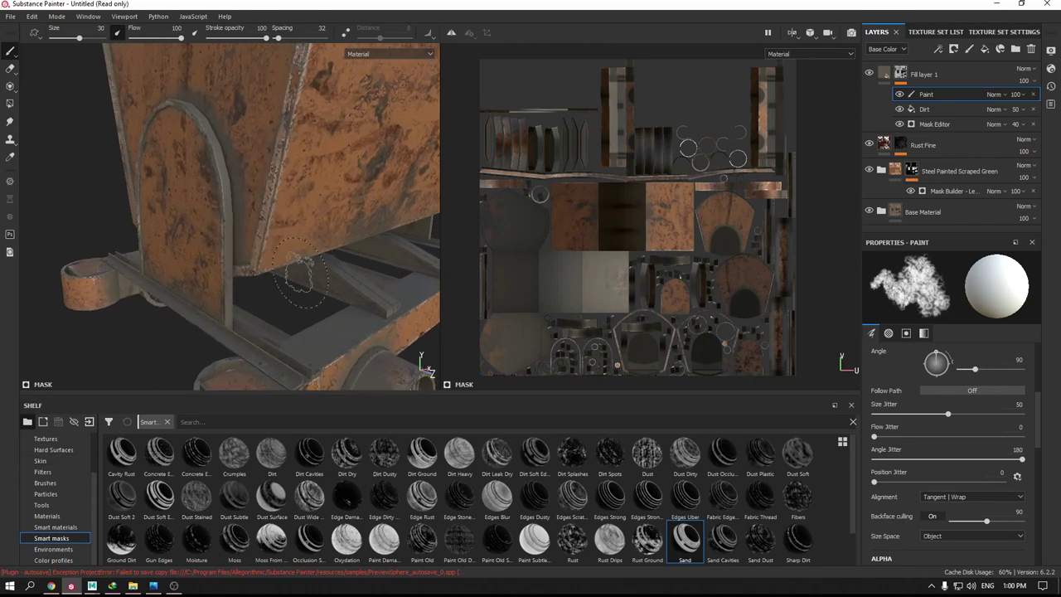
{"action": "scroll", "coordinate": [203, 265], "scroll_direction": "up", "scroll_amount": 3}
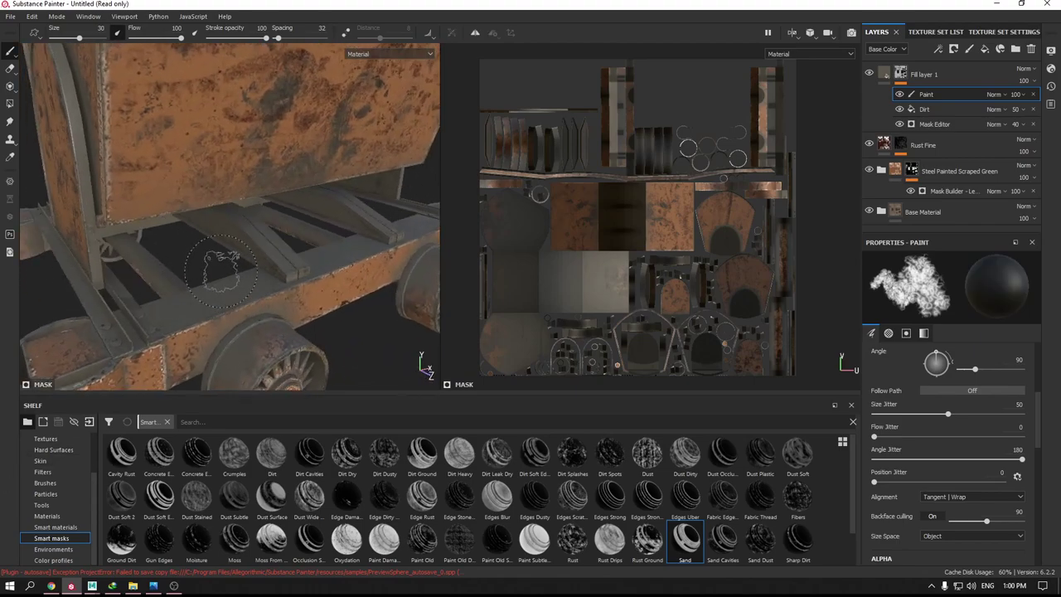
{"action": "right_click_drag", "start_coordinate": [208, 277], "coordinate": [212, 290], "text": "alt"}
{"action": "mouse_move", "coordinate": [212, 290]}
{"action": "left_mouse_down", "text": "alt"}
{"action": "mouse_move", "coordinate": [166, 308]}
{"action": "mouse_move", "coordinate": [183, 286]}
{"action": "left_mouse_up", "text": "alt"}
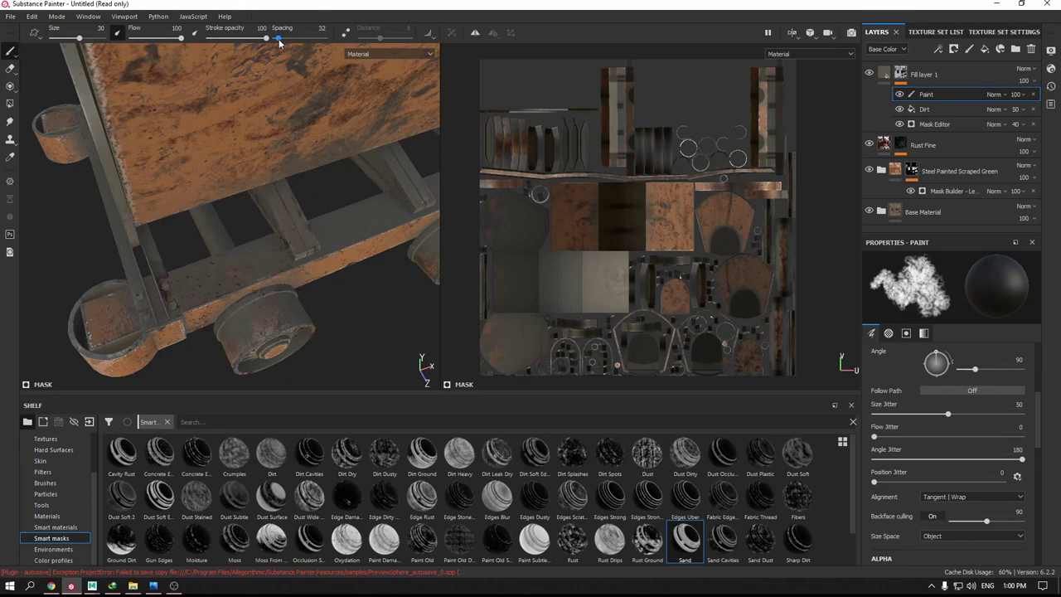
- Set brush Spacing to 5 and paint extra patches around the cart from several angles
{"action": "left_click_drag", "start_coordinate": [279, 44], "coordinate": [266, 39]}
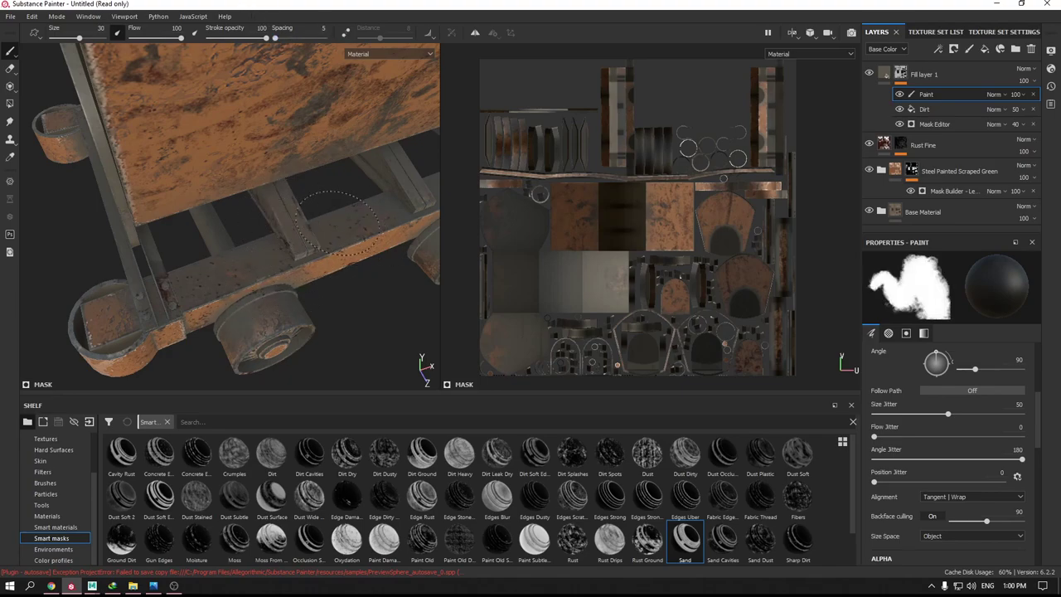
{"action": "left_click_drag", "start_coordinate": [217, 313], "coordinate": [249, 348], "text": "alt"}
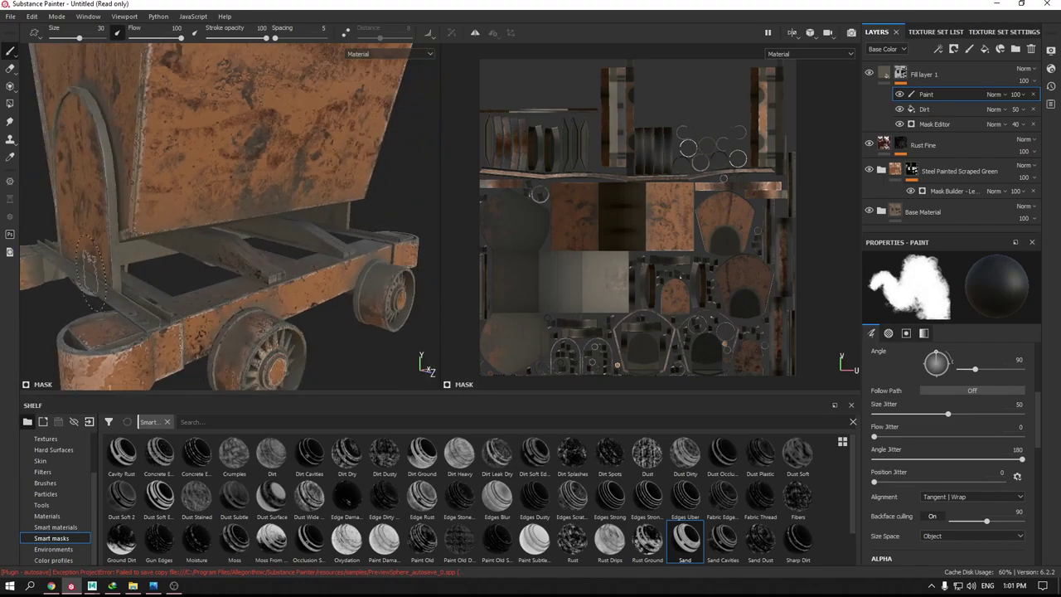
{"action": "left_click_drag", "start_coordinate": [135, 311], "coordinate": [284, 243], "text": "alt"}
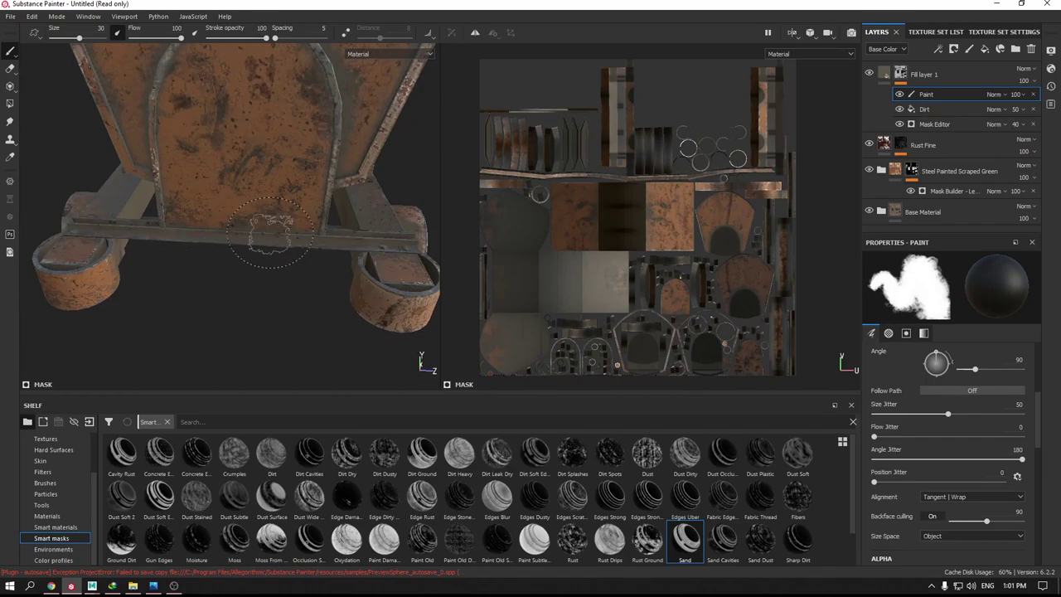
{"action": "mouse_move", "coordinate": [288, 241]}
{"action": "left_mouse_down", "text": "alt"}
{"action": "mouse_move", "coordinate": [116, 249]}
{"action": "mouse_move", "coordinate": [174, 290]}
{"action": "mouse_move", "coordinate": [105, 305]}
{"action": "left_mouse_up", "text": "alt"}
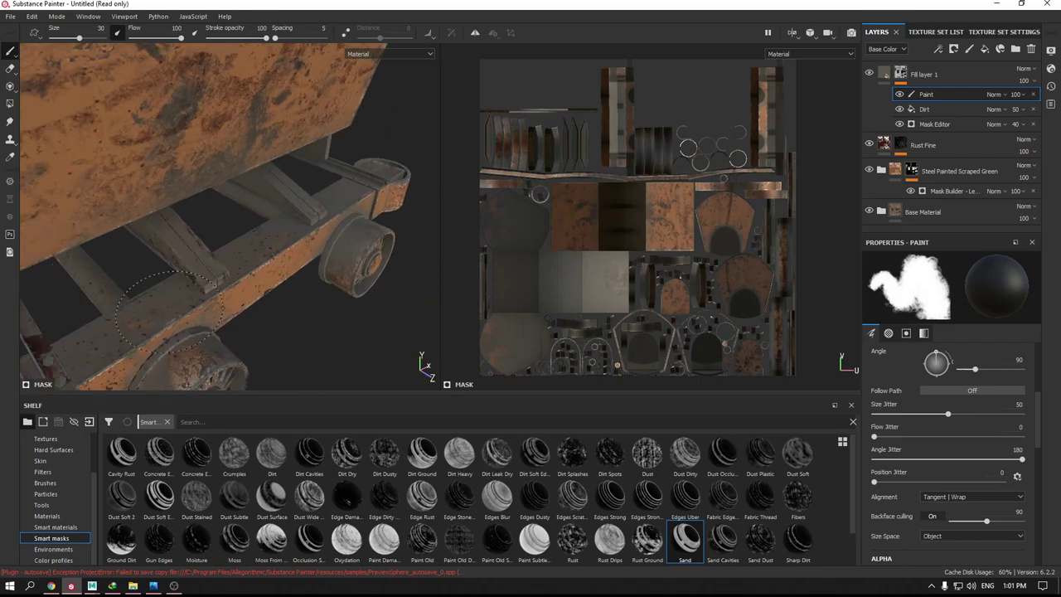
{"action": "left_click_drag", "start_coordinate": [170, 306], "coordinate": [277, 247], "text": "alt"}
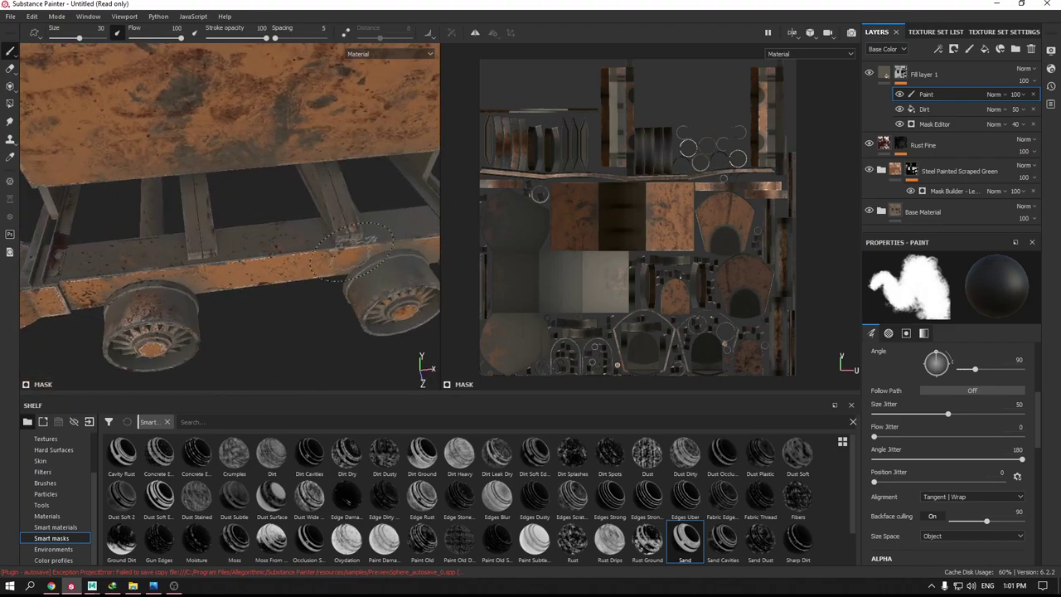
{"action": "mouse_move", "coordinate": [352, 251]}
{"action": "left_mouse_down", "text": "alt"}
{"action": "mouse_move", "coordinate": [329, 260]}
{"action": "mouse_move", "coordinate": [224, 237]}
{"action": "left_mouse_up", "text": "alt"}
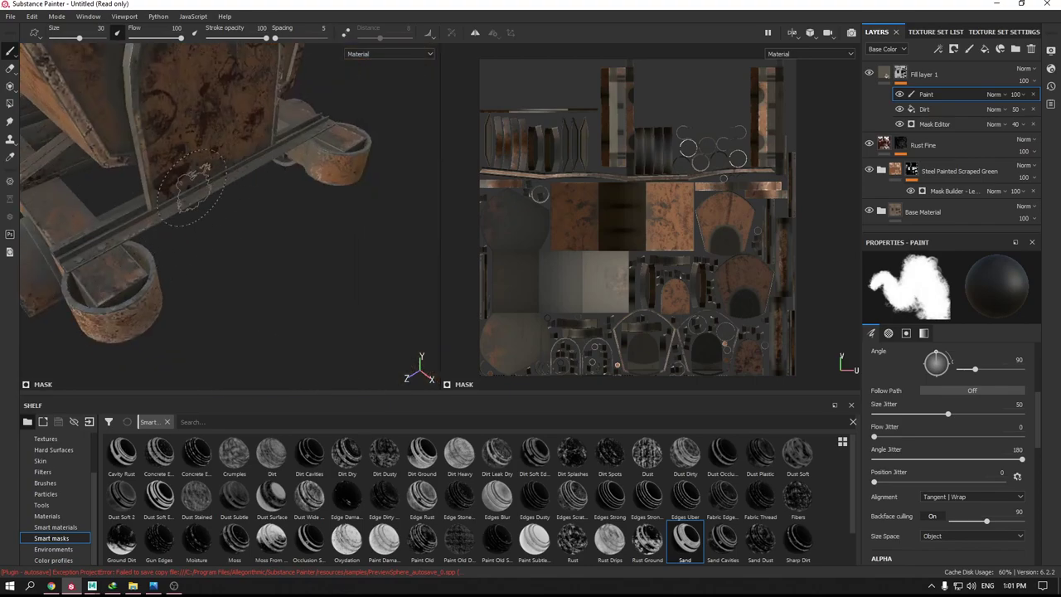
{"action": "mouse_move", "coordinate": [224, 177]}
{"action": "left_mouse_down", "text": "alt"}
{"action": "mouse_move", "coordinate": [221, 51]}
{"action": "mouse_move", "coordinate": [221, 220]}
{"action": "left_mouse_up", "text": "alt"}
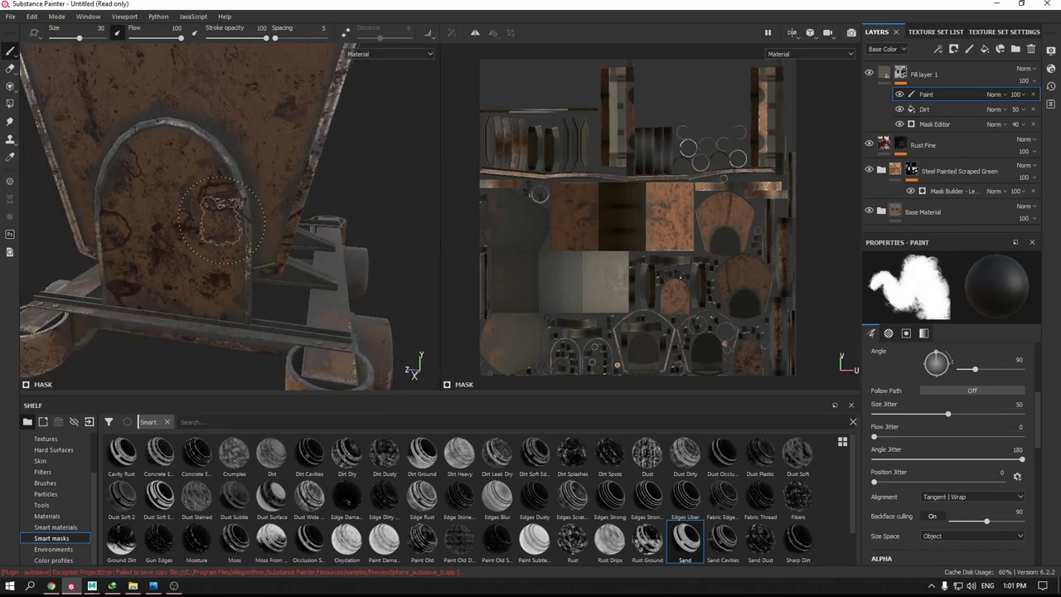
{"action": "left_click_drag", "start_coordinate": [331, 327], "coordinate": [93, 290], "text": "alt"}
{"action": "mouse_move", "coordinate": [348, 356]}
{"action": "left_mouse_down", "text": "alt"}
{"action": "mouse_move", "coordinate": [214, 297]}
{"action": "mouse_move", "coordinate": [301, 314]}
{"action": "mouse_move", "coordinate": [382, 234]}
{"action": "left_mouse_up", "text": "alt"}
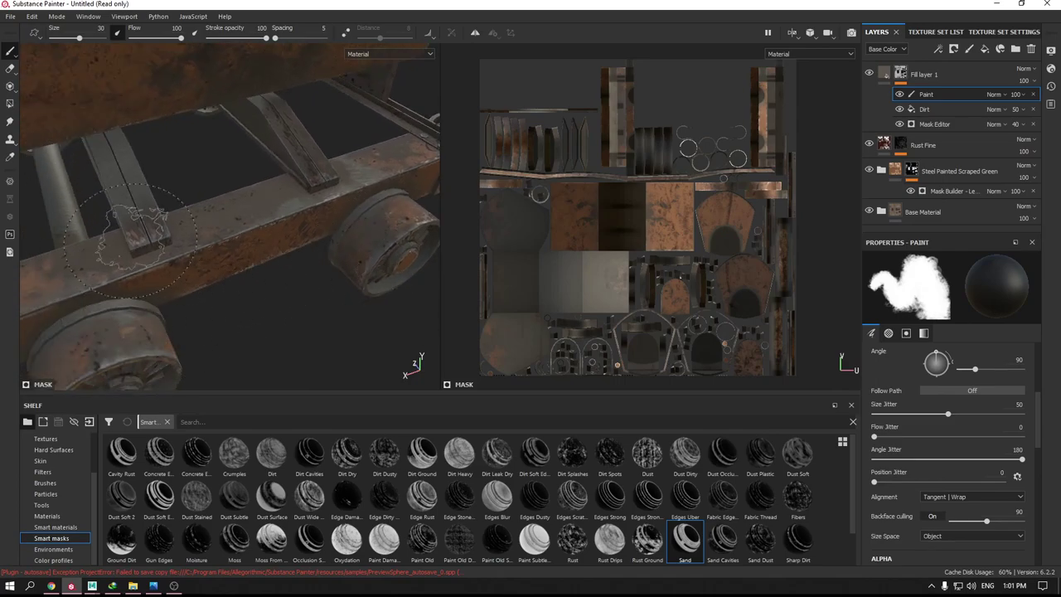
{"action": "mouse_move", "coordinate": [93, 161]}
{"action": "left_mouse_down", "text": "alt"}
{"action": "mouse_move", "coordinate": [66, 123]}
{"action": "mouse_move", "coordinate": [279, 236]}
{"action": "left_mouse_up", "text": "alt"}
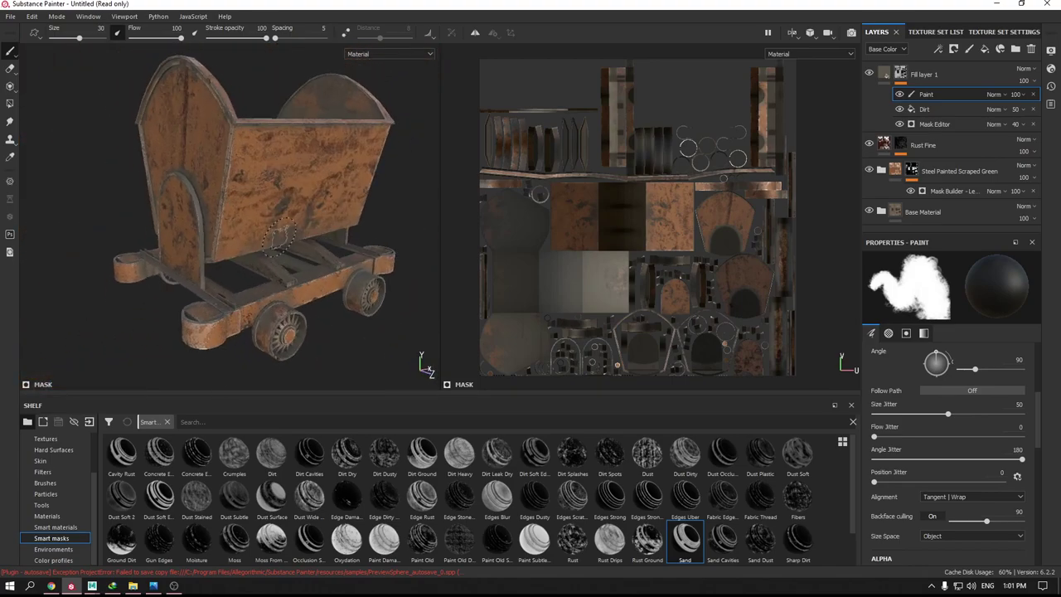
{"action": "left_click_drag", "start_coordinate": [279, 237], "coordinate": [214, 145], "text": "alt"}
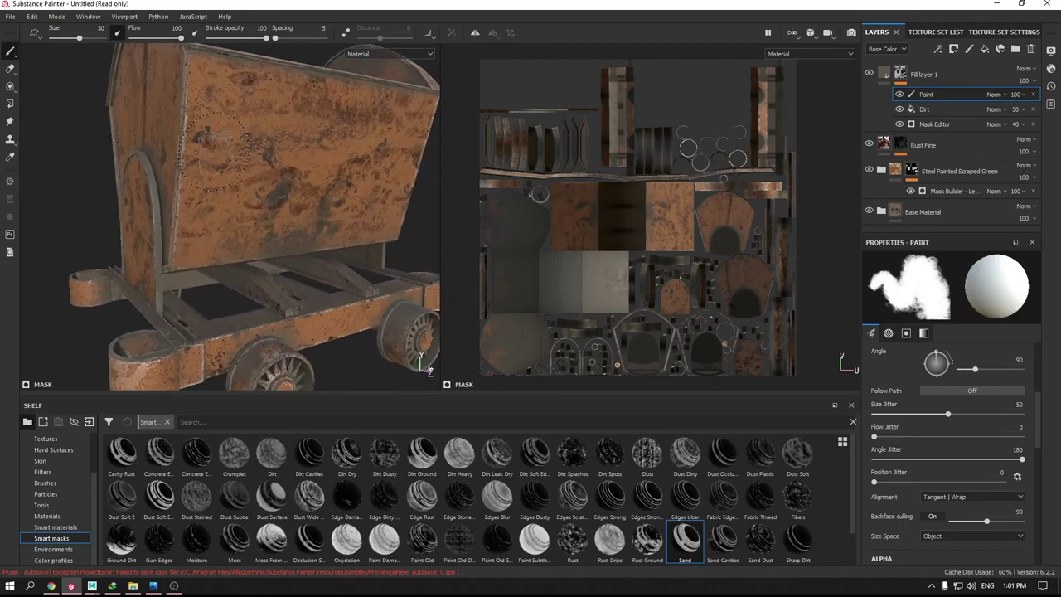
- Lower stroke opacity to 32 and paint softer patches on the bucket's centre and end
{"action": "left_click_drag", "start_coordinate": [196, 89], "coordinate": [263, 173]}
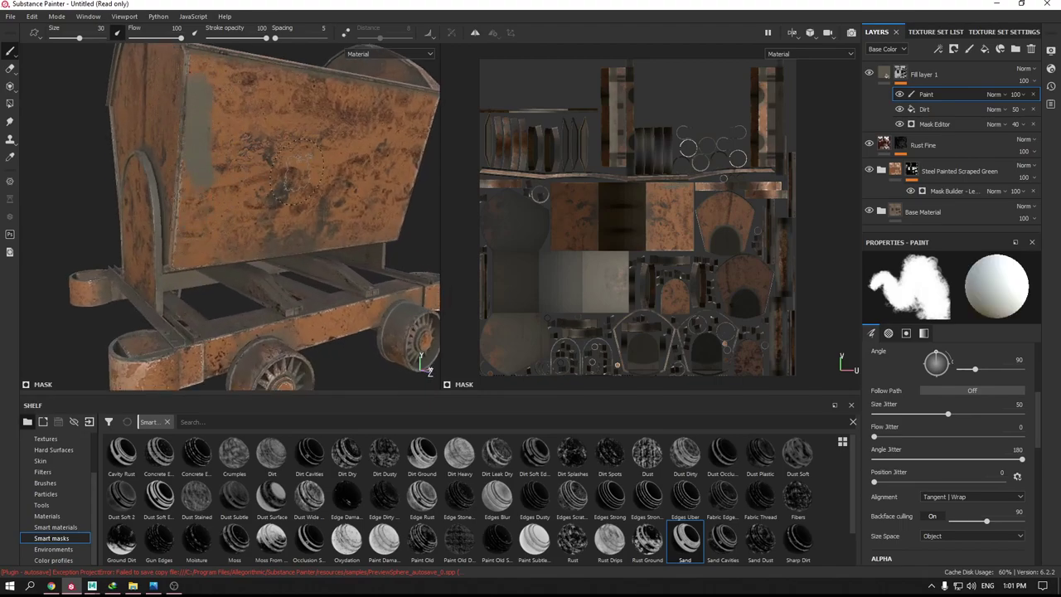
{"action": "left_click_drag", "start_coordinate": [236, 40], "coordinate": [228, 43]}
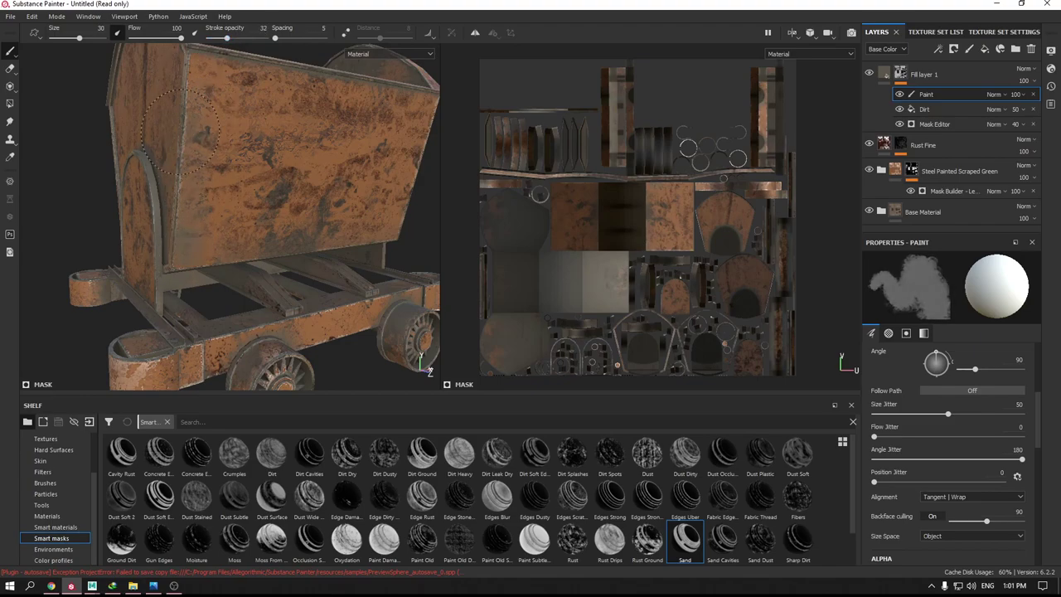
{"action": "mouse_move", "coordinate": [186, 228]}
{"action": "left_mouse_down", "text": "alt"}
{"action": "mouse_move", "coordinate": [251, 245]}
{"action": "mouse_move", "coordinate": [188, 165]}
{"action": "left_mouse_up", "text": "alt"}
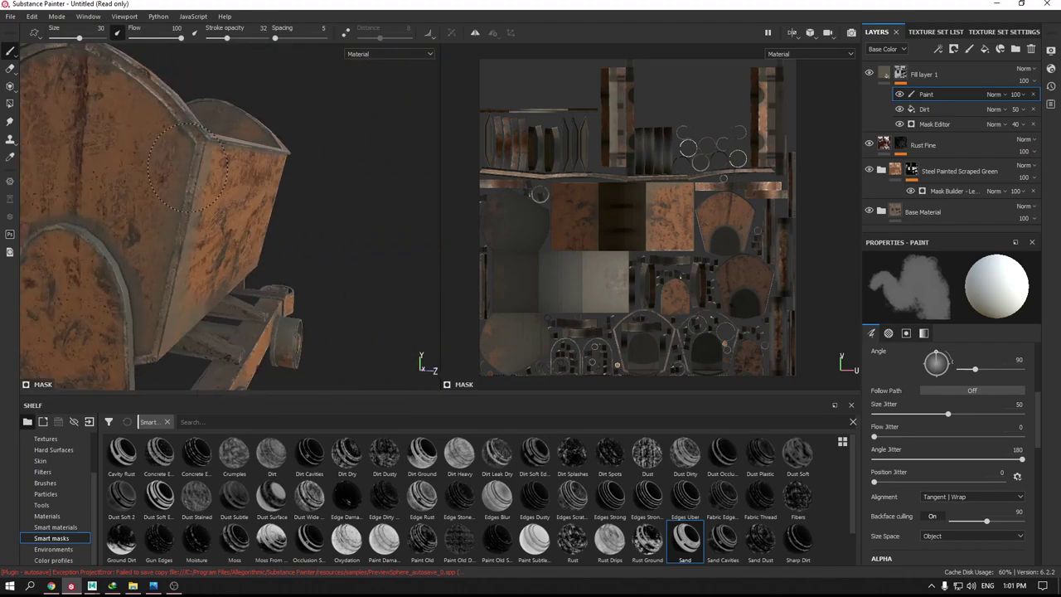
{"action": "mouse_move", "coordinate": [148, 110]}
{"action": "left_mouse_down", "text": "alt"}
{"action": "mouse_move", "coordinate": [284, 286]}
{"action": "mouse_move", "coordinate": [194, 241]}
{"action": "left_mouse_up", "text": "alt"}
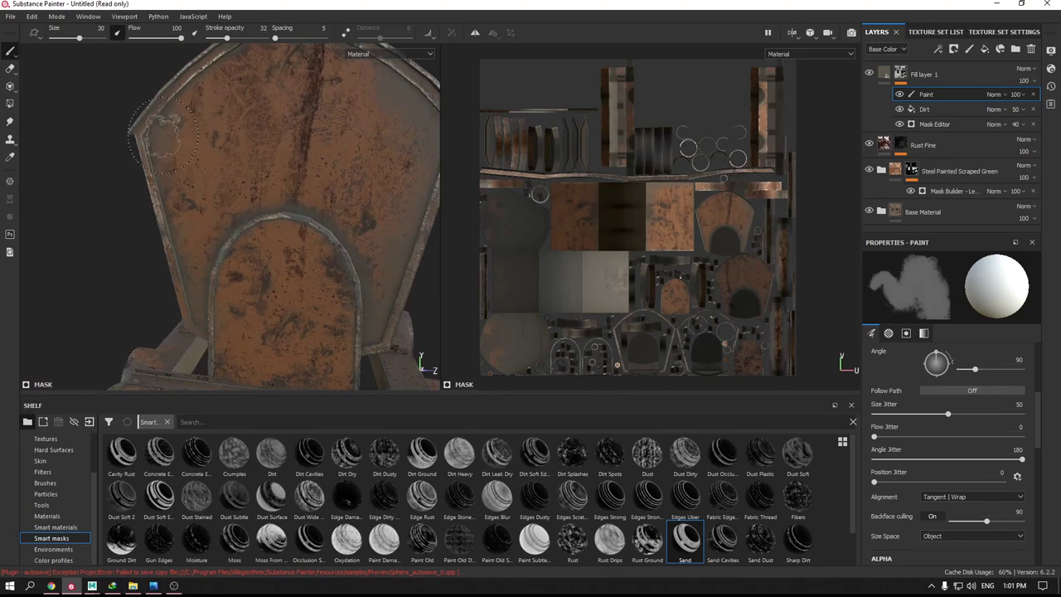
{"action": "right_click_drag", "start_coordinate": [182, 125], "coordinate": [193, 204], "text": "alt"}
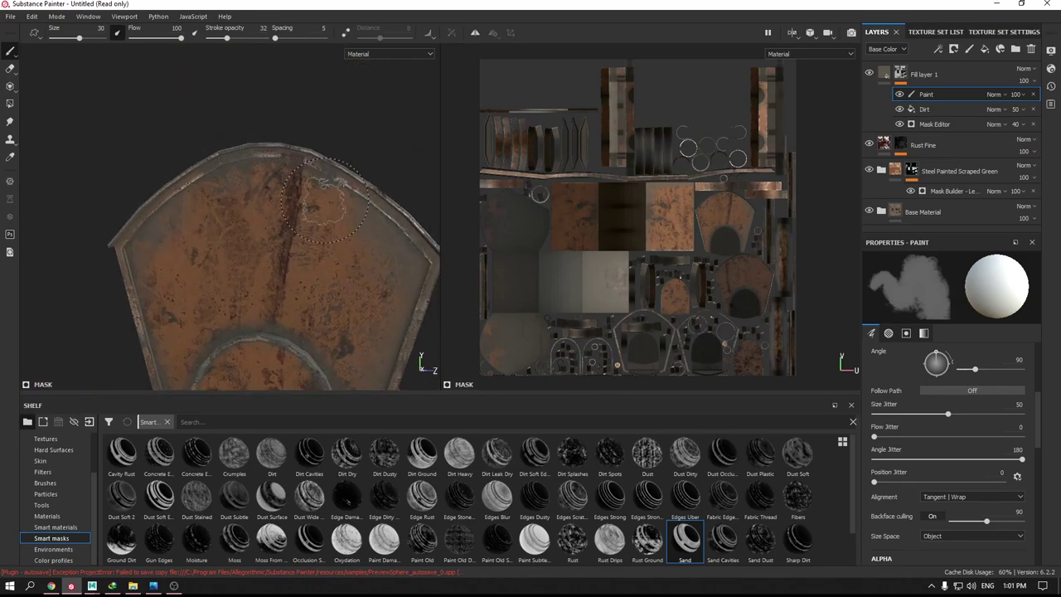
- Paint further low-opacity patches along the bucket's long side, base and frame
{"action": "mouse_move", "coordinate": [323, 183]}
{"action": "left_mouse_down", "text": "alt"}
{"action": "mouse_move", "coordinate": [203, 239]}
{"action": "mouse_move", "coordinate": [124, 207]}
{"action": "left_mouse_up", "text": "alt"}
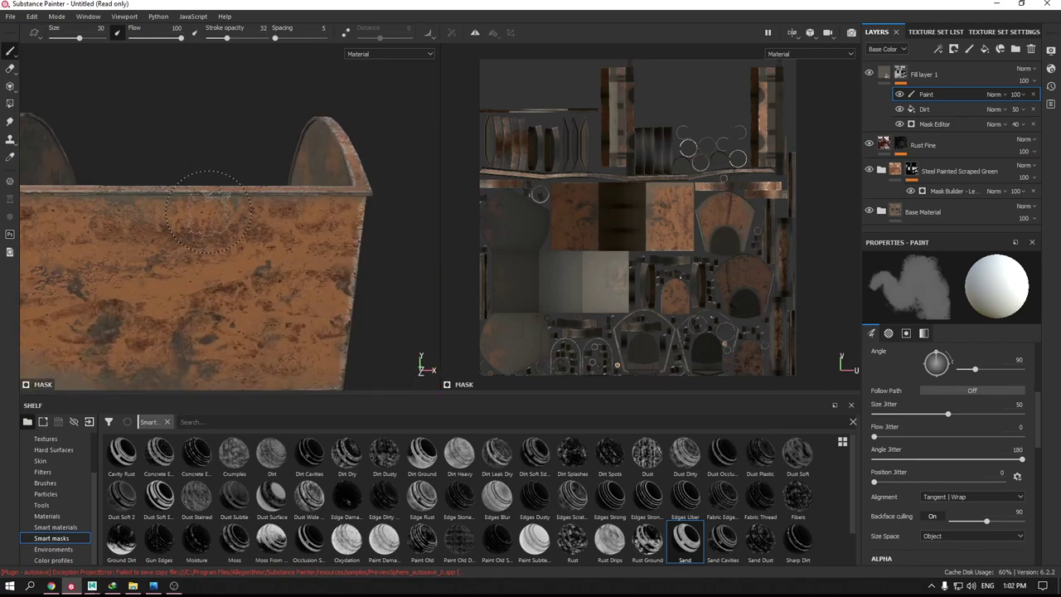
{"action": "right_click_drag", "start_coordinate": [124, 207], "coordinate": [70, 166], "text": "alt"}
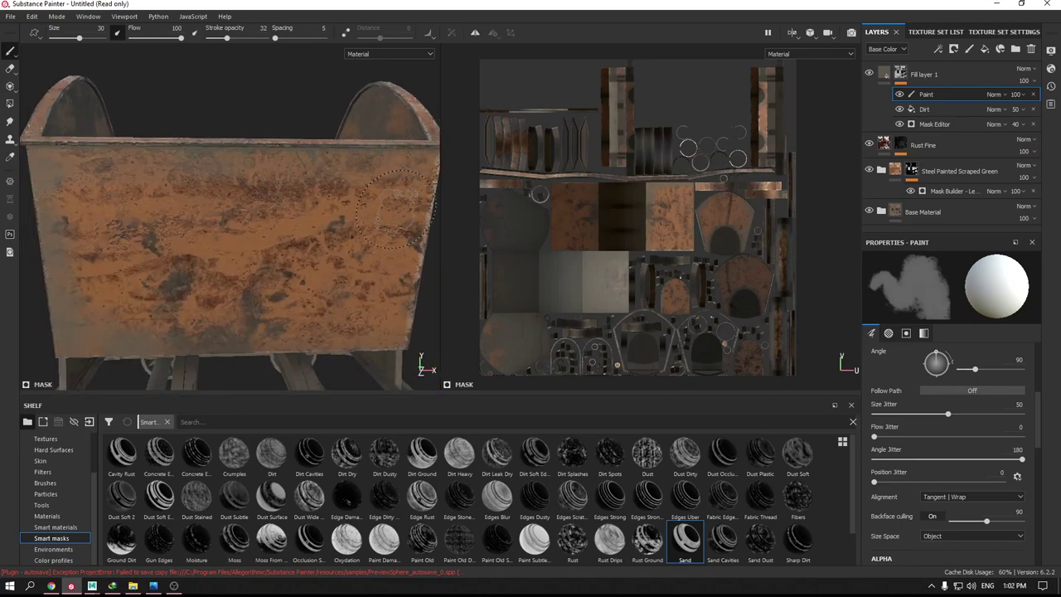
{"action": "left_click_drag", "start_coordinate": [377, 186], "coordinate": [373, 190], "text": "alt"}
{"action": "scroll", "coordinate": [912, 485], "scroll_direction": "down", "scroll_amount": 3}
{"action": "scroll", "coordinate": [933, 485], "scroll_direction": "up", "scroll_amount": 3}
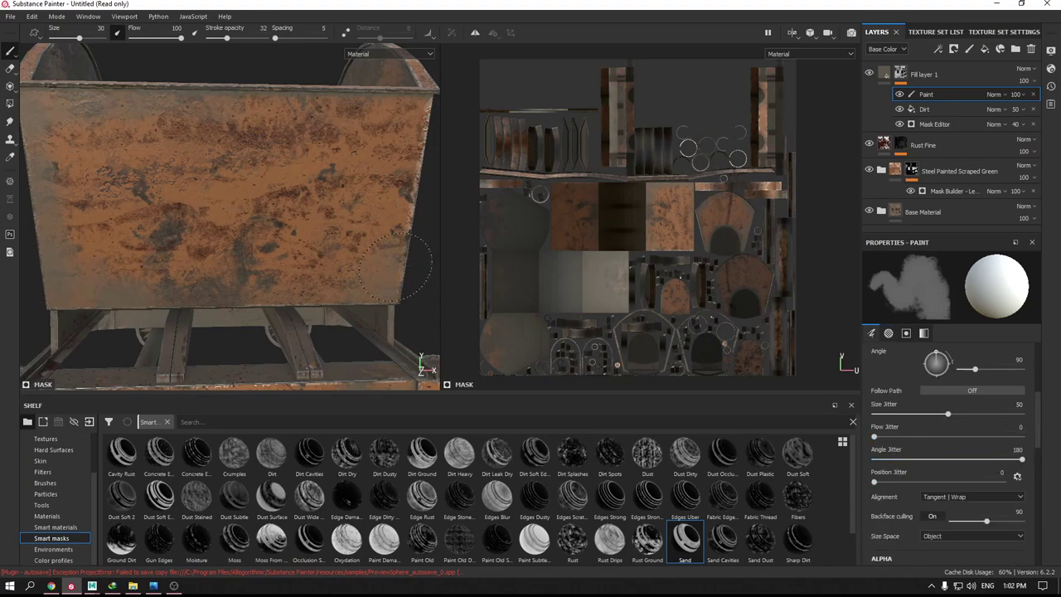
{"action": "left_click_drag", "start_coordinate": [395, 265], "coordinate": [291, 299], "text": "alt"}
{"action": "scroll", "coordinate": [292, 299], "scroll_direction": "up", "scroll_amount": 2}
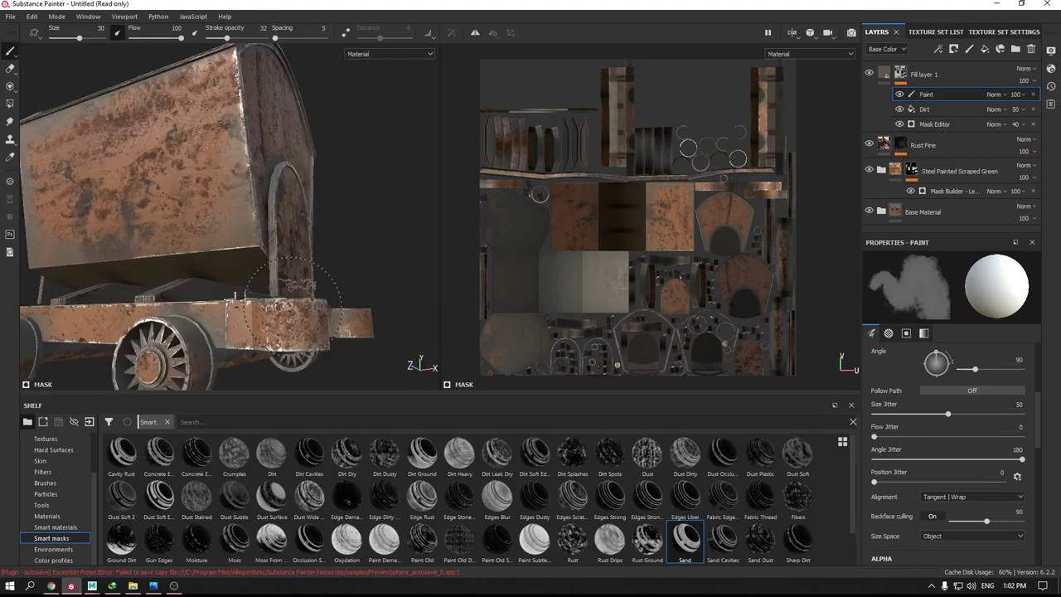
{"action": "mouse_move", "coordinate": [291, 290]}
{"action": "left_mouse_down", "text": "alt"}
{"action": "mouse_move", "coordinate": [301, 281]}
{"action": "mouse_move", "coordinate": [260, 287]}
{"action": "mouse_move", "coordinate": [241, 249]}
{"action": "mouse_move", "coordinate": [235, 261]}
{"action": "left_mouse_up", "text": "alt"}
{"action": "scroll", "coordinate": [240, 248], "scroll_direction": "down", "scroll_amount": 3}
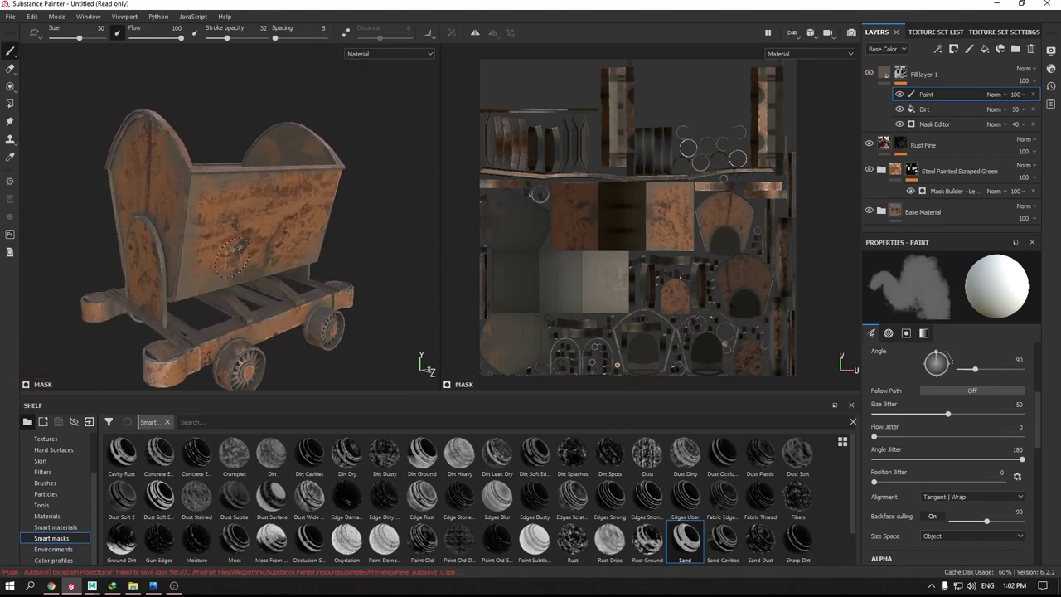
- Add Fill layer 2 with color, rough, metal and nrm off, and height about -0.15
{"action": "left_click", "coordinate": [953, 75]}
{"action": "left_click", "coordinate": [985, 50]}
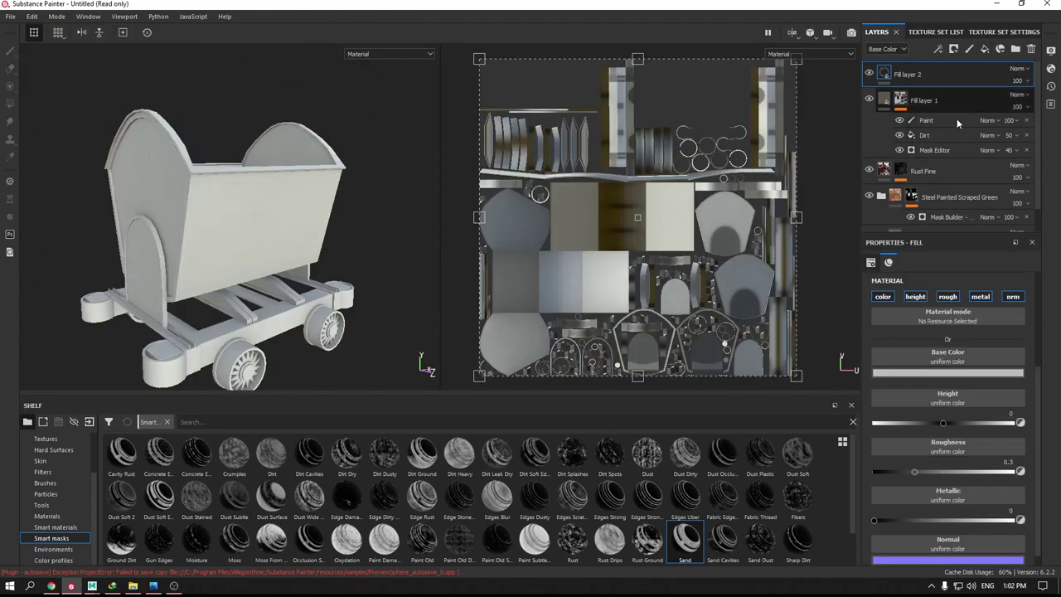
{"action": "left_click", "coordinate": [882, 437]}
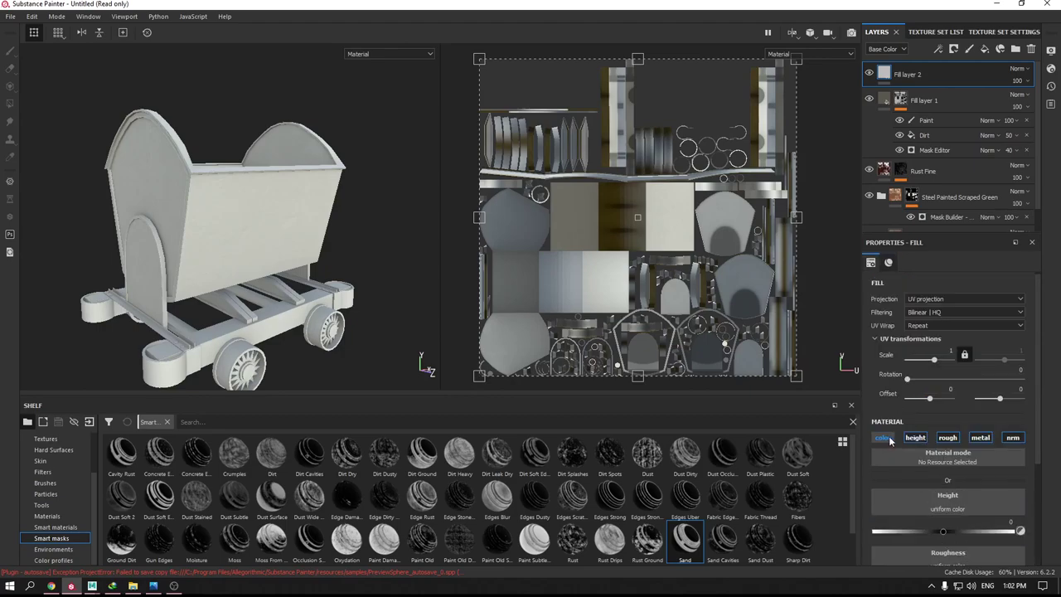
{"action": "left_click", "coordinate": [947, 437]}
{"action": "left_click", "coordinate": [981, 437]}
{"action": "left_click", "coordinate": [1013, 438]}
{"action": "scroll", "coordinate": [1019, 463], "scroll_direction": "down", "scroll_amount": 2}
{"action": "scroll", "coordinate": [1018, 461], "scroll_direction": "down", "scroll_amount": 2}
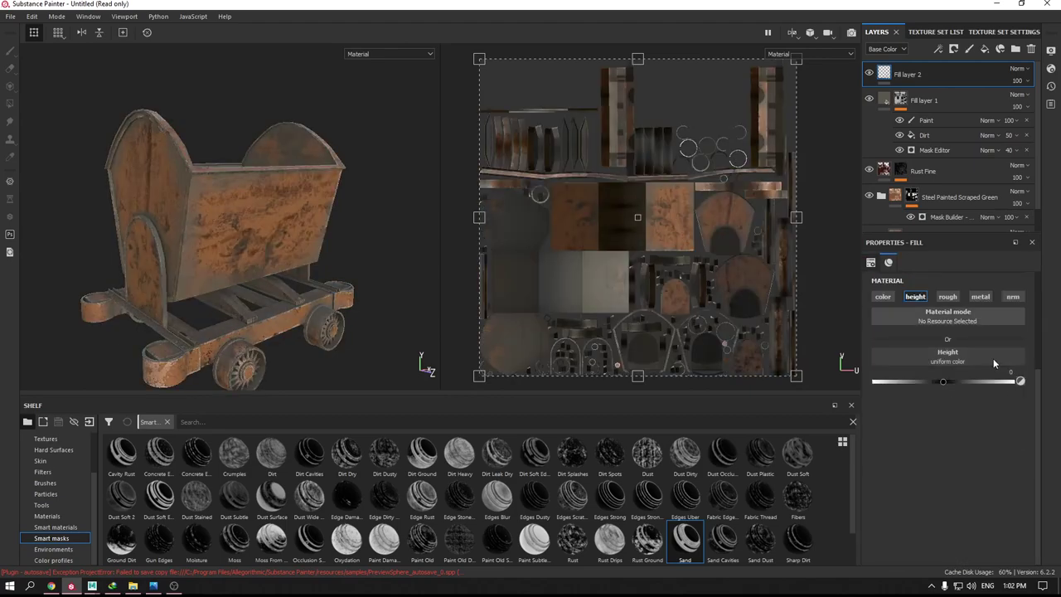
{"action": "left_click_drag", "start_coordinate": [1011, 386], "coordinate": [931, 388]}
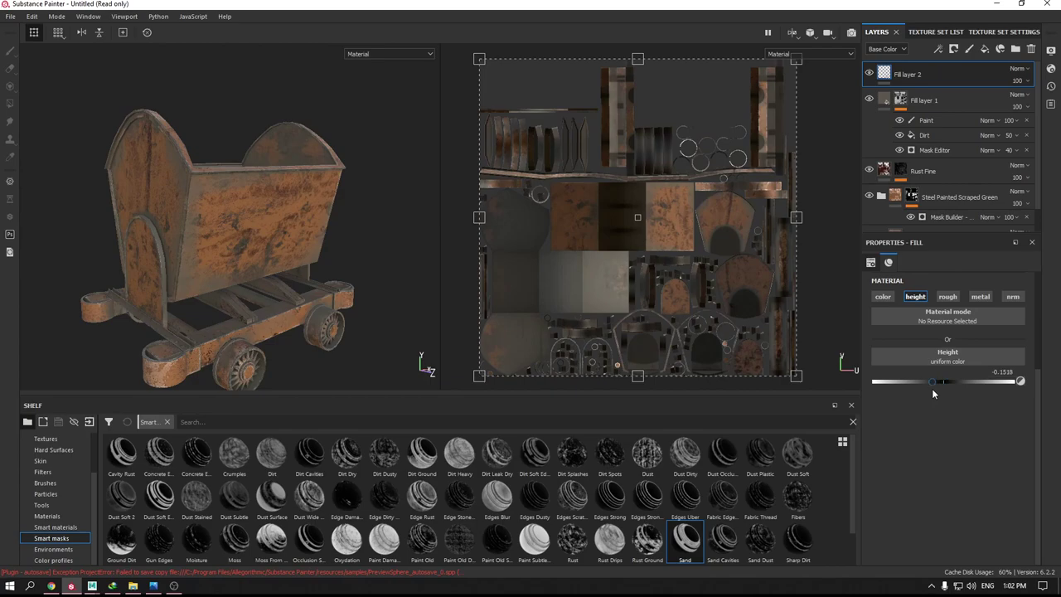
- Give Fill layer 2 a black mask containing a fill effect
{"action": "right_click", "coordinate": [905, 75]}
{"action": "left_click", "coordinate": [951, 95]}
{"action": "right_click", "coordinate": [941, 73]}
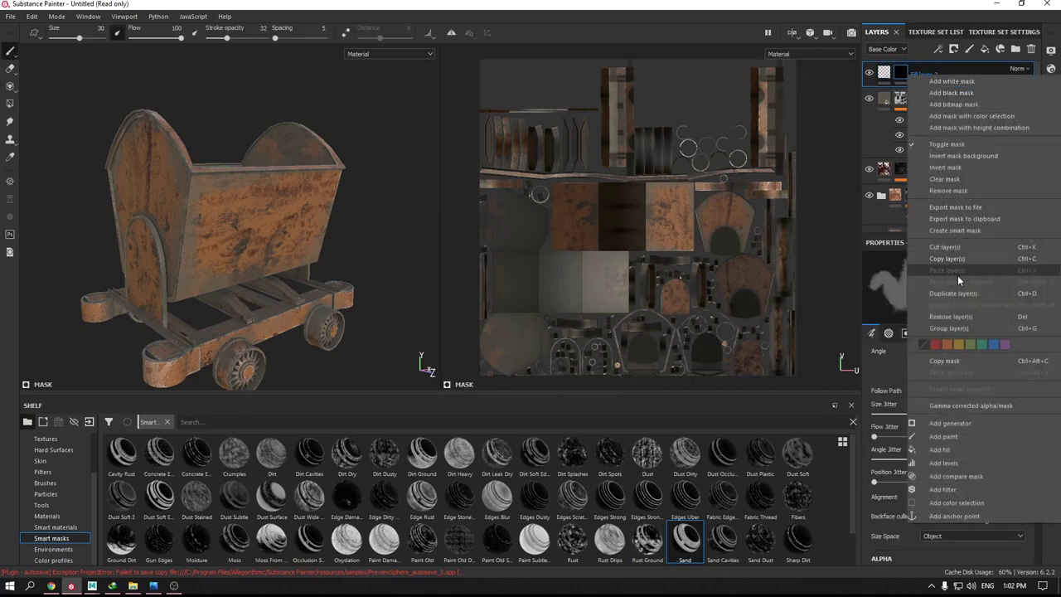
{"action": "left_click", "coordinate": [954, 447]}
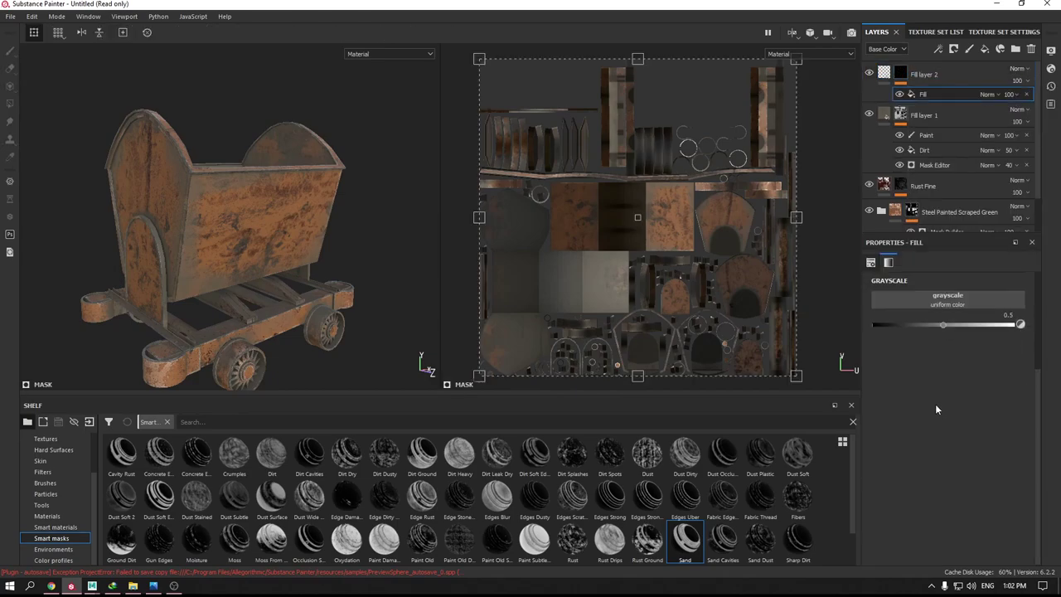
- Use Grunge Scratches Rough as the mask fill's grayscale with Tri-planar projection
{"action": "left_click", "coordinate": [952, 304]}
{"action": "type", "text": "dirt"}
{"action": "key", "text": "BackSpace"}
{"action": "key", "text": "BackSpace"}
{"action": "key", "text": "BackSpace"}
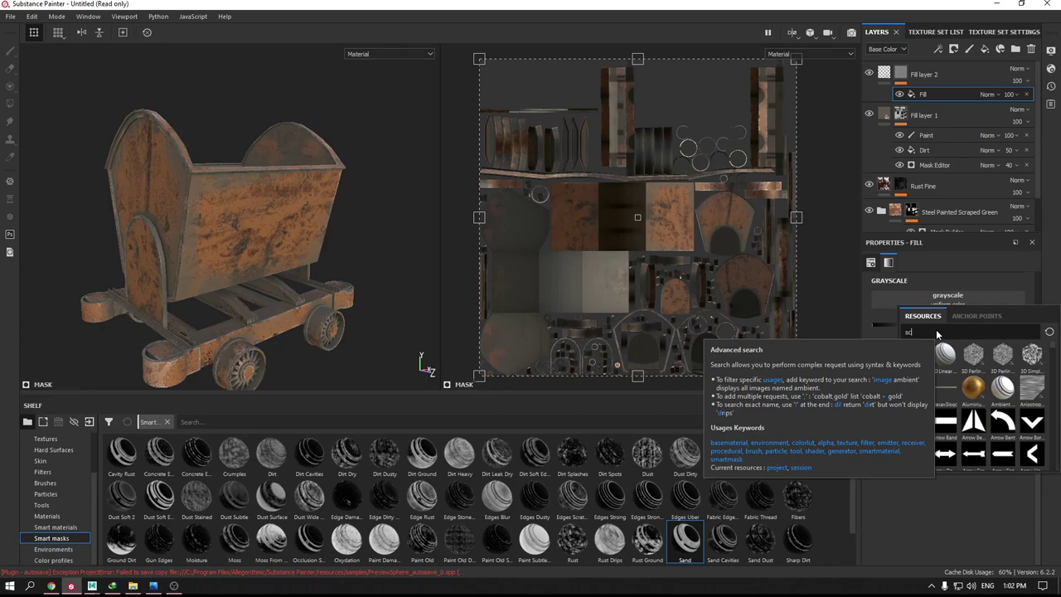
{"action": "type", "text": "scratches"}
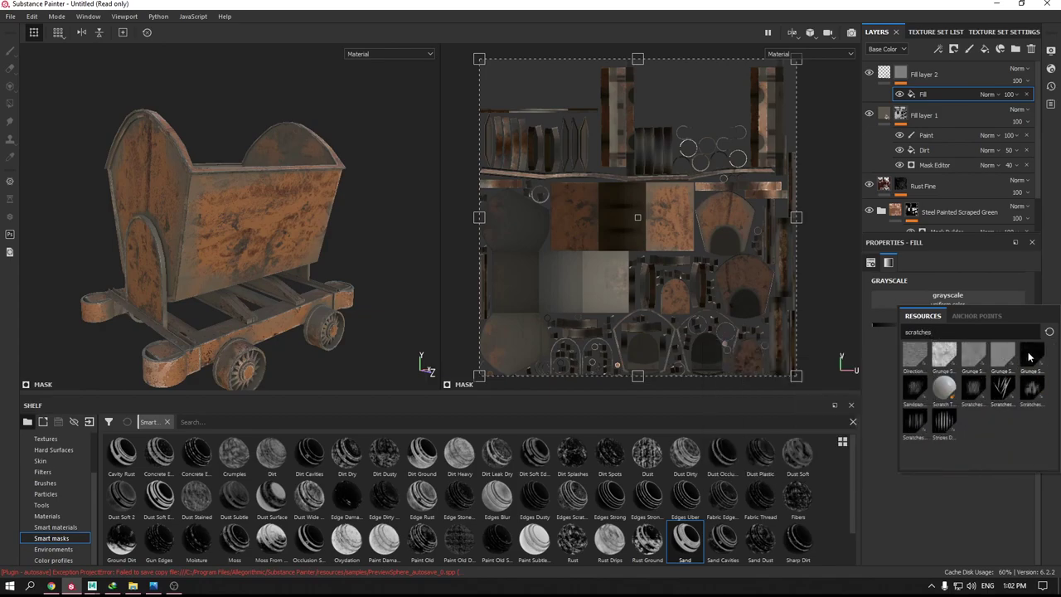
{"action": "left_click", "coordinate": [1030, 358]}
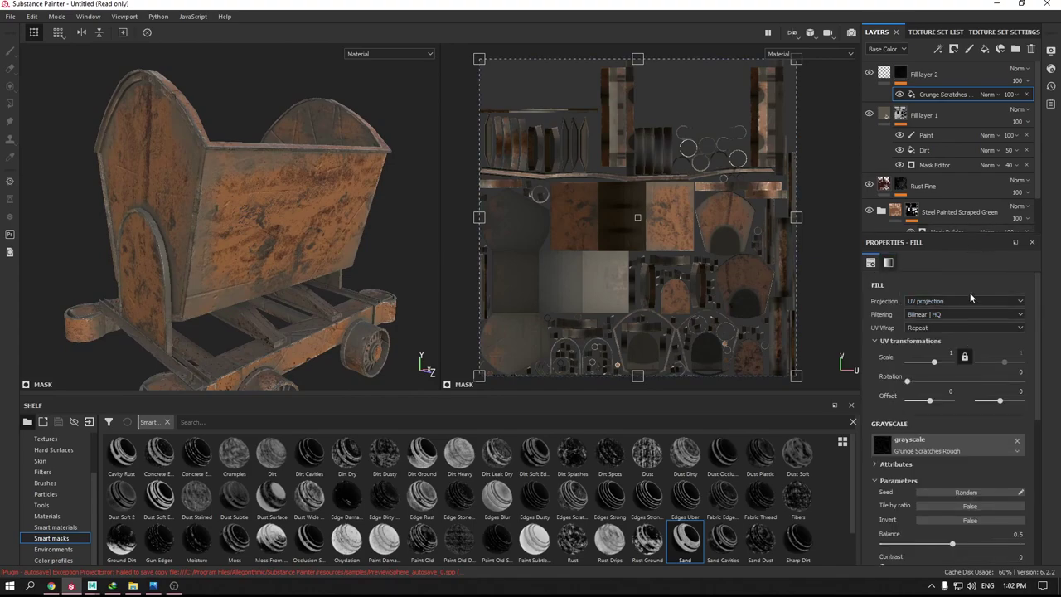
{"action": "left_click", "coordinate": [973, 300]}
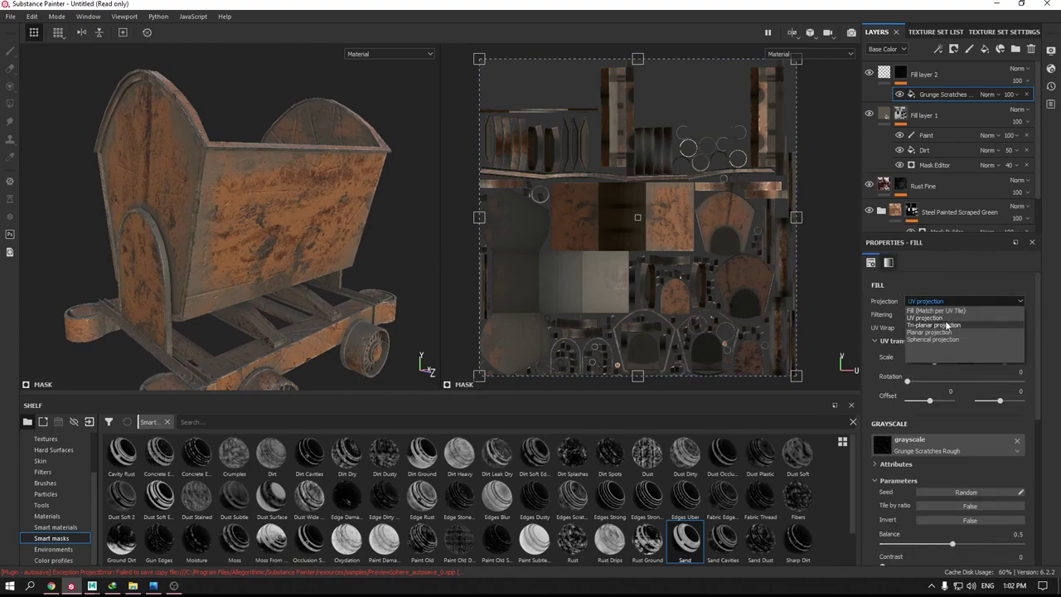
{"action": "left_click", "coordinate": [944, 320]}
{"action": "mouse_move", "coordinate": [167, 201]}
{"action": "left_mouse_down", "text": "alt"}
{"action": "mouse_move", "coordinate": [223, 220]}
{"action": "mouse_move", "coordinate": [409, 236]}
{"action": "left_mouse_up", "text": "alt"}
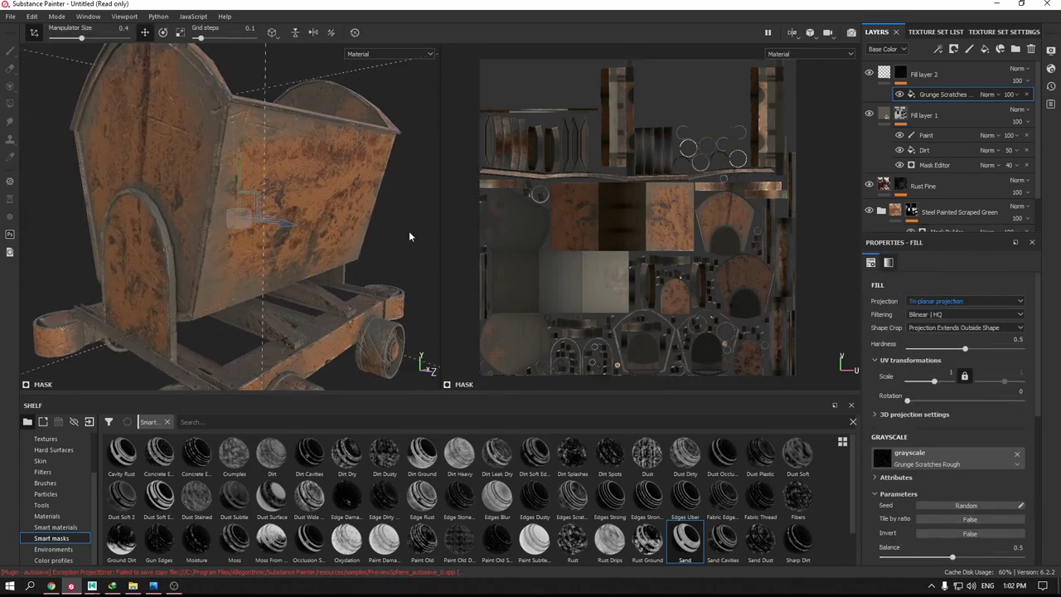
- Lower Fill layer 2's height to about -0.377
{"action": "left_click", "coordinate": [866, 83]}
{"action": "mouse_move", "coordinate": [933, 524]}
{"action": "left_mouse_down"}
{"action": "mouse_move", "coordinate": [900, 524]}
{"action": "mouse_move", "coordinate": [915, 524]}
{"action": "left_mouse_up"}
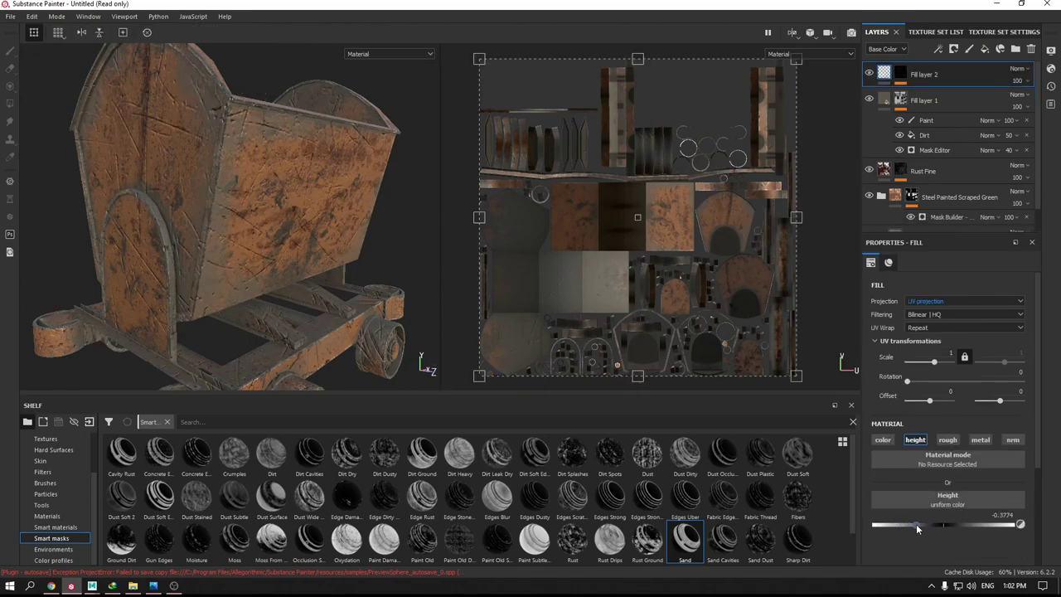
{"action": "left_click", "coordinate": [1003, 514]}
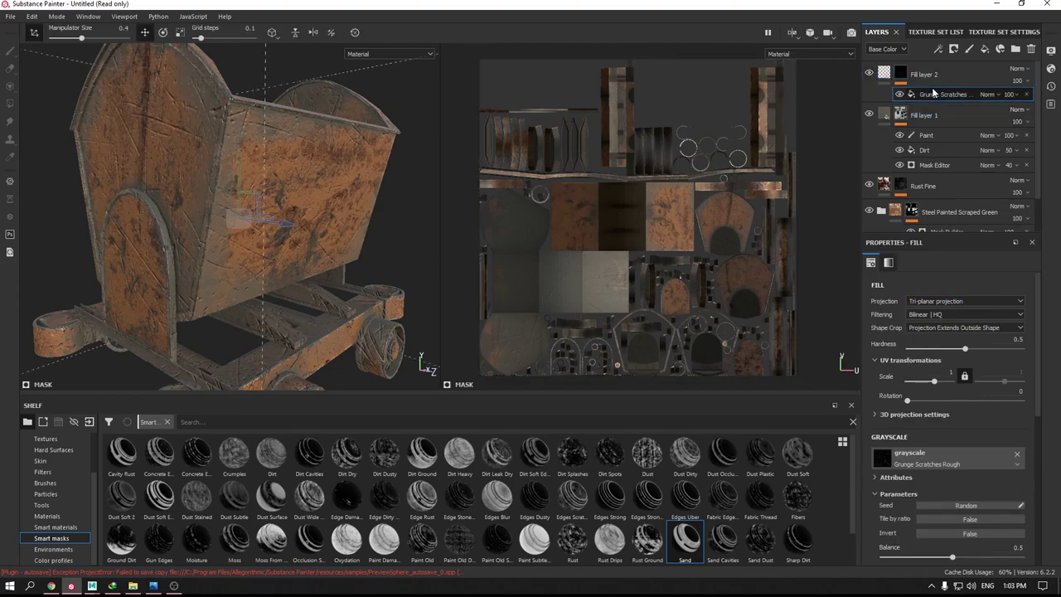
{"action": "mouse_move", "coordinate": [411, 165]}
{"action": "left_mouse_down", "text": "alt"}
{"action": "mouse_move", "coordinate": [370, 156]}
{"action": "mouse_move", "coordinate": [398, 170]}
{"action": "left_mouse_up", "text": "alt"}
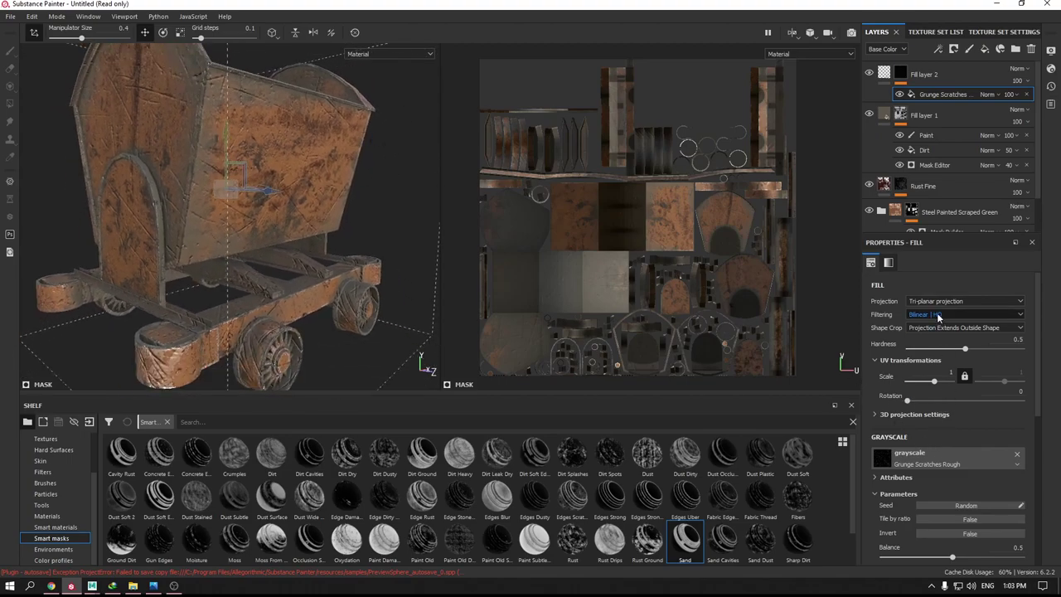
- Set the Grunge Scratches Rough fill to scale 2, balance 0.42 and contrast 0.41
{"action": "left_click_drag", "start_coordinate": [951, 373], "coordinate": [955, 373]}
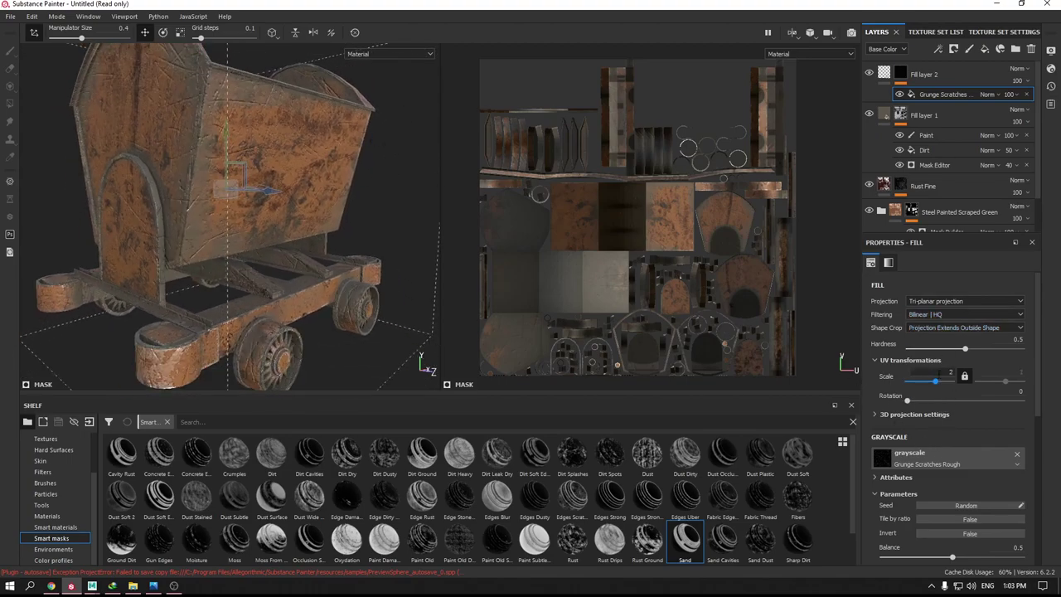
{"action": "scroll", "coordinate": [953, 456], "scroll_direction": "down", "scroll_amount": 3}
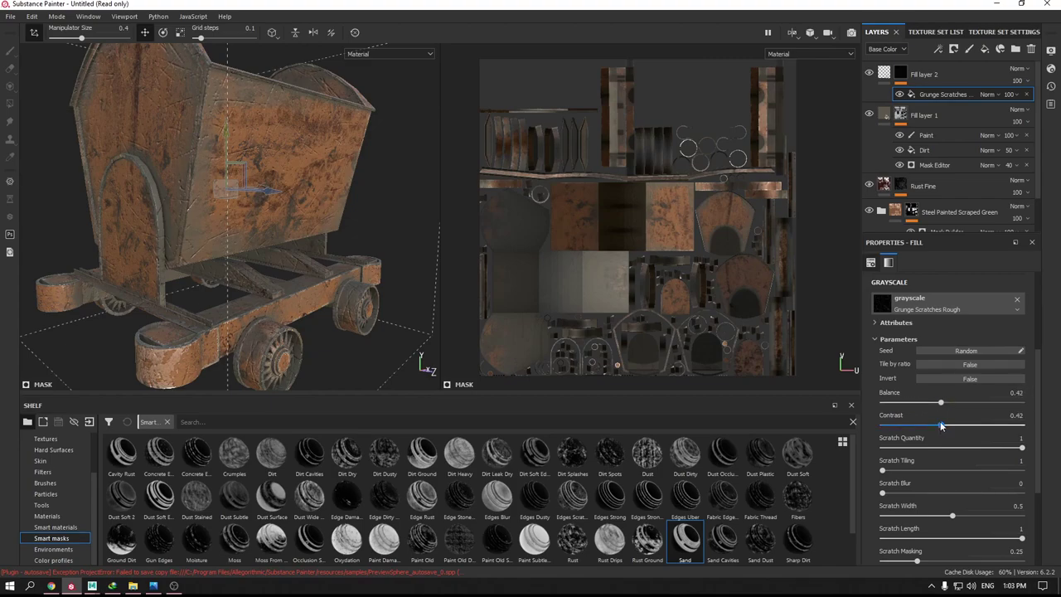
{"action": "scroll", "coordinate": [940, 419], "scroll_direction": "down", "scroll_amount": 2}
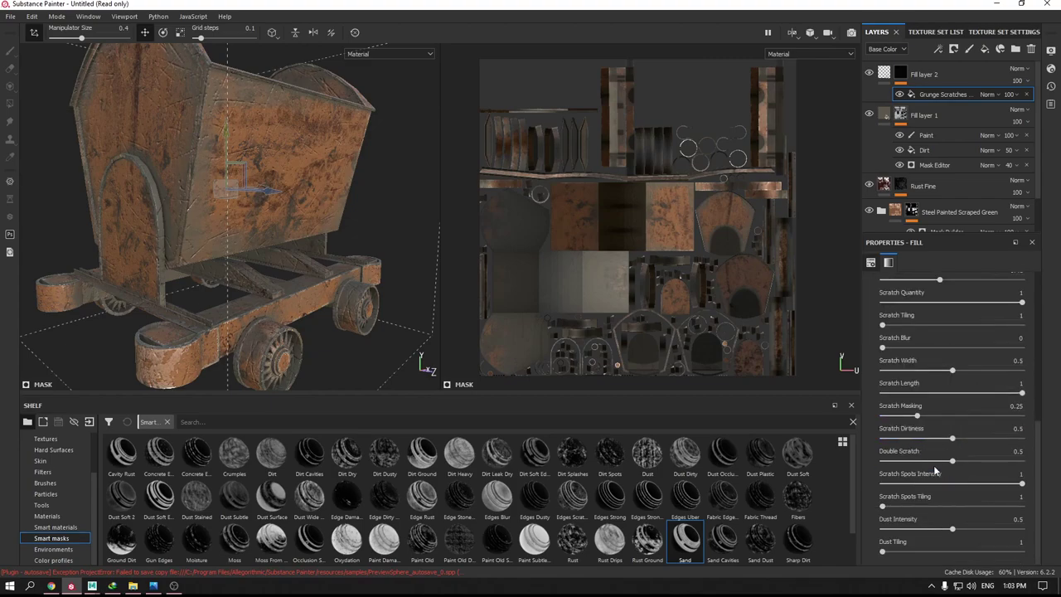
{"action": "scroll", "coordinate": [940, 348], "scroll_direction": "up", "scroll_amount": 4}
{"action": "right_click_drag", "start_coordinate": [199, 257], "coordinate": [272, 274], "text": "alt"}
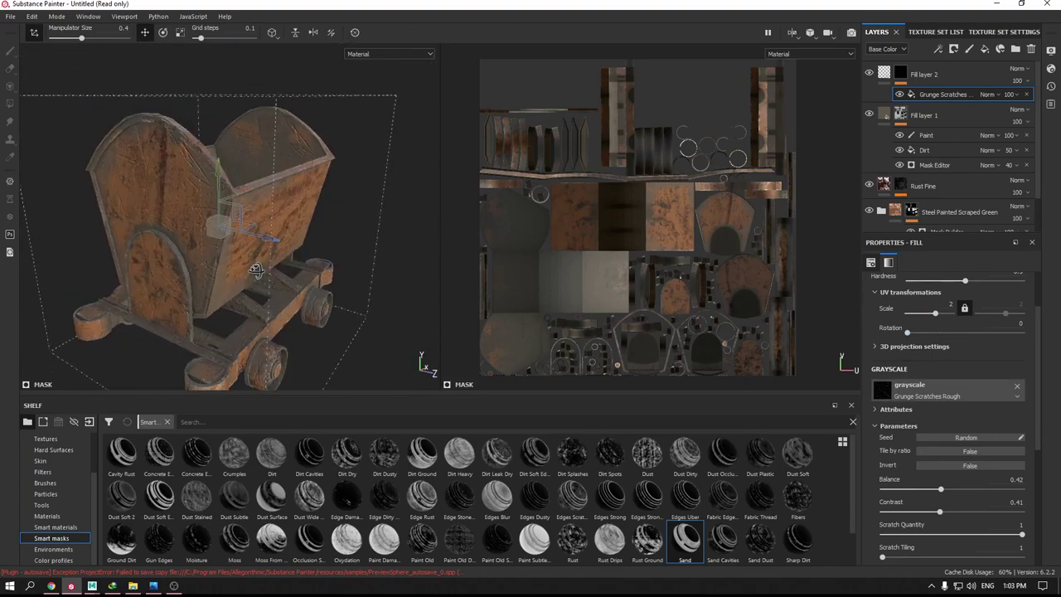
- Add a Paint effect to Fill layer 2's mask with brush size 55.9 and stroke opacity 100
{"action": "right_click", "coordinate": [957, 94]}
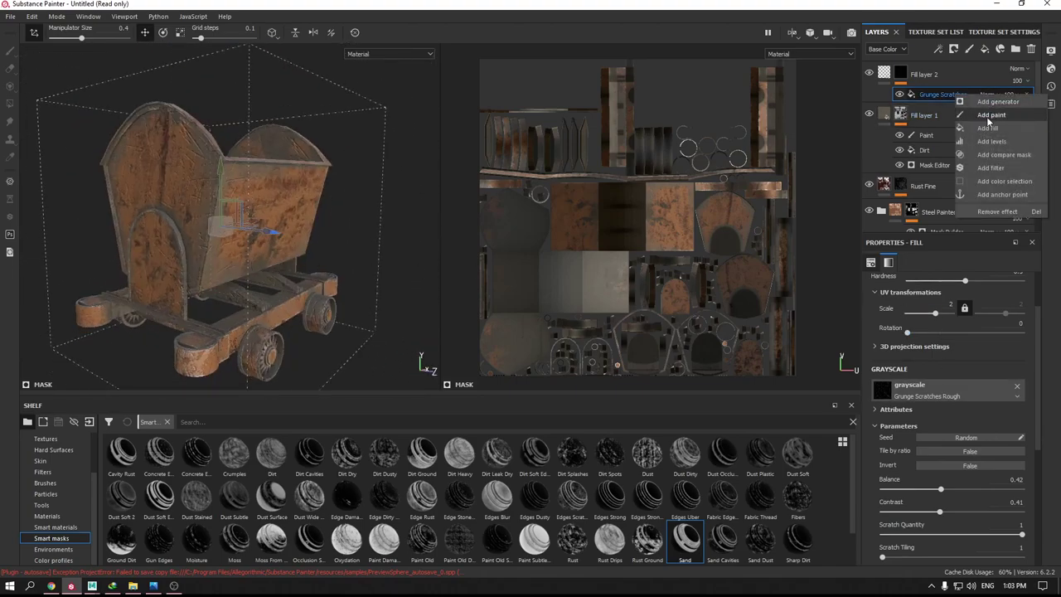
{"action": "left_click", "coordinate": [995, 116]}
{"action": "right_click_drag", "start_coordinate": [158, 315], "coordinate": [222, 55], "text": "ctrl"}
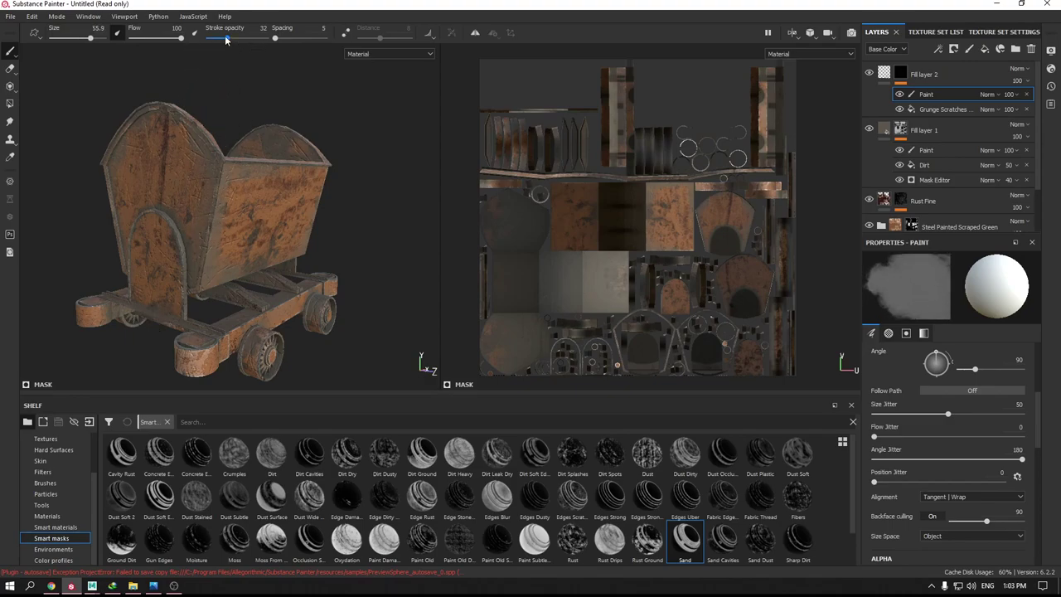
{"action": "left_click_drag", "start_coordinate": [225, 39], "coordinate": [271, 39]}
- Paint strokes on the wagon's ends, beams, wheels and bin
{"action": "mouse_move", "coordinate": [242, 286]}
{"action": "left_mouse_down", "text": "alt"}
{"action": "mouse_move", "coordinate": [231, 309]}
{"action": "mouse_move", "coordinate": [240, 248]}
{"action": "left_mouse_up", "text": "alt"}
{"action": "scroll", "coordinate": [240, 248], "scroll_direction": "up", "scroll_amount": 3}
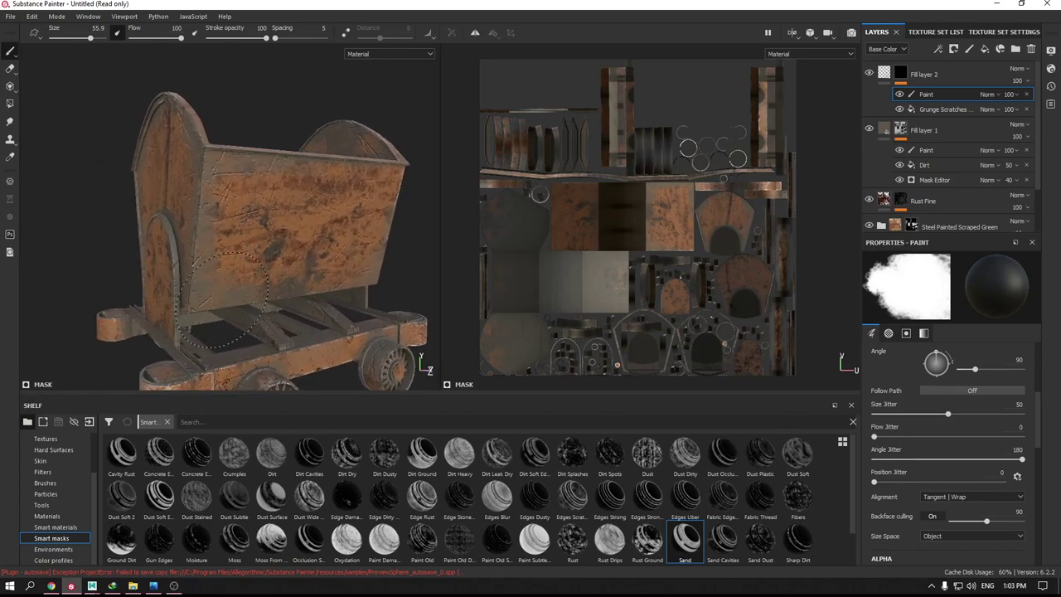
{"action": "mouse_move", "coordinate": [222, 299]}
{"action": "left_mouse_down", "text": "alt"}
{"action": "mouse_move", "coordinate": [390, 294]}
{"action": "mouse_move", "coordinate": [259, 277]}
{"action": "left_mouse_up", "text": "alt"}
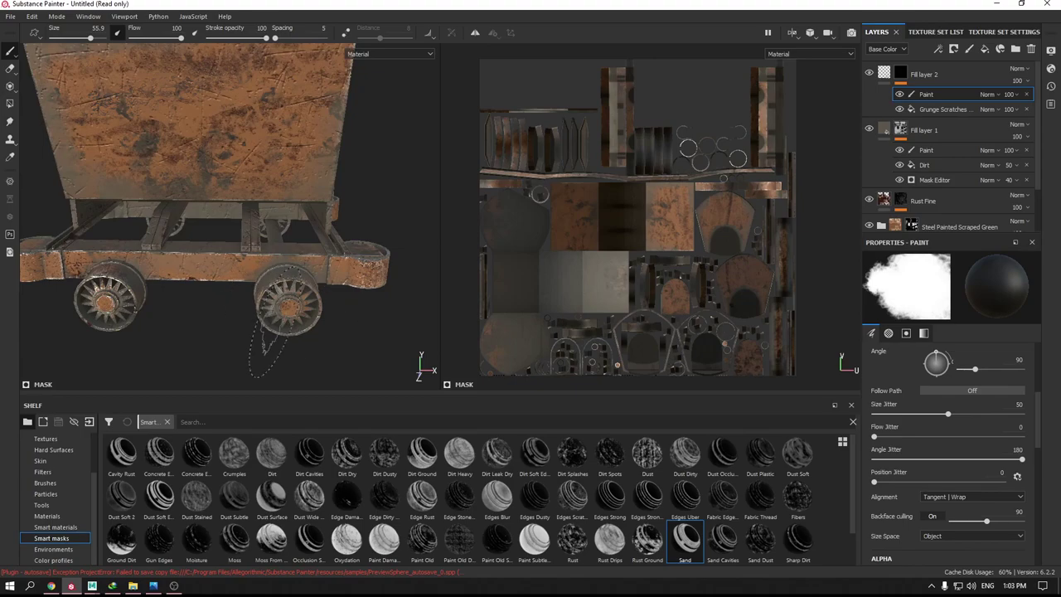
{"action": "mouse_move", "coordinate": [264, 344]}
{"action": "left_mouse_down", "text": "alt"}
{"action": "mouse_move", "coordinate": [350, 351]}
{"action": "mouse_move", "coordinate": [360, 240]}
{"action": "mouse_move", "coordinate": [303, 232]}
{"action": "mouse_move", "coordinate": [273, 206]}
{"action": "left_mouse_up", "text": "alt"}
{"action": "mouse_move", "coordinate": [272, 206]}
{"action": "right_mouse_down", "text": "alt"}
{"action": "mouse_move", "coordinate": [348, 175]}
{"action": "mouse_move", "coordinate": [266, 116]}
{"action": "mouse_move", "coordinate": [307, 338]}
{"action": "right_mouse_up", "text": "alt"}
{"action": "left_click_drag", "start_coordinate": [308, 338], "coordinate": [326, 173], "text": "alt"}
{"action": "right_click_drag", "start_coordinate": [327, 174], "coordinate": [226, 135], "text": "alt"}
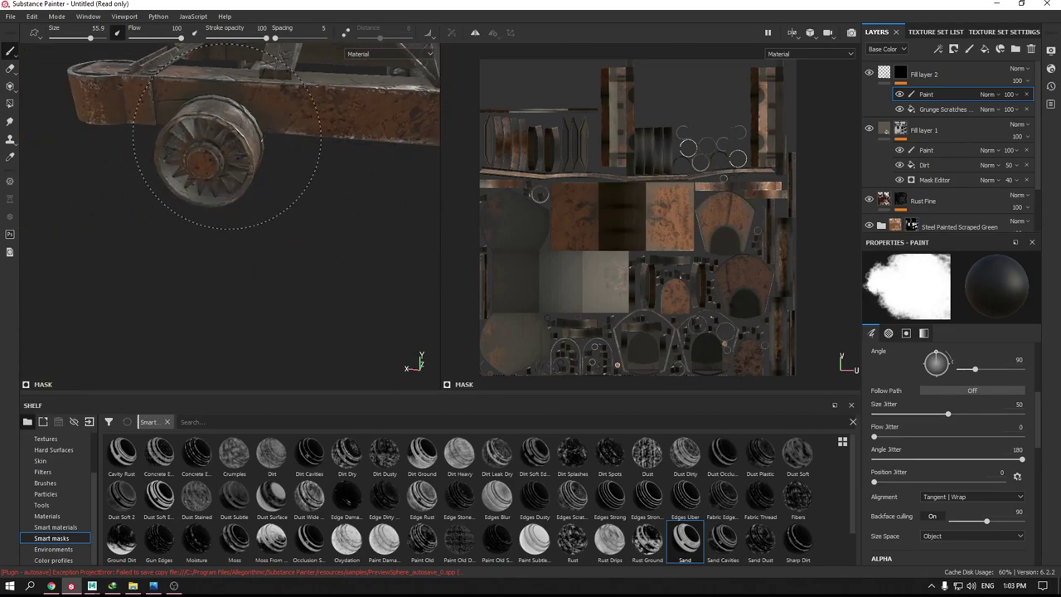
{"action": "mouse_move", "coordinate": [222, 178]}
{"action": "left_mouse_down", "text": "alt"}
{"action": "mouse_move", "coordinate": [142, 237]}
{"action": "mouse_move", "coordinate": [261, 273]}
{"action": "mouse_move", "coordinate": [238, 267]}
{"action": "left_mouse_up", "text": "alt"}
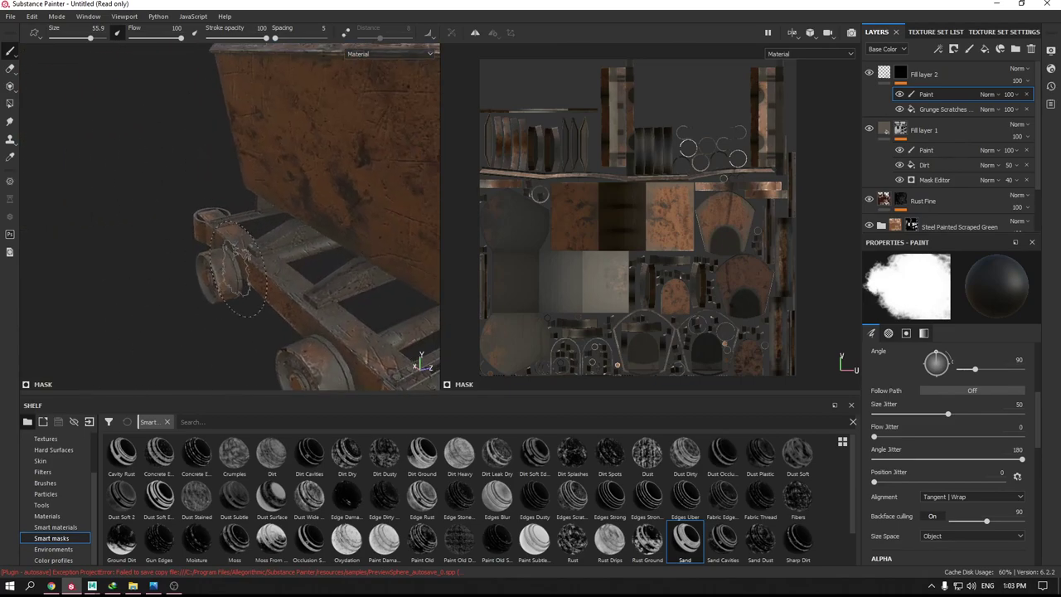
{"action": "left_click_drag", "start_coordinate": [253, 199], "coordinate": [343, 174], "text": "alt"}
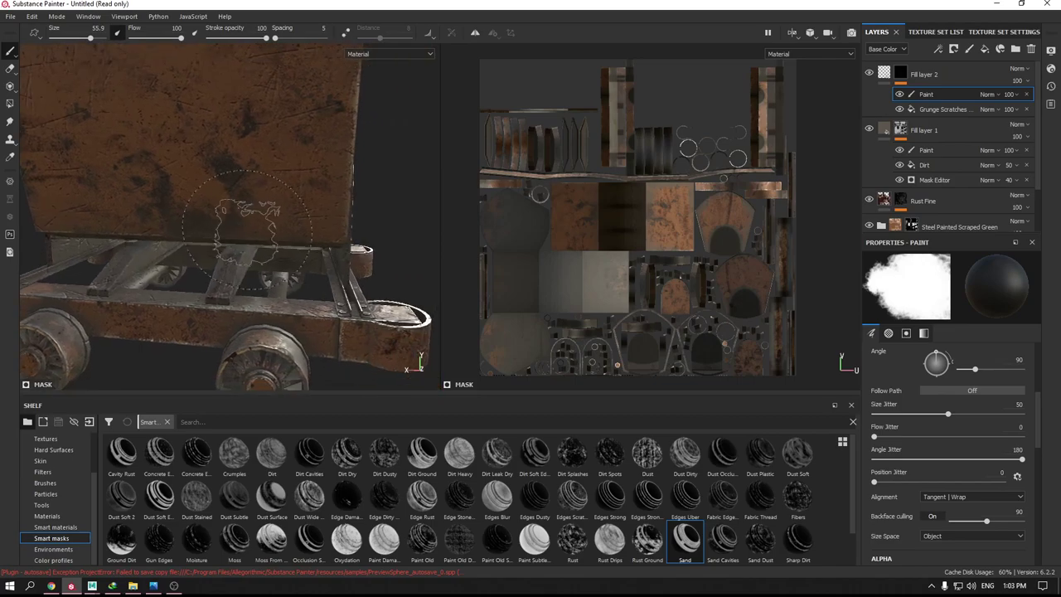
{"action": "right_click_drag", "start_coordinate": [343, 174], "coordinate": [356, 188], "text": "alt"}
- Paint further strokes across the wagon's front and three-quarter sides
{"action": "mouse_move", "coordinate": [357, 189]}
{"action": "left_mouse_down", "text": "alt"}
{"action": "mouse_move", "coordinate": [405, 251]}
{"action": "mouse_move", "coordinate": [295, 213]}
{"action": "mouse_move", "coordinate": [195, 237]}
{"action": "left_mouse_up", "text": "alt"}
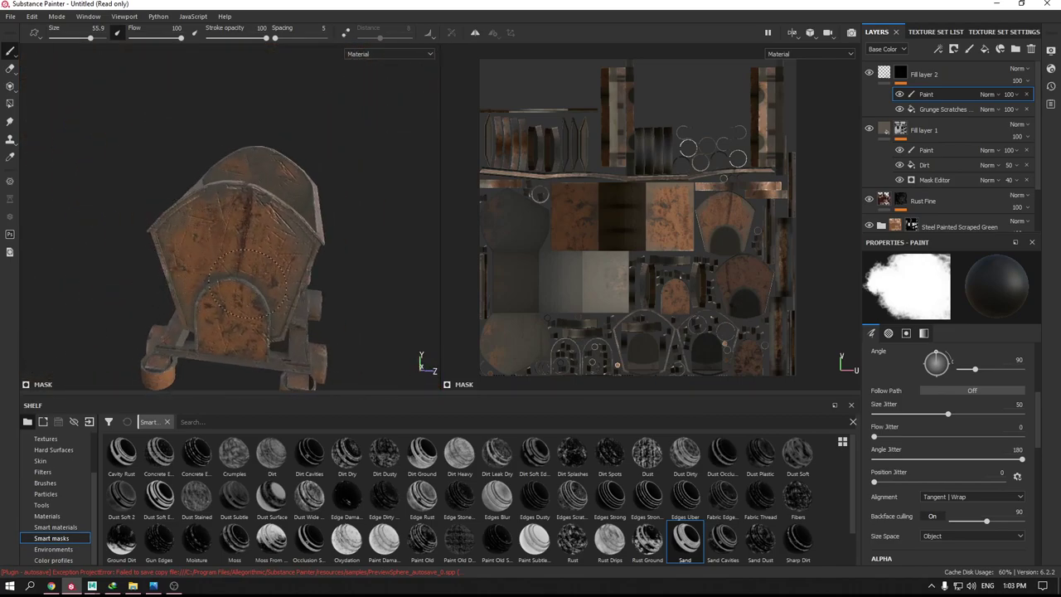
{"action": "mouse_move", "coordinate": [255, 308]}
{"action": "left_mouse_down", "text": "alt"}
{"action": "mouse_move", "coordinate": [249, 232]}
{"action": "mouse_move", "coordinate": [237, 256]}
{"action": "mouse_move", "coordinate": [147, 273]}
{"action": "mouse_move", "coordinate": [141, 308]}
{"action": "left_mouse_up", "text": "alt"}
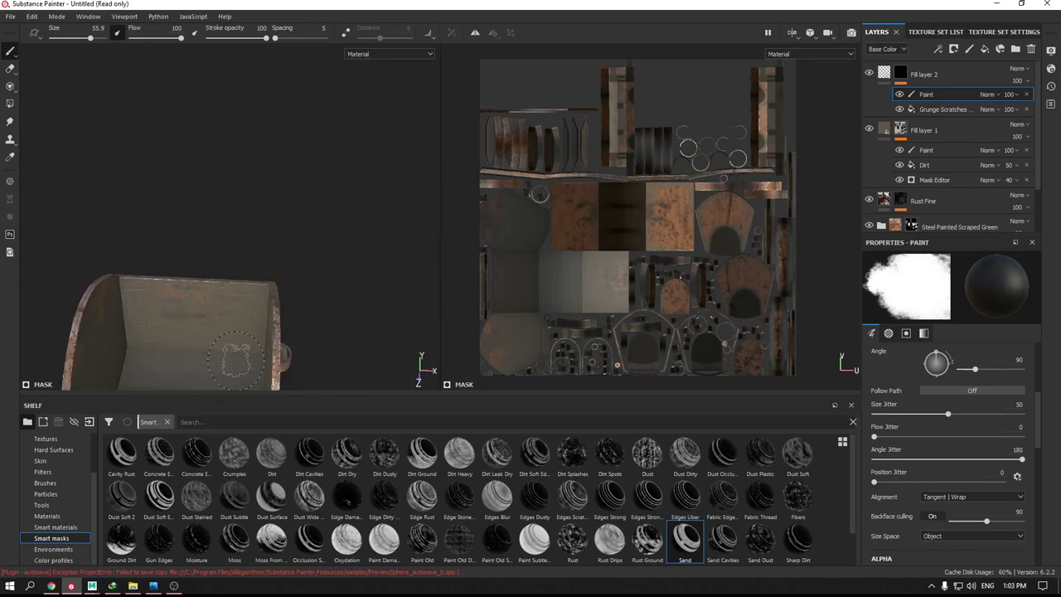
{"action": "mouse_move", "coordinate": [236, 359]}
{"action": "left_mouse_down", "text": "alt"}
{"action": "mouse_move", "coordinate": [257, 207]}
{"action": "mouse_move", "coordinate": [62, 203]}
{"action": "mouse_move", "coordinate": [14, 287]}
{"action": "left_mouse_up", "text": "alt"}
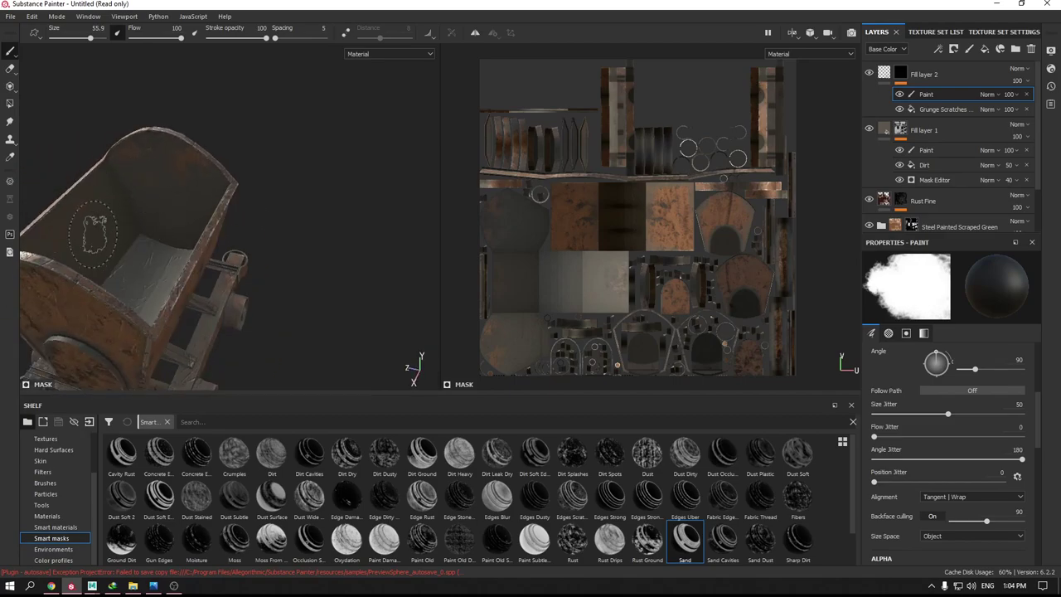
{"action": "left_click_drag", "start_coordinate": [130, 230], "coordinate": [207, 241], "text": "alt"}
{"action": "scroll", "coordinate": [222, 243], "scroll_direction": "up", "scroll_amount": 3}
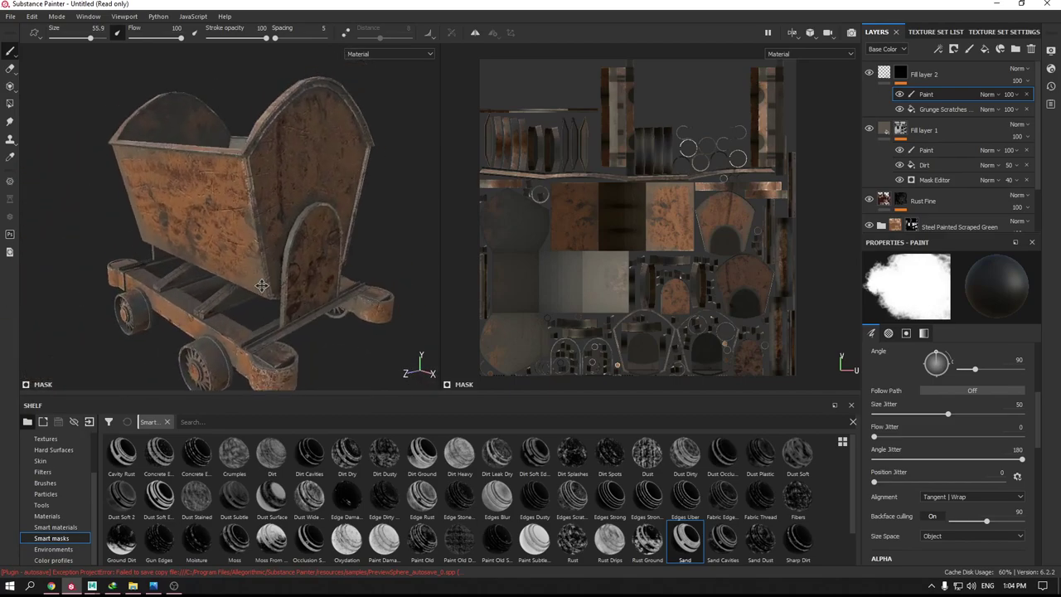
{"action": "left_click_drag", "start_coordinate": [286, 236], "coordinate": [267, 224], "text": "alt"}
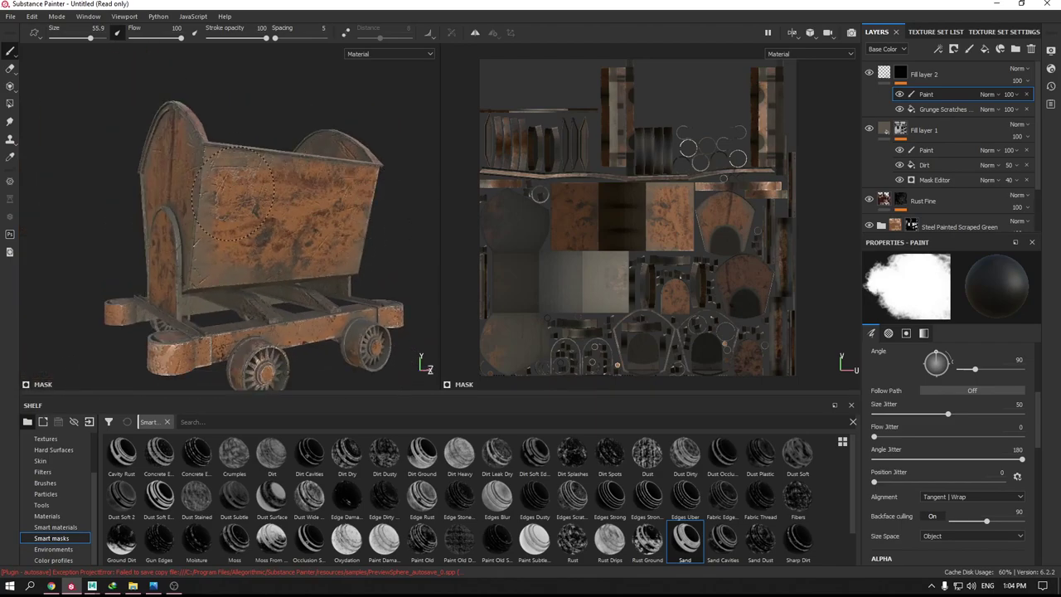
{"action": "mouse_move", "coordinate": [241, 220]}
{"action": "left_mouse_down", "text": "alt"}
{"action": "mouse_move", "coordinate": [329, 144]}
{"action": "mouse_move", "coordinate": [248, 197]}
{"action": "left_mouse_up", "text": "alt"}
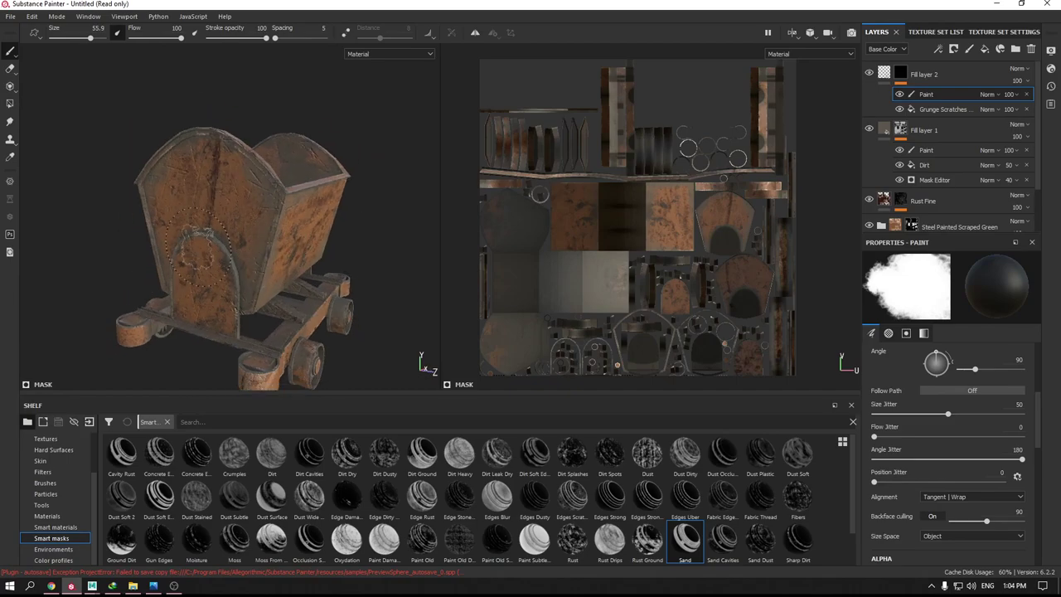
{"action": "left_click_drag", "start_coordinate": [196, 251], "coordinate": [265, 287], "text": "alt"}
{"action": "scroll", "coordinate": [222, 272], "scroll_direction": "up", "scroll_amount": 3}
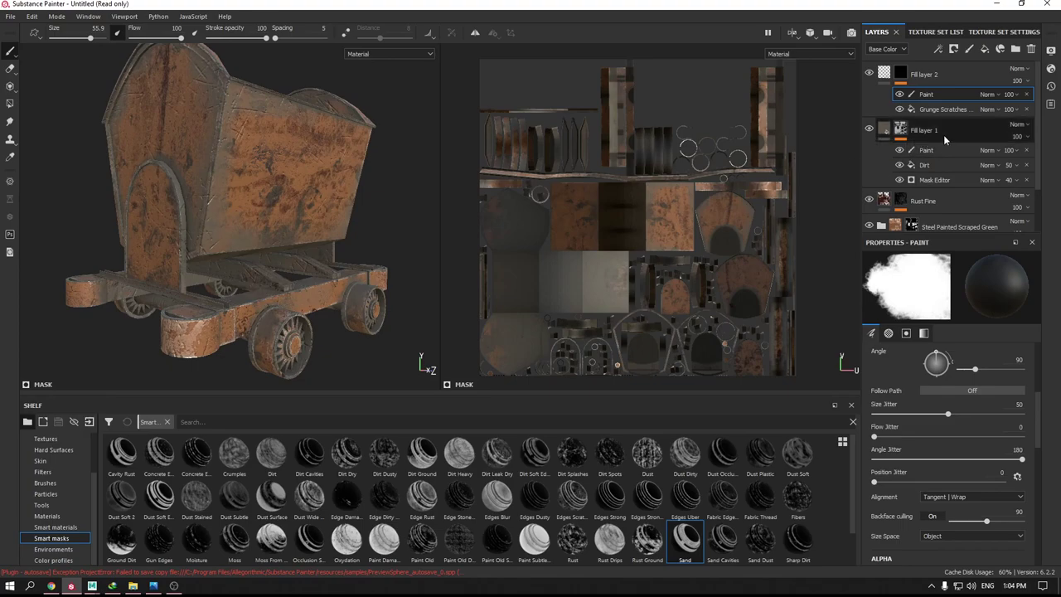
- Lower Fill layer 1's paint effect opacity to 70
{"action": "left_click", "coordinate": [1010, 151]}
{"action": "left_click_drag", "start_coordinate": [1018, 171], "coordinate": [1023, 172]}
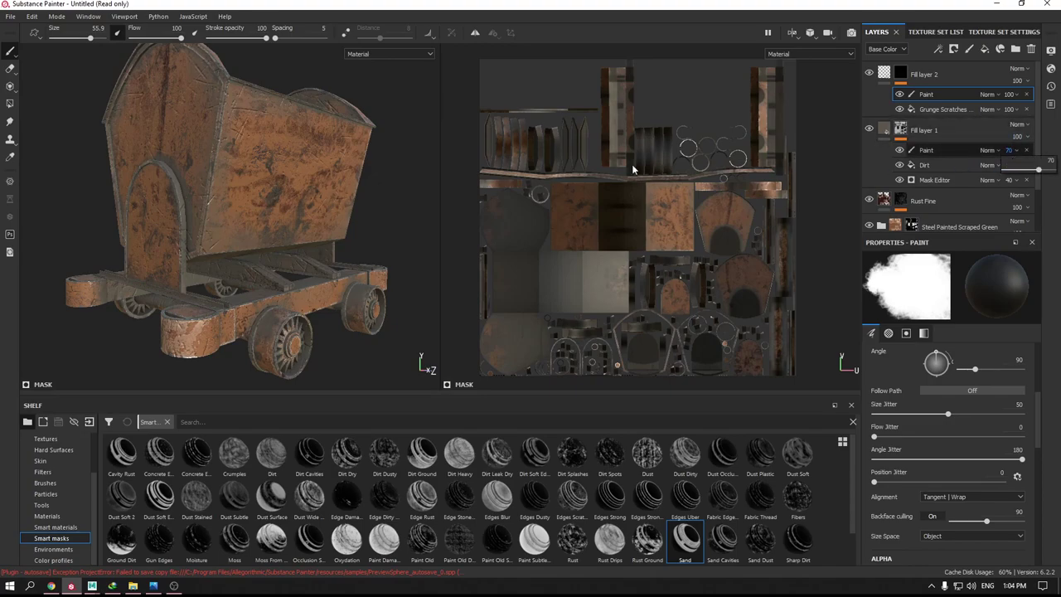
{"action": "left_click_drag", "start_coordinate": [306, 223], "coordinate": [309, 183], "text": "alt"}
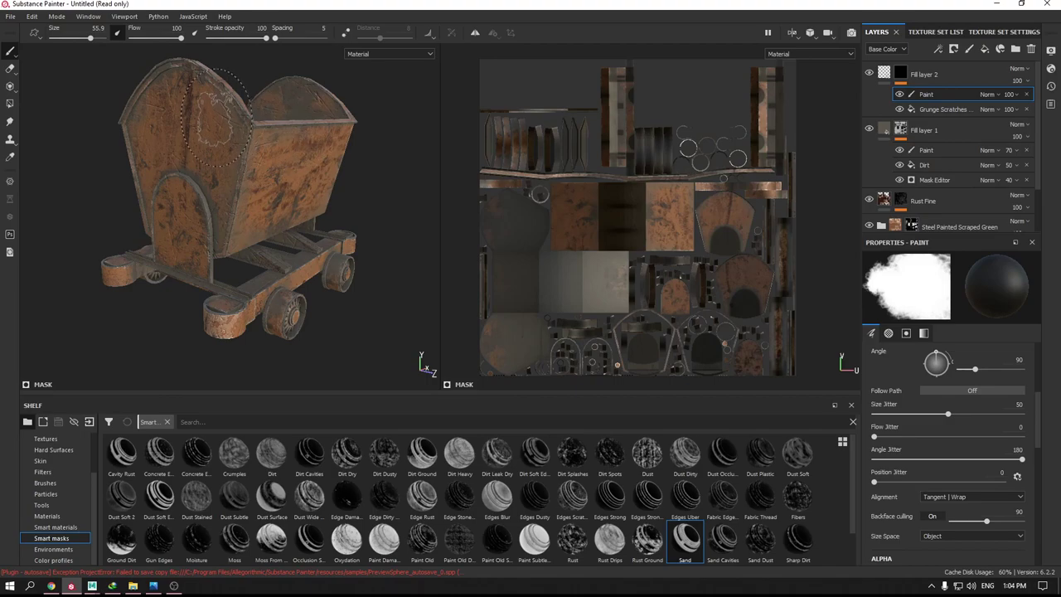
- Set the Grunge Scratches mask opacity to 90, then select the Rust Fine layer's mask
{"action": "left_click", "coordinate": [1010, 109]}
{"action": "left_click", "coordinate": [1026, 130]}
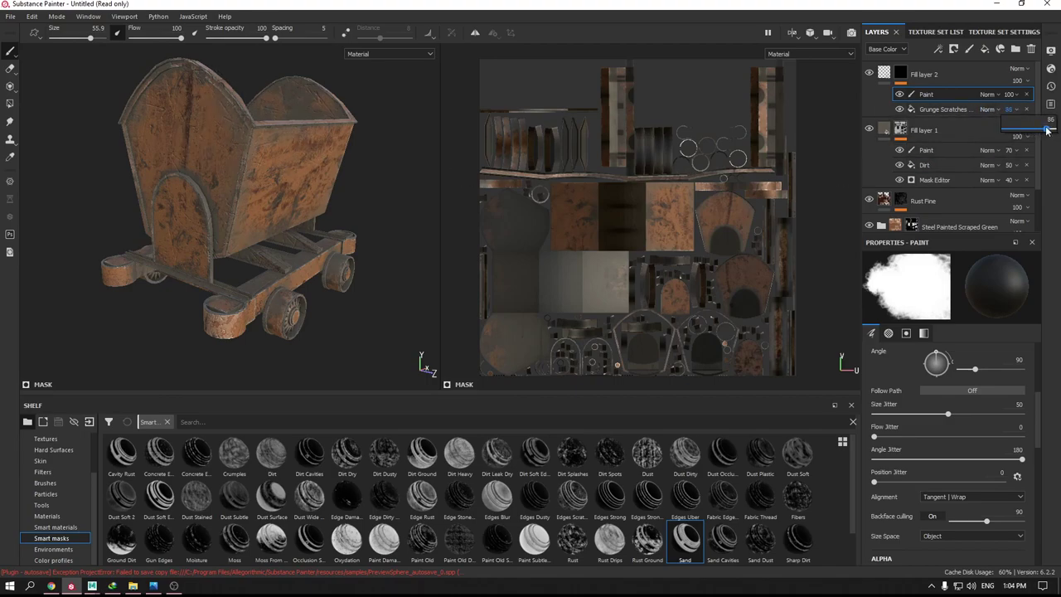
{"action": "left_click_drag", "start_coordinate": [1048, 130], "coordinate": [1049, 130]}
{"action": "left_click_drag", "start_coordinate": [263, 260], "coordinate": [178, 240], "text": "alt"}
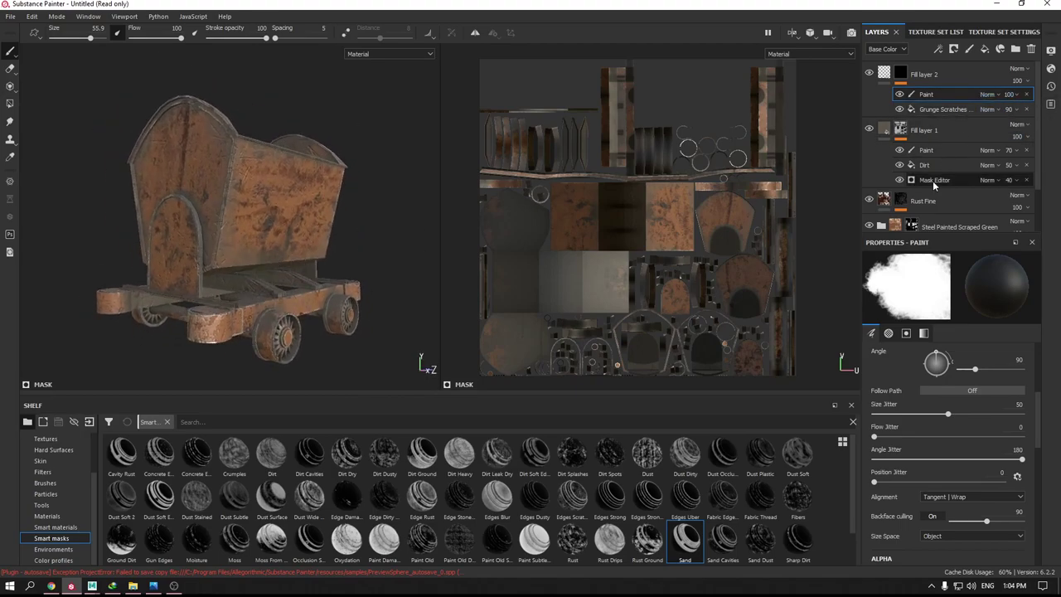
{"action": "left_click", "coordinate": [925, 204]}
{"action": "left_click", "coordinate": [905, 204]}
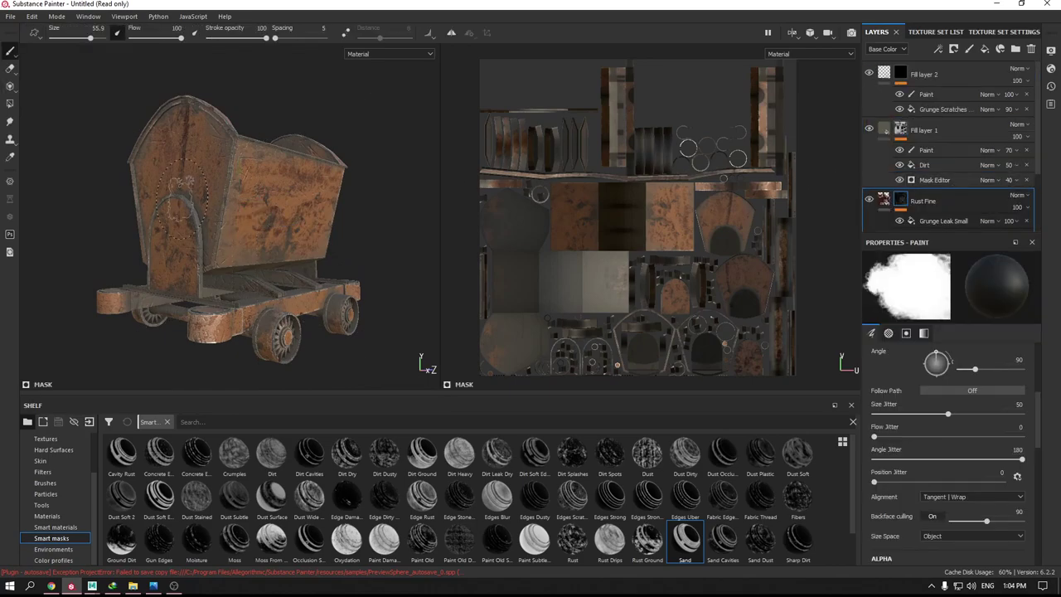
- Rename Fill layer 2 to 'Scratches' and Fill layer 1 to 'Dirt'
{"action": "double_click", "coordinate": [919, 75]}
{"action": "type", "text": "Scratches"}
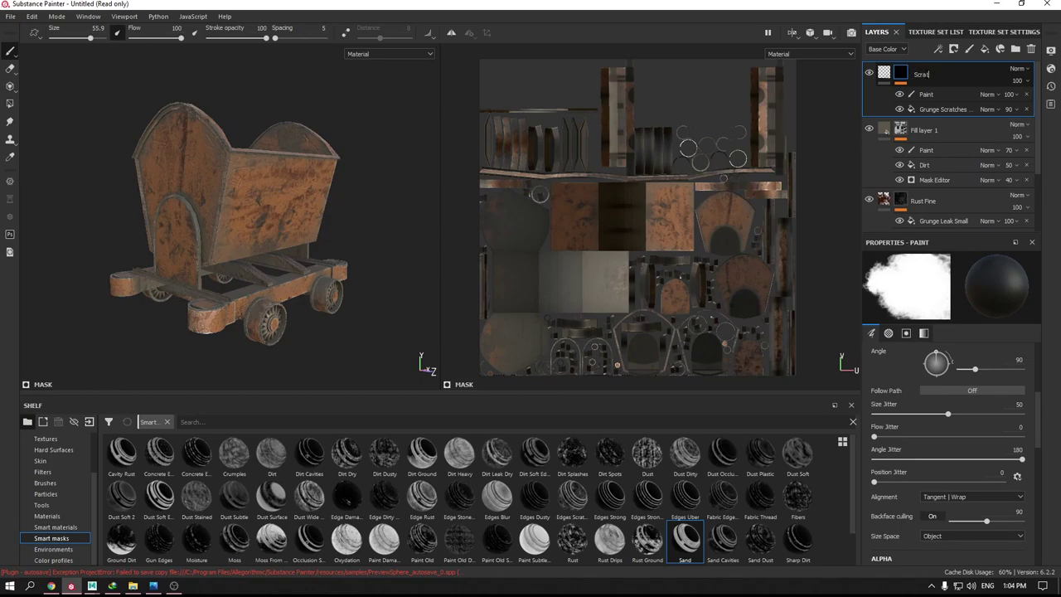
{"action": "double_click", "coordinate": [925, 130]}
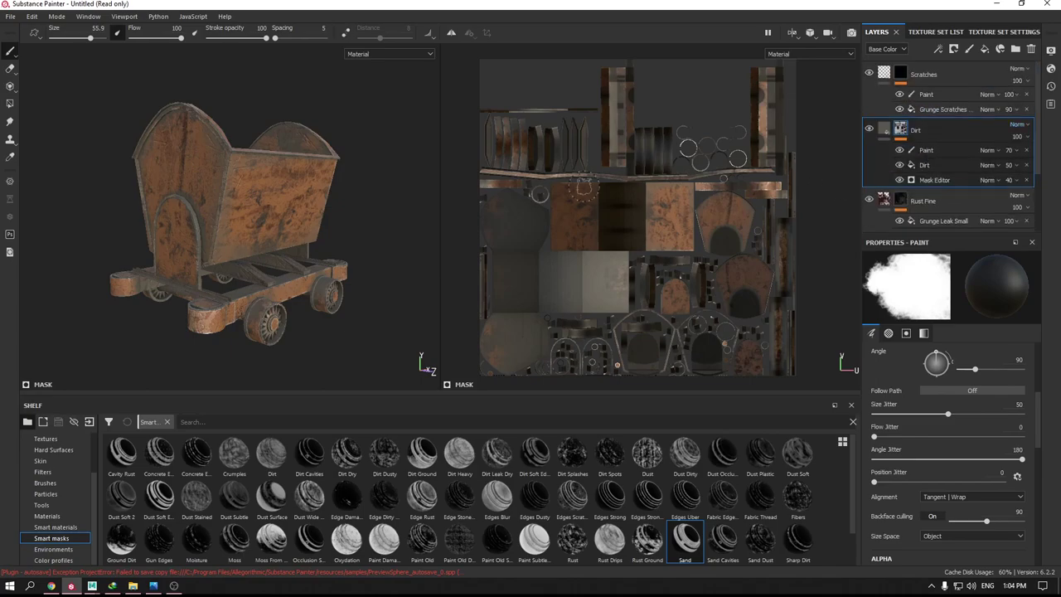
{"action": "mouse_move", "coordinate": [220, 238]}
{"action": "left_mouse_down", "text": "alt"}
{"action": "mouse_move", "coordinate": [162, 217]}
{"action": "mouse_move", "coordinate": [291, 207]}
{"action": "left_mouse_up", "text": "alt"}
{"action": "scroll", "coordinate": [219, 195], "scroll_direction": "up", "scroll_amount": 3}
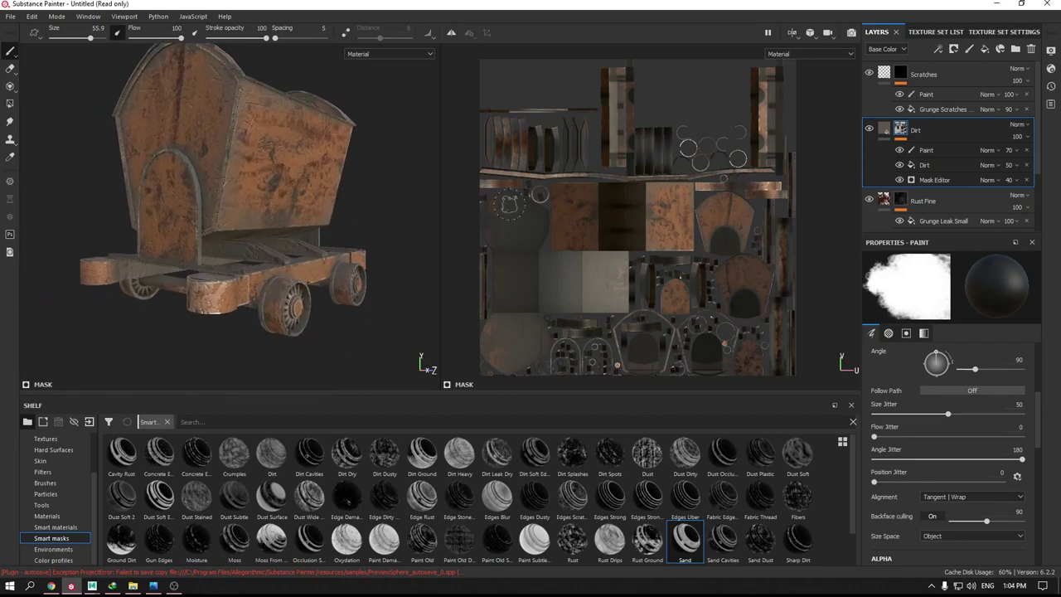
- Add the Rust Fine material on top with tri-planar projection and a darker rust colour
{"action": "left_click", "coordinate": [69, 515]}
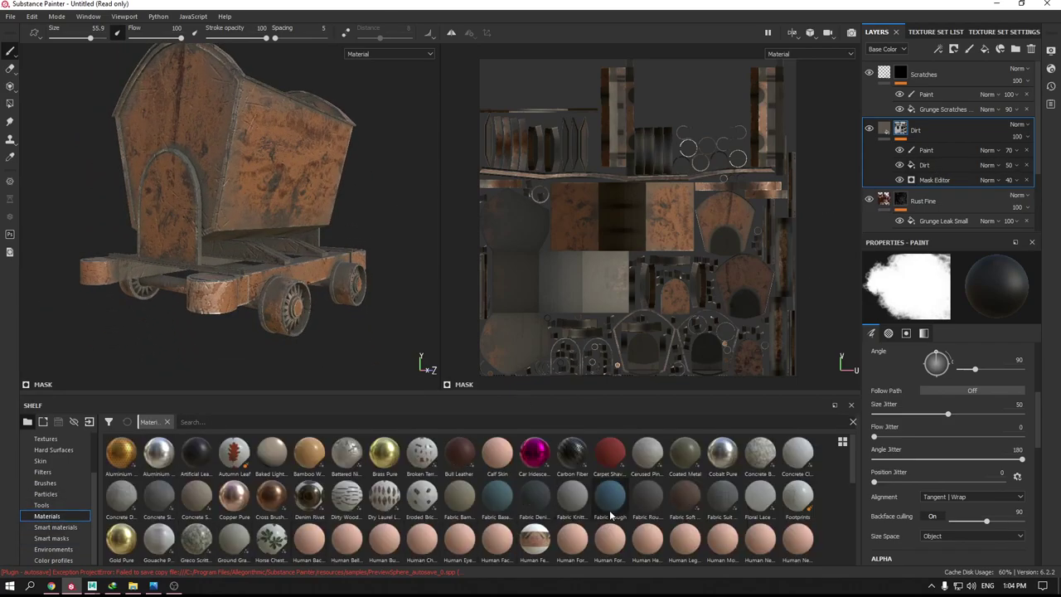
{"action": "scroll", "coordinate": [694, 531], "scroll_direction": "down", "scroll_amount": 2}
{"action": "left_click_drag", "start_coordinate": [719, 460], "coordinate": [942, 68]}
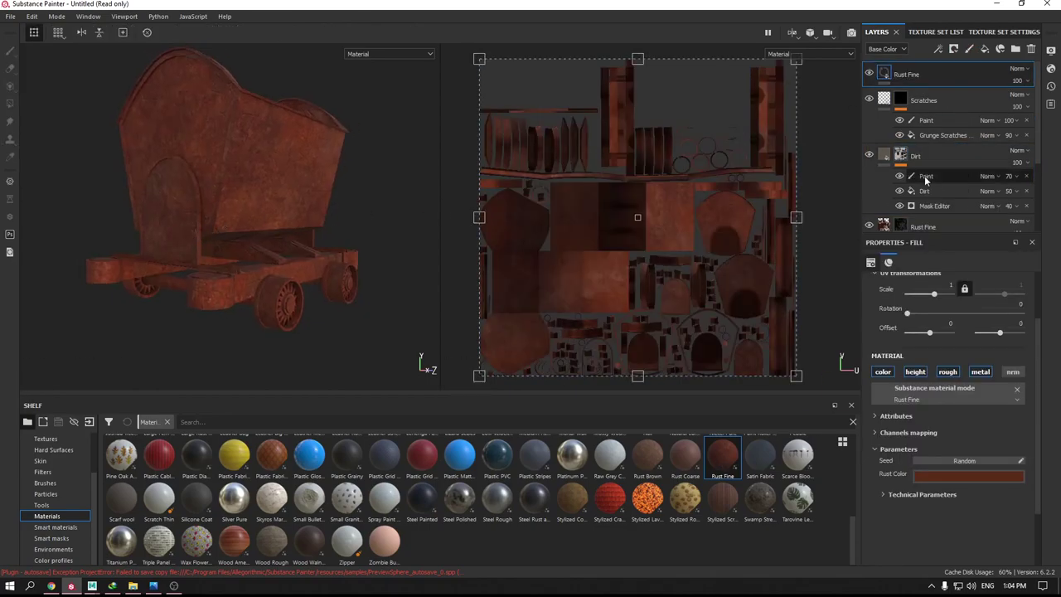
{"action": "scroll", "coordinate": [949, 331], "scroll_direction": "up", "scroll_amount": 2}
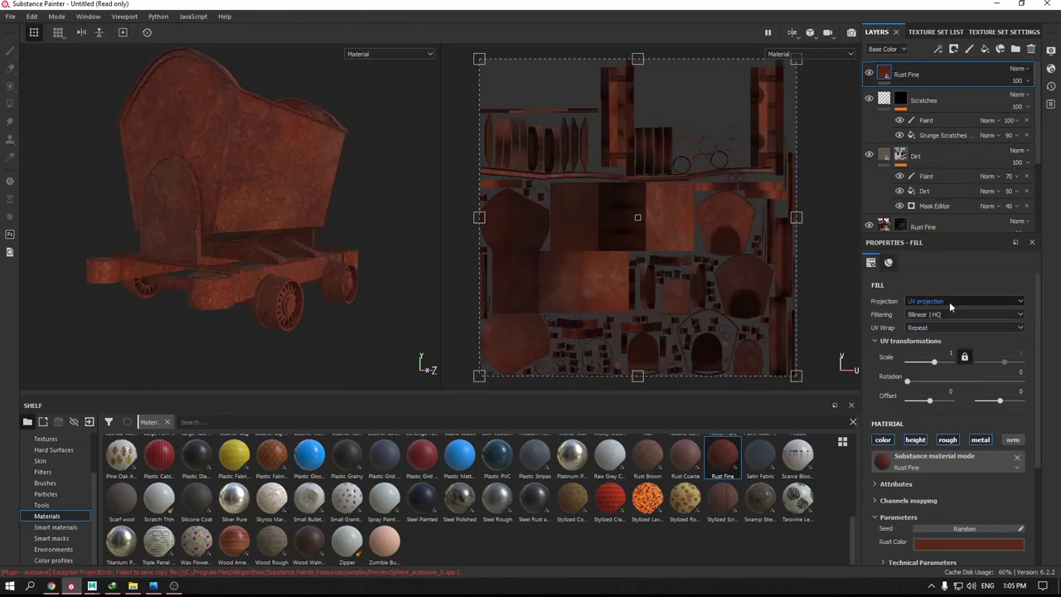
{"action": "left_click", "coordinate": [949, 302]}
{"action": "left_click", "coordinate": [947, 324]}
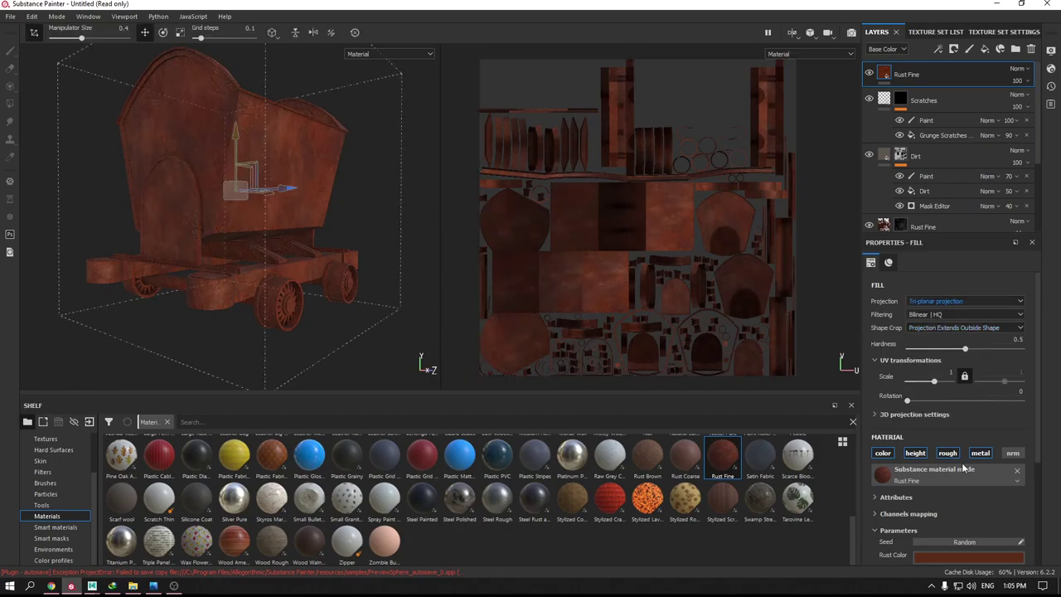
{"action": "left_click", "coordinate": [964, 552]}
{"action": "left_click_drag", "start_coordinate": [965, 489], "coordinate": [962, 502]}
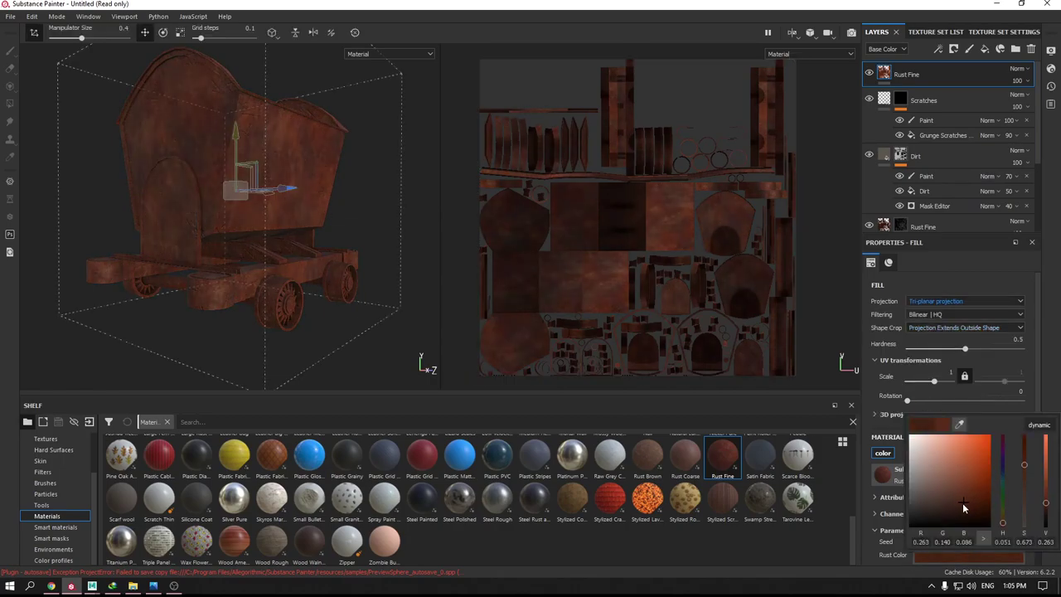
{"action": "left_click", "coordinate": [925, 76]}
- Give Rust Fine a black mask filled with the Grunge Stains Heavy pattern
{"action": "right_click", "coordinate": [924, 75]}
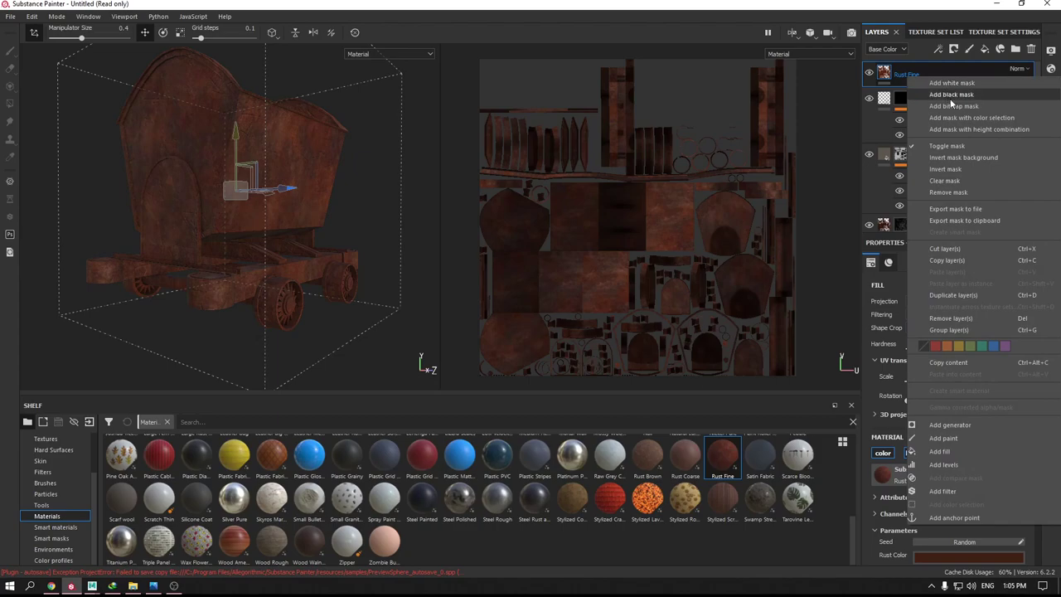
{"action": "left_click", "coordinate": [950, 95]}
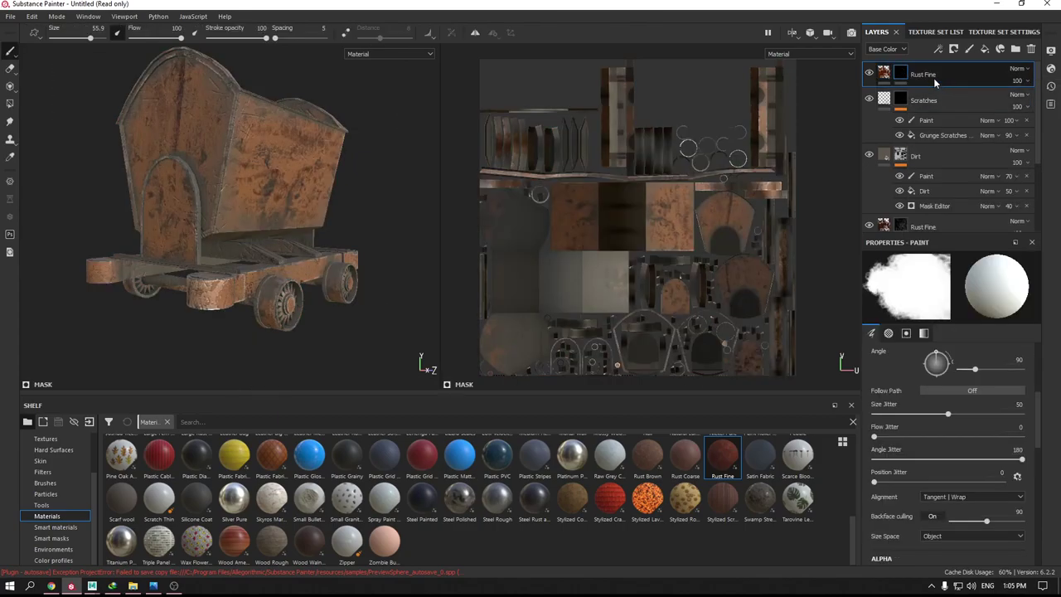
{"action": "left_click", "coordinate": [952, 443]}
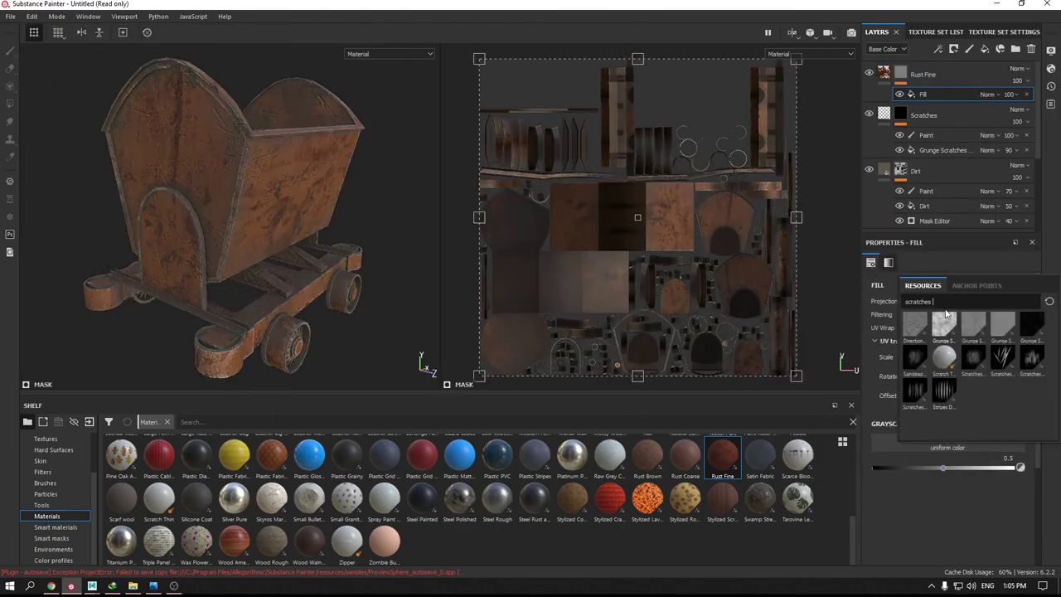
{"action": "key", "text": "BackSpace"}
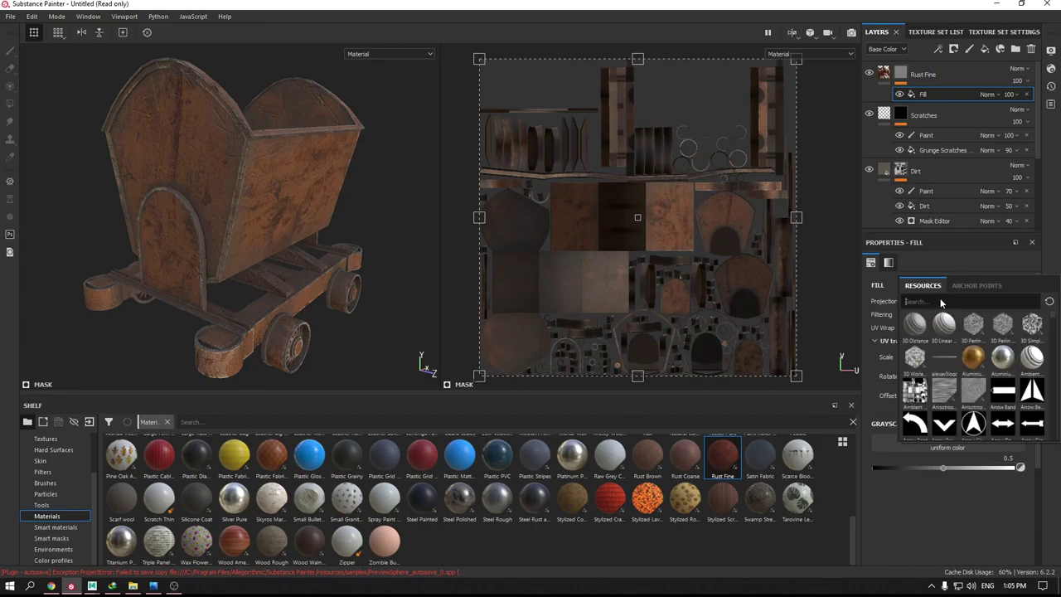
{"action": "type", "text": "rust"}
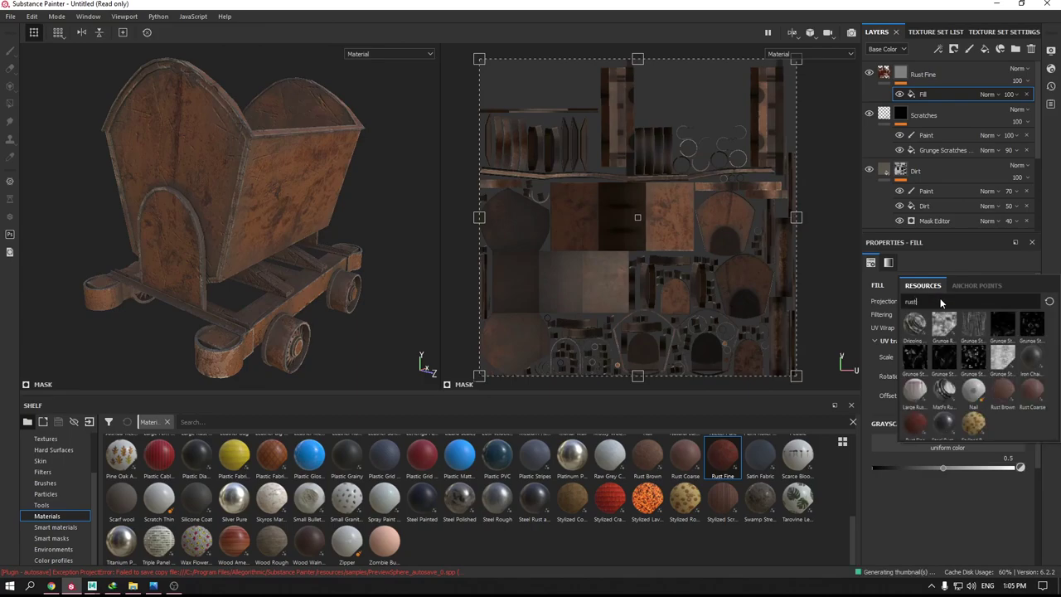
{"action": "left_click", "coordinate": [978, 330]}
{"action": "scroll", "coordinate": [379, 218], "scroll_direction": "up", "scroll_amount": 2}
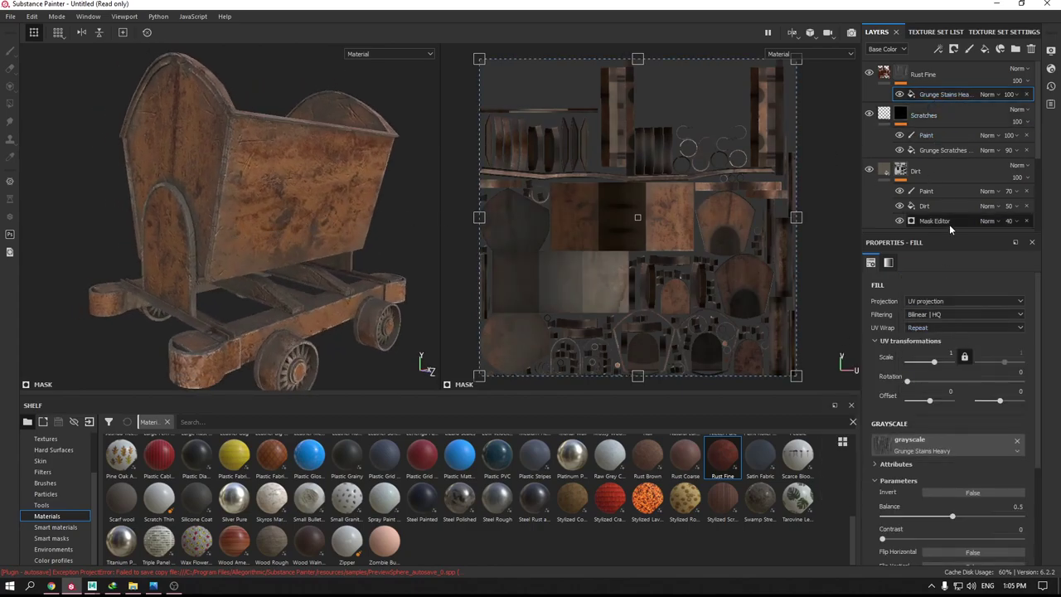
- Switch the mask fill to tri-planar and set the grunge stains balance to about 0.49
{"action": "left_click", "coordinate": [940, 303]}
{"action": "left_click", "coordinate": [939, 323]}
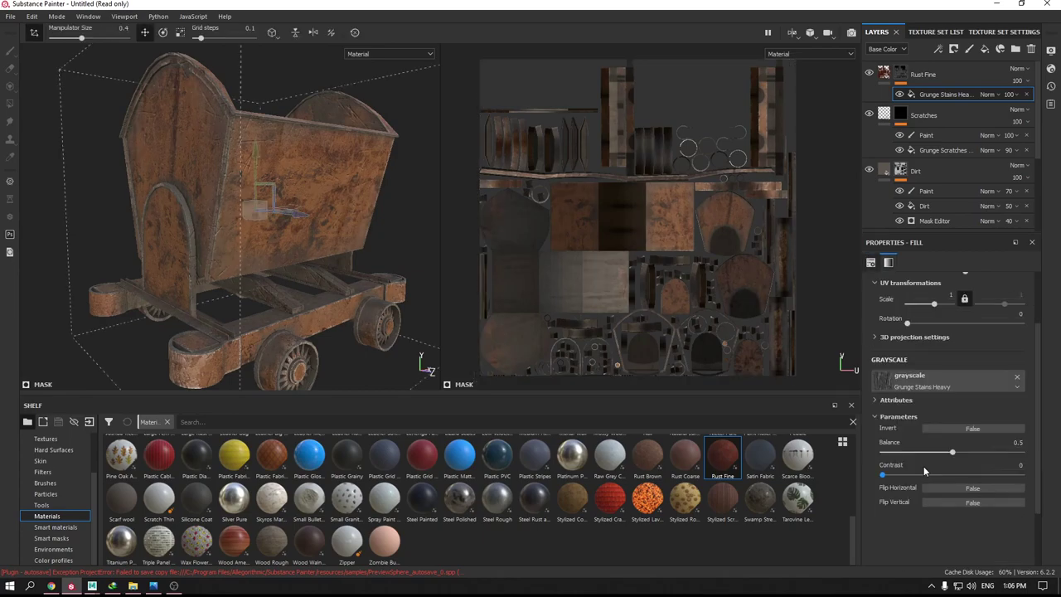
{"action": "scroll", "coordinate": [927, 398], "scroll_direction": "down", "scroll_amount": 3}
{"action": "left_click_drag", "start_coordinate": [982, 379], "coordinate": [989, 378]}
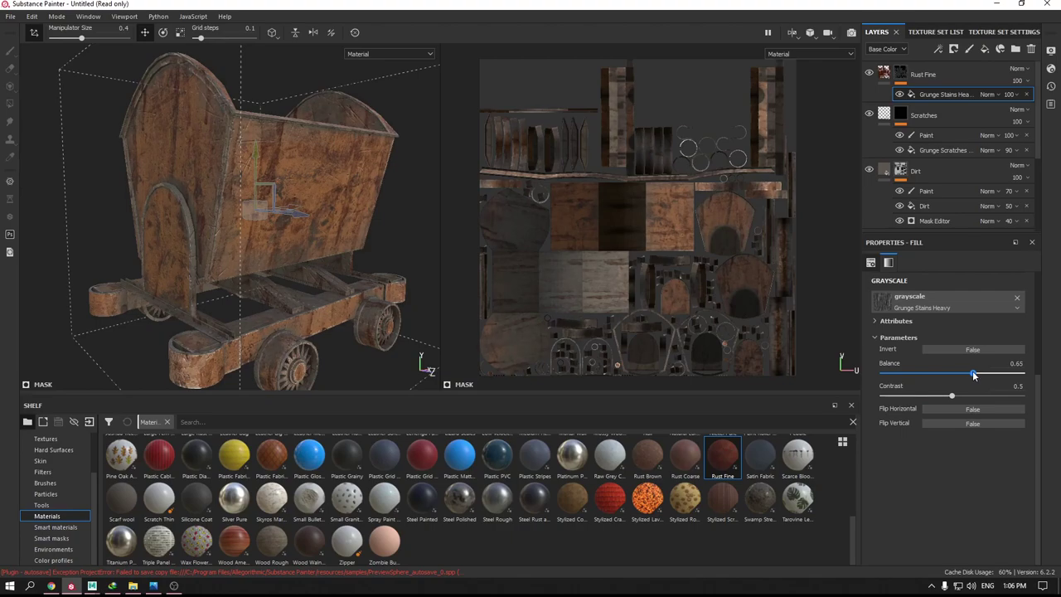
{"action": "left_click_drag", "start_coordinate": [120, 348], "coordinate": [531, 317], "text": "alt"}
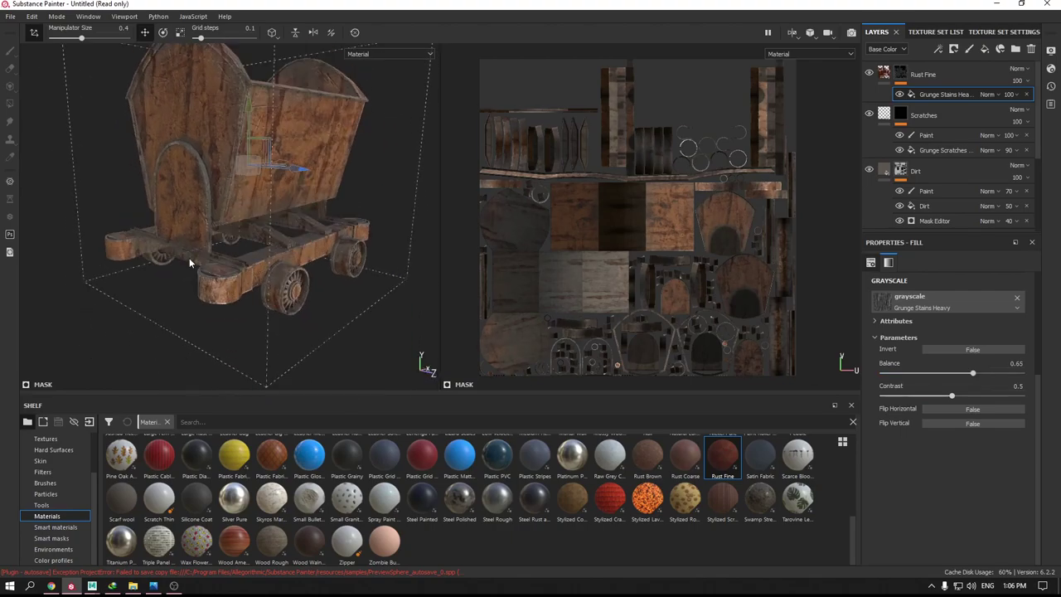
{"action": "left_click_drag", "start_coordinate": [972, 377], "coordinate": [959, 381]}
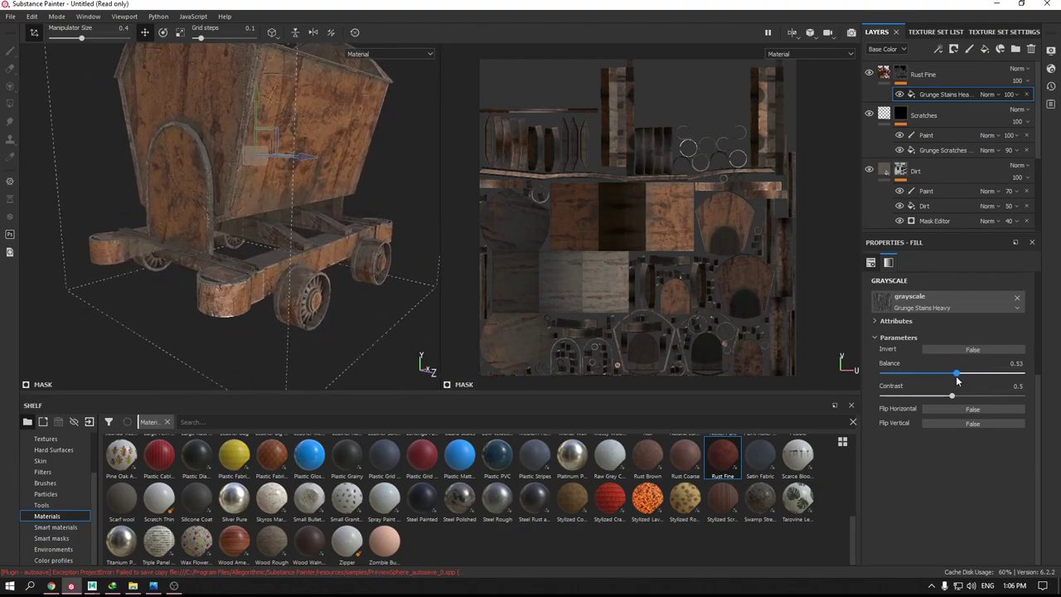
{"action": "left_click_drag", "start_coordinate": [310, 306], "coordinate": [289, 296], "text": "alt"}
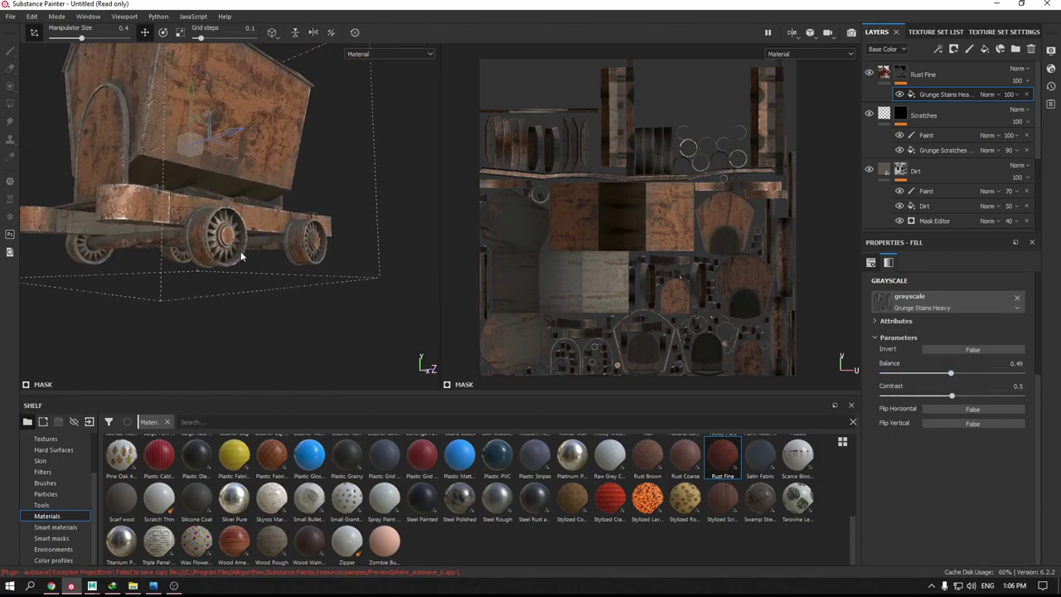
- Add a Paint effect to the Rust Fine mask and orbit around the wheels and cart box
{"action": "right_click", "coordinate": [946, 92]}
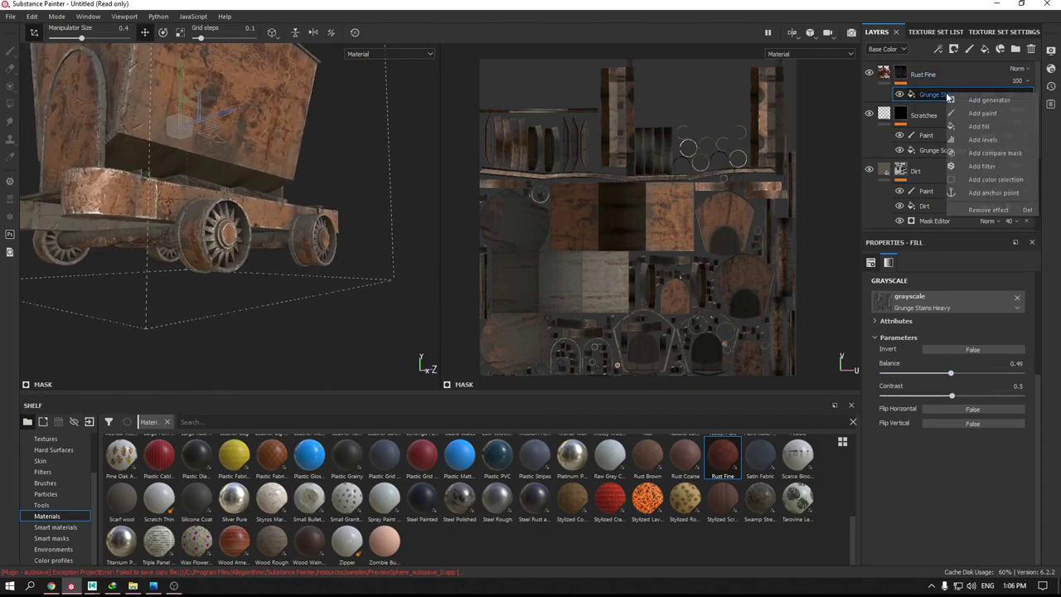
{"action": "left_click", "coordinate": [983, 118]}
{"action": "mouse_move", "coordinate": [397, 280]}
{"action": "left_mouse_down", "text": "alt"}
{"action": "mouse_move", "coordinate": [238, 283]}
{"action": "mouse_move", "coordinate": [218, 259]}
{"action": "left_mouse_up", "text": "alt"}
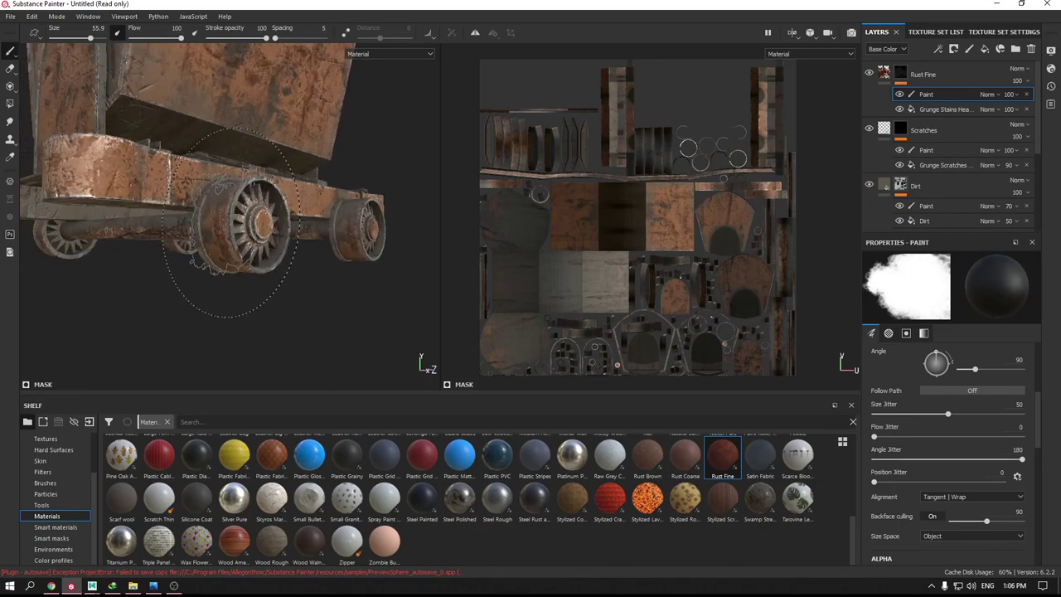
{"action": "mouse_move", "coordinate": [196, 302]}
{"action": "left_mouse_down", "text": "alt"}
{"action": "mouse_move", "coordinate": [248, 237]}
{"action": "mouse_move", "coordinate": [264, 252]}
{"action": "mouse_move", "coordinate": [387, 240]}
{"action": "mouse_move", "coordinate": [224, 244]}
{"action": "mouse_move", "coordinate": [354, 224]}
{"action": "mouse_move", "coordinate": [307, 240]}
{"action": "mouse_move", "coordinate": [336, 236]}
{"action": "left_mouse_up", "text": "alt"}
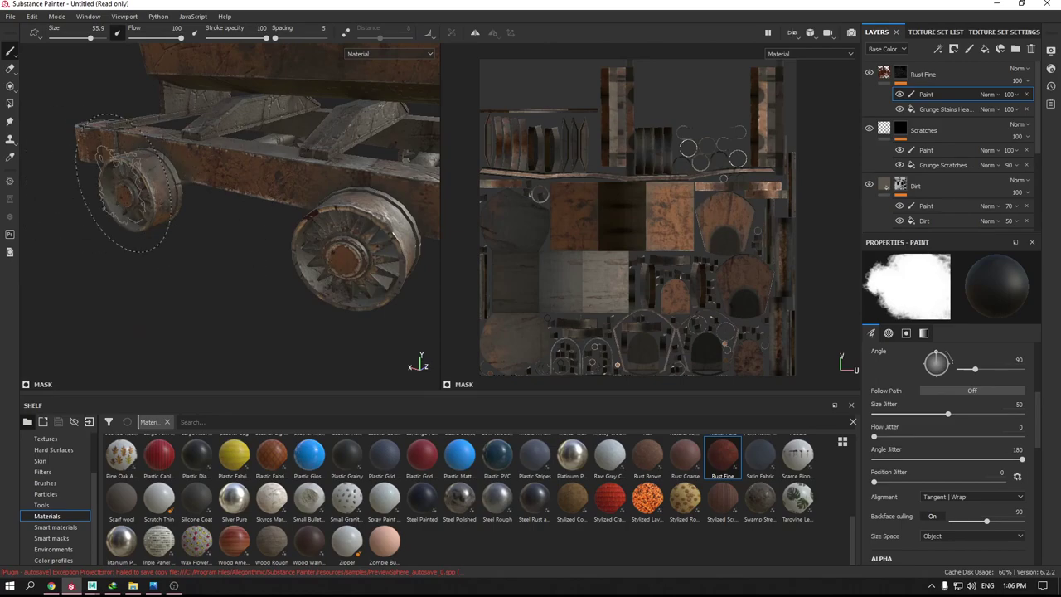
{"action": "mouse_move", "coordinate": [135, 169]}
{"action": "left_mouse_down", "text": "alt"}
{"action": "mouse_move", "coordinate": [222, 175]}
{"action": "mouse_move", "coordinate": [131, 178]}
{"action": "mouse_move", "coordinate": [352, 234]}
{"action": "mouse_move", "coordinate": [214, 204]}
{"action": "left_mouse_up", "text": "alt"}
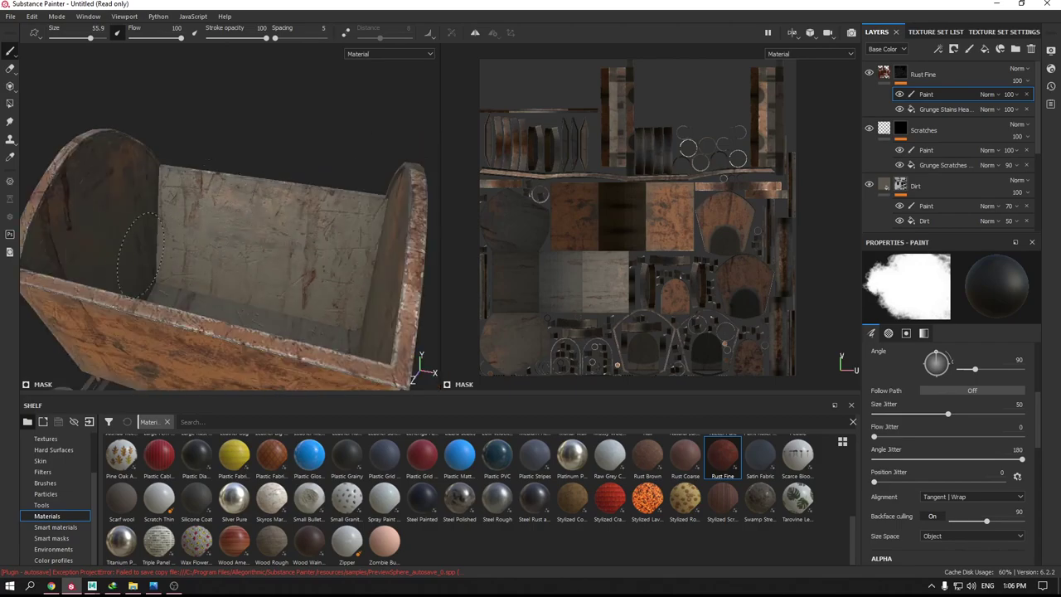
{"action": "mouse_move", "coordinate": [141, 240]}
{"action": "left_mouse_down", "text": "alt"}
{"action": "mouse_move", "coordinate": [83, 187]}
{"action": "mouse_move", "coordinate": [70, 286]}
{"action": "mouse_move", "coordinate": [154, 356]}
{"action": "mouse_move", "coordinate": [224, 174]}
{"action": "left_mouse_up", "text": "alt"}
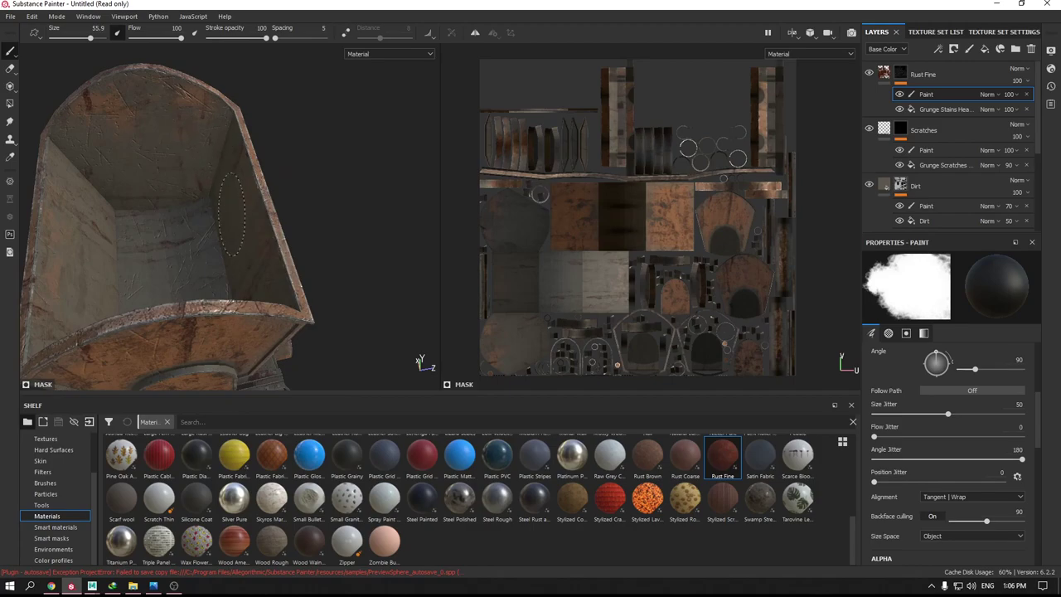
{"action": "mouse_move", "coordinate": [232, 214]}
{"action": "left_mouse_down", "text": "alt"}
{"action": "mouse_move", "coordinate": [57, 183]}
{"action": "mouse_move", "coordinate": [133, 207]}
{"action": "mouse_move", "coordinate": [285, 166]}
{"action": "mouse_move", "coordinate": [290, 236]}
{"action": "mouse_move", "coordinate": [279, 217]}
{"action": "left_mouse_up", "text": "alt"}
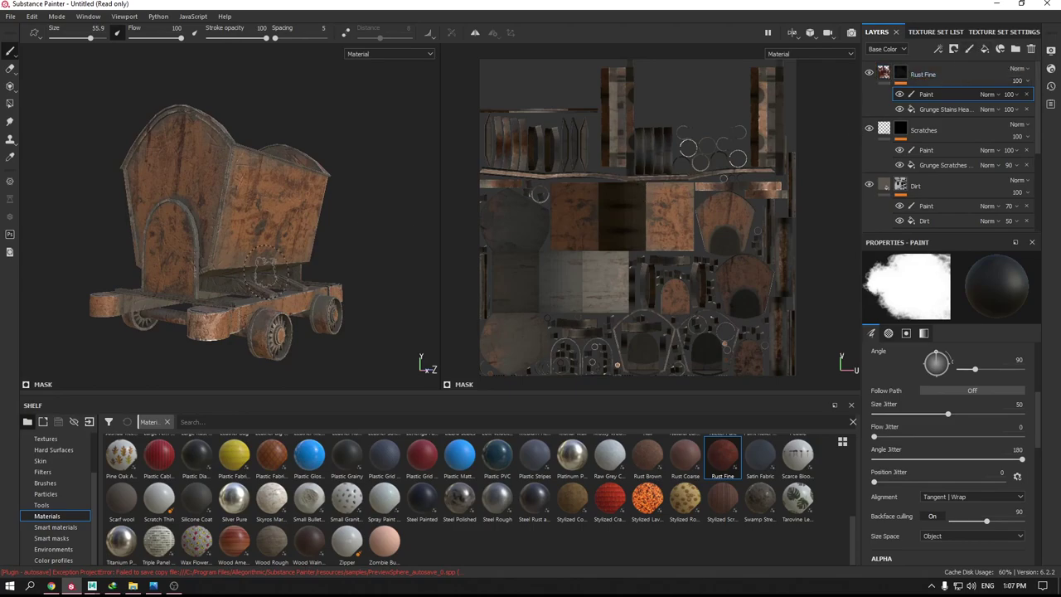
{"action": "left_click_drag", "start_coordinate": [216, 264], "coordinate": [249, 267], "text": "alt"}
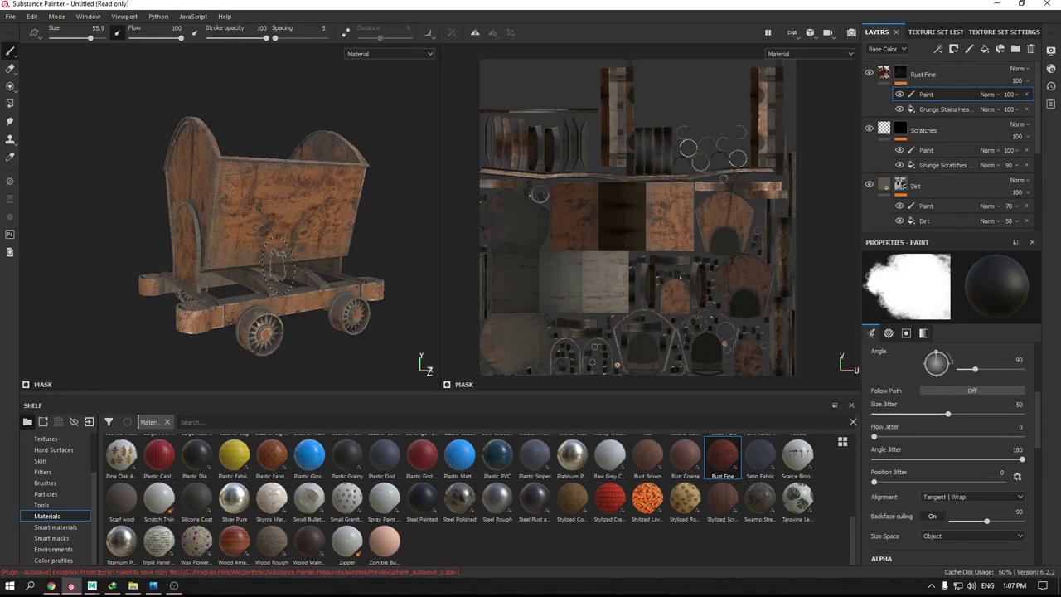